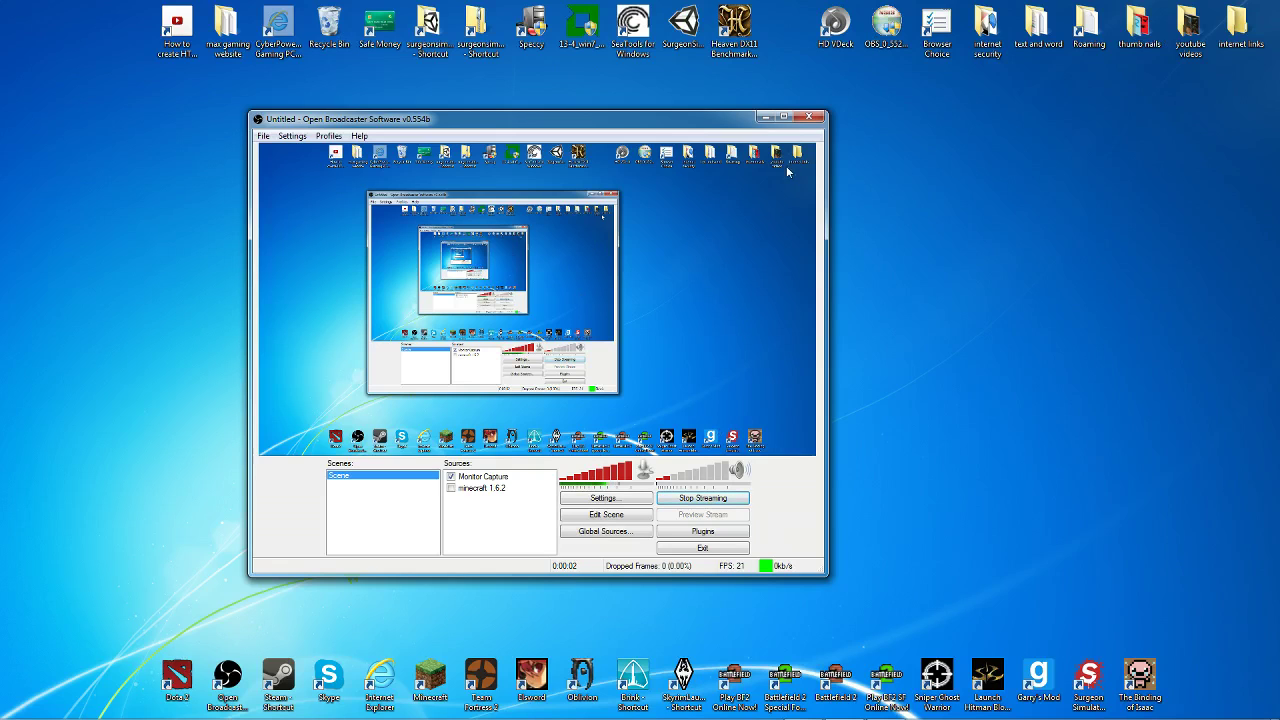
Minimize the OBS window and restore the Minecraft 1.6.2 window showing its title menu.
left_click(766, 118)
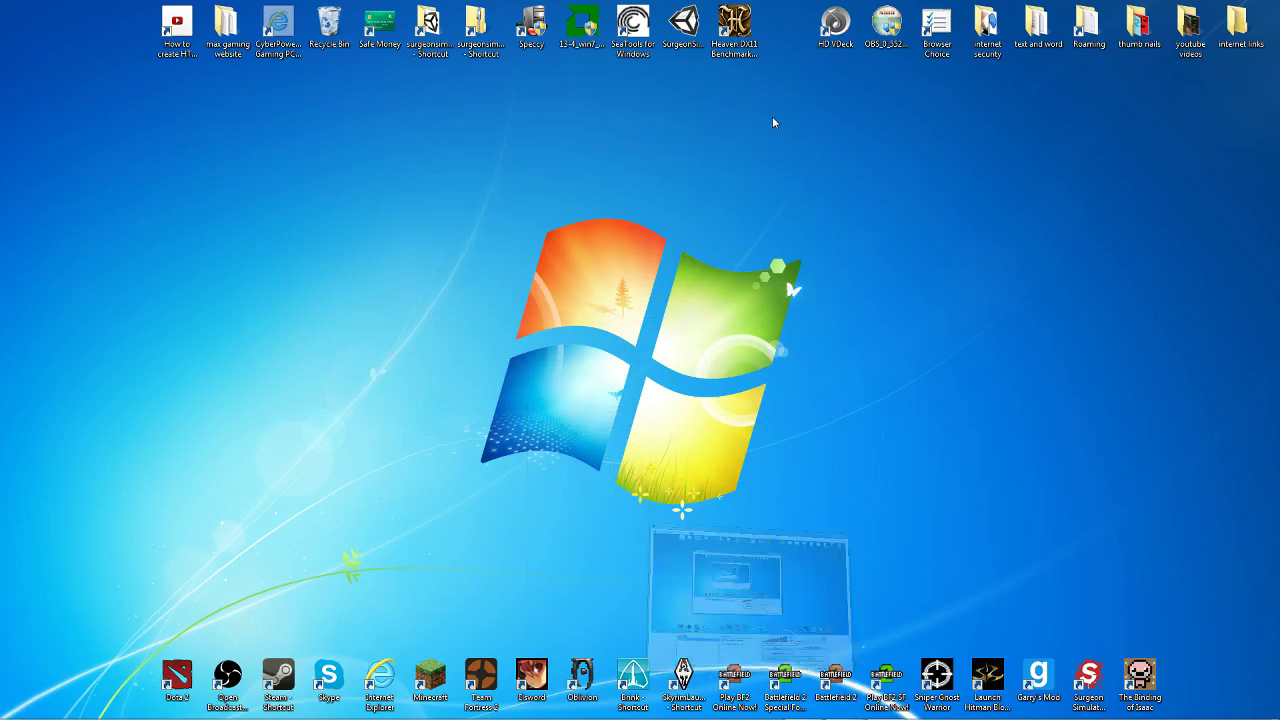
left_click(886, 710)
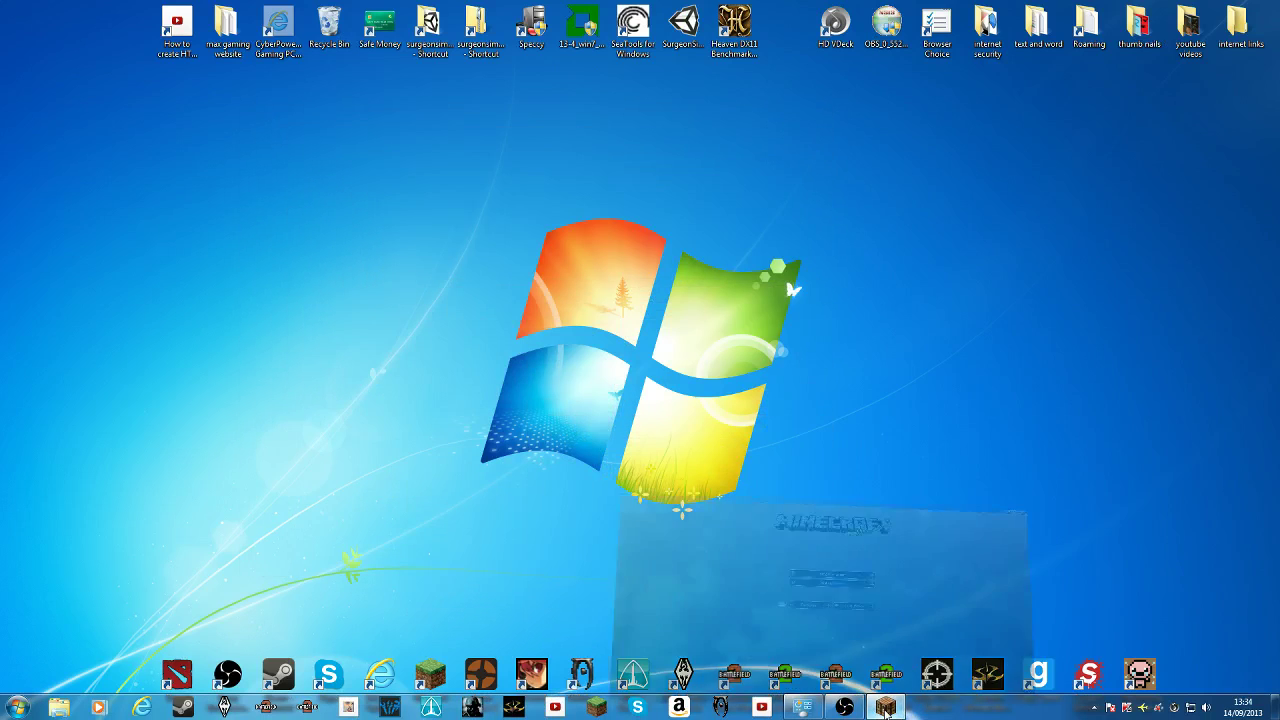
left_click(886, 710)
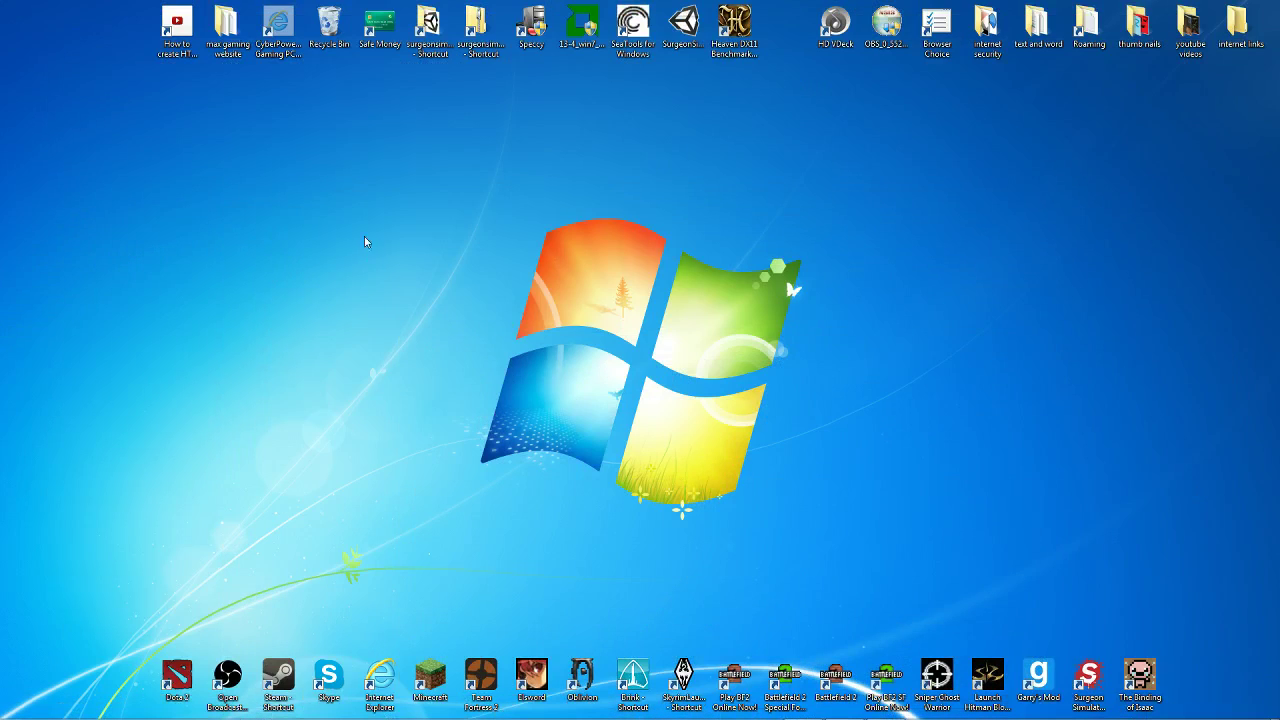
mouse_move(324, 163)
left_mouse_down()
mouse_move(857, 483)
mouse_move(937, 572)
mouse_move(992, 577)
left_mouse_up()
Load the 'creative map' world from the Singleplayer list.
left_click(886, 707)
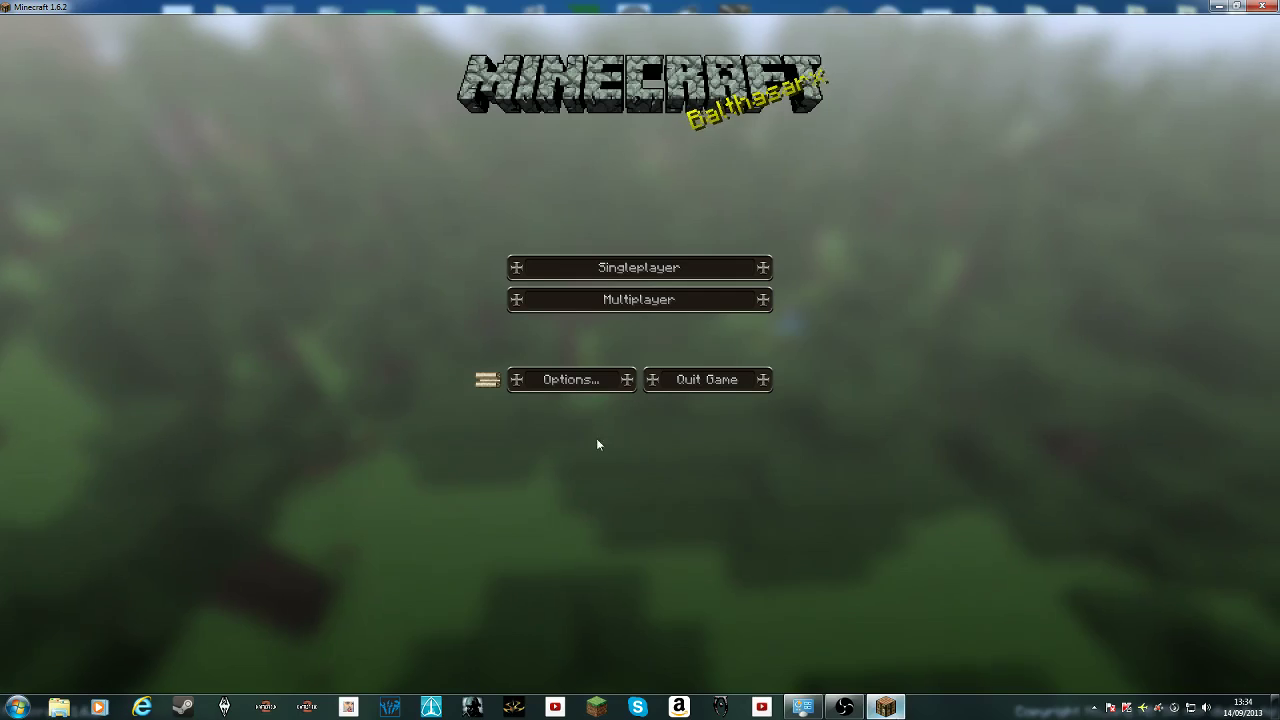
left_click(632, 272)
scroll(630, 240, "down", 2)
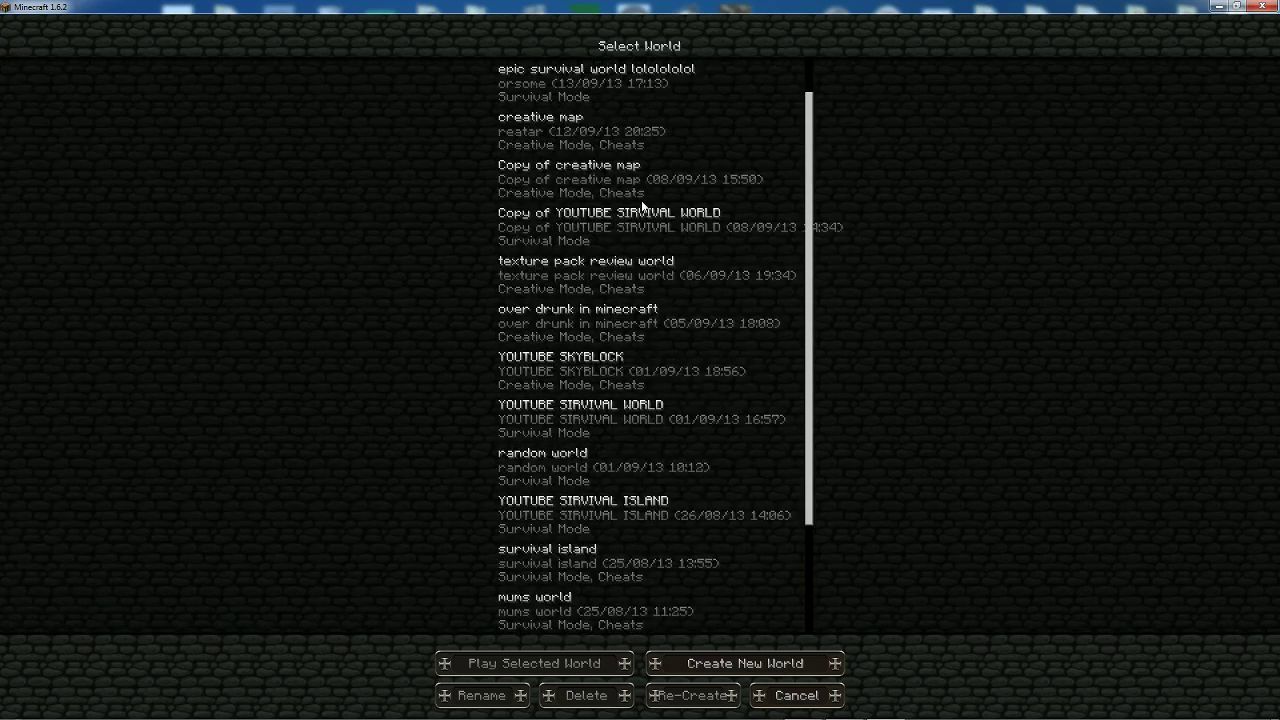
scroll(645, 192, "up", 2)
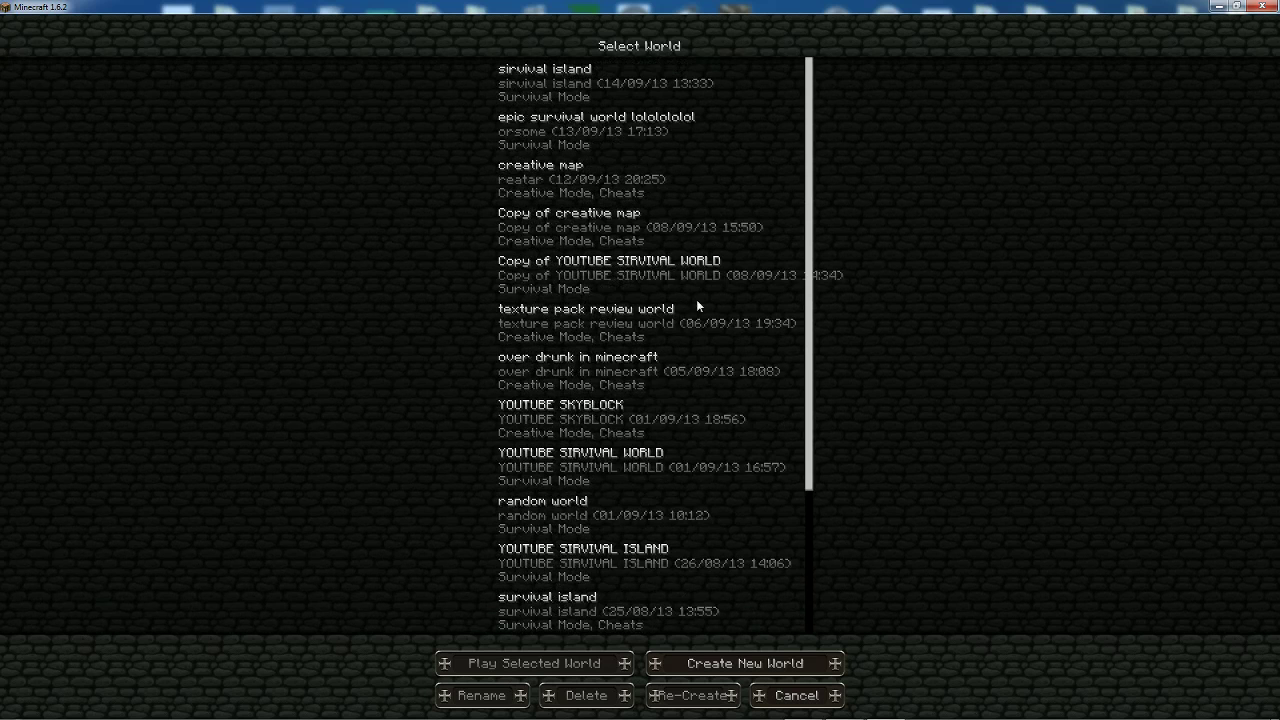
left_click(549, 170)
left_click(613, 674)
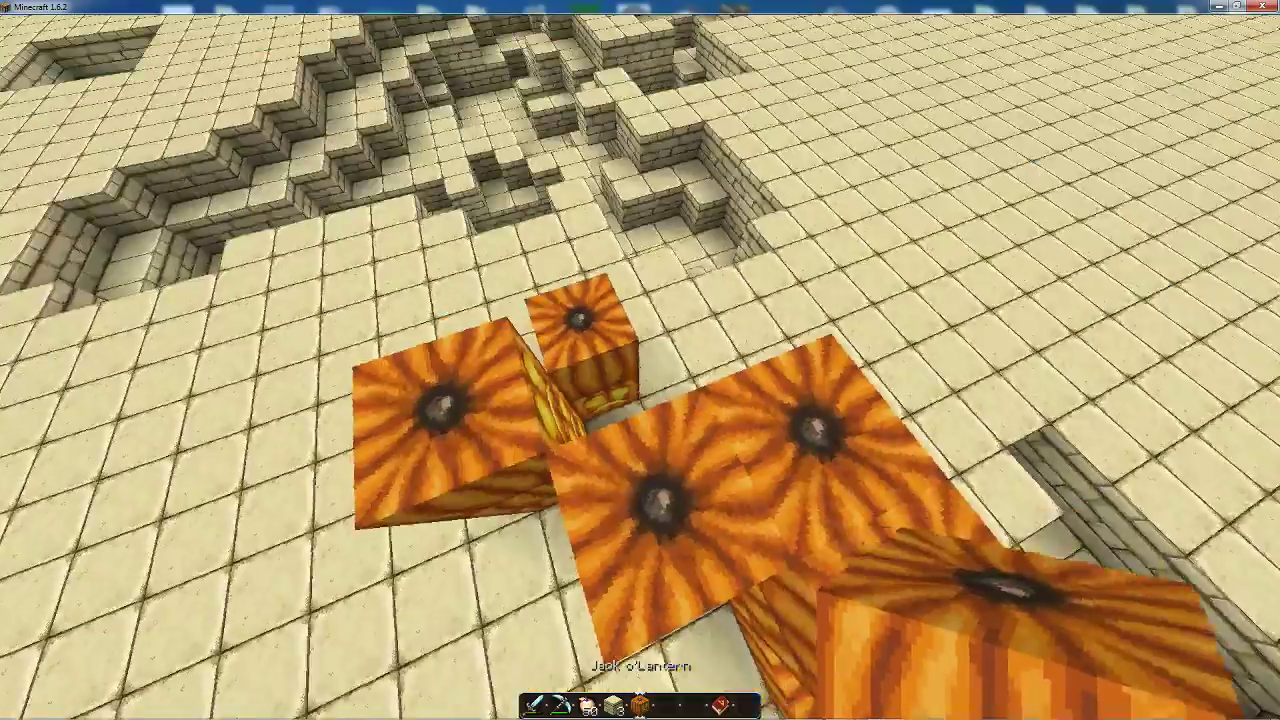
Walk across the sandstone floor collecting items, then mine a row of floor blocks with the Diamond Pickaxe.
mouse_move(640, 360)
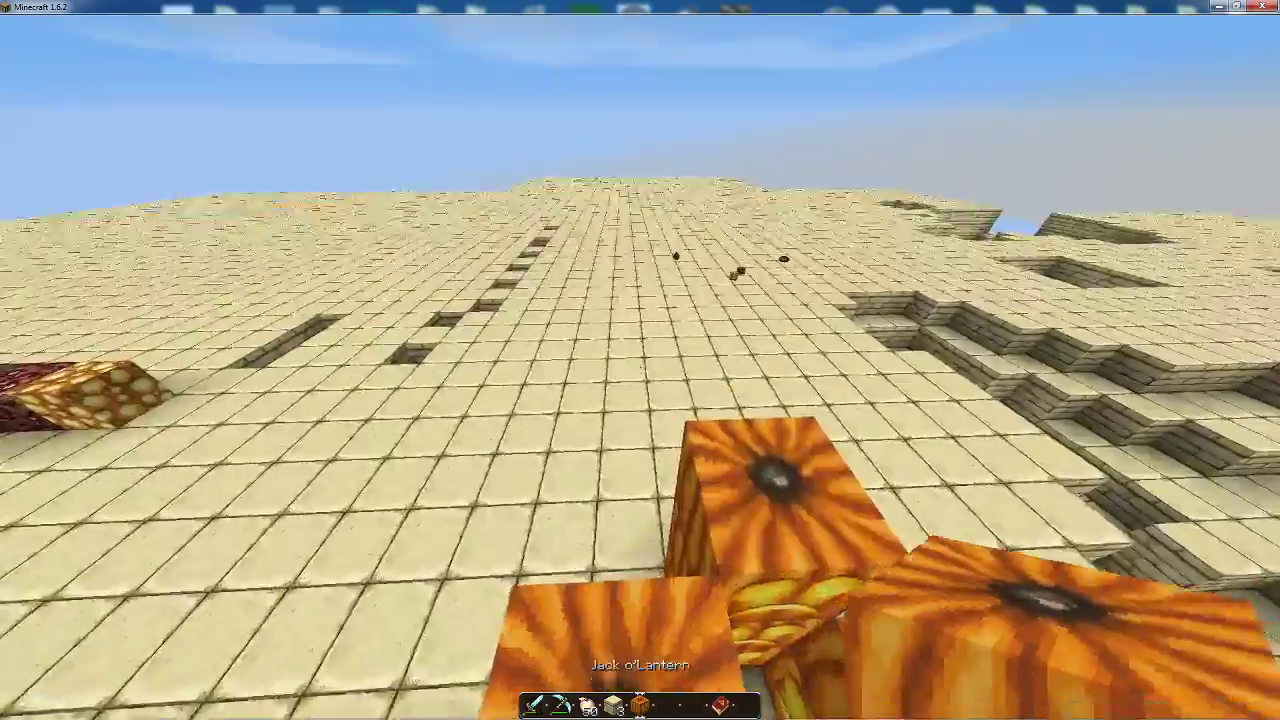
key("F3")
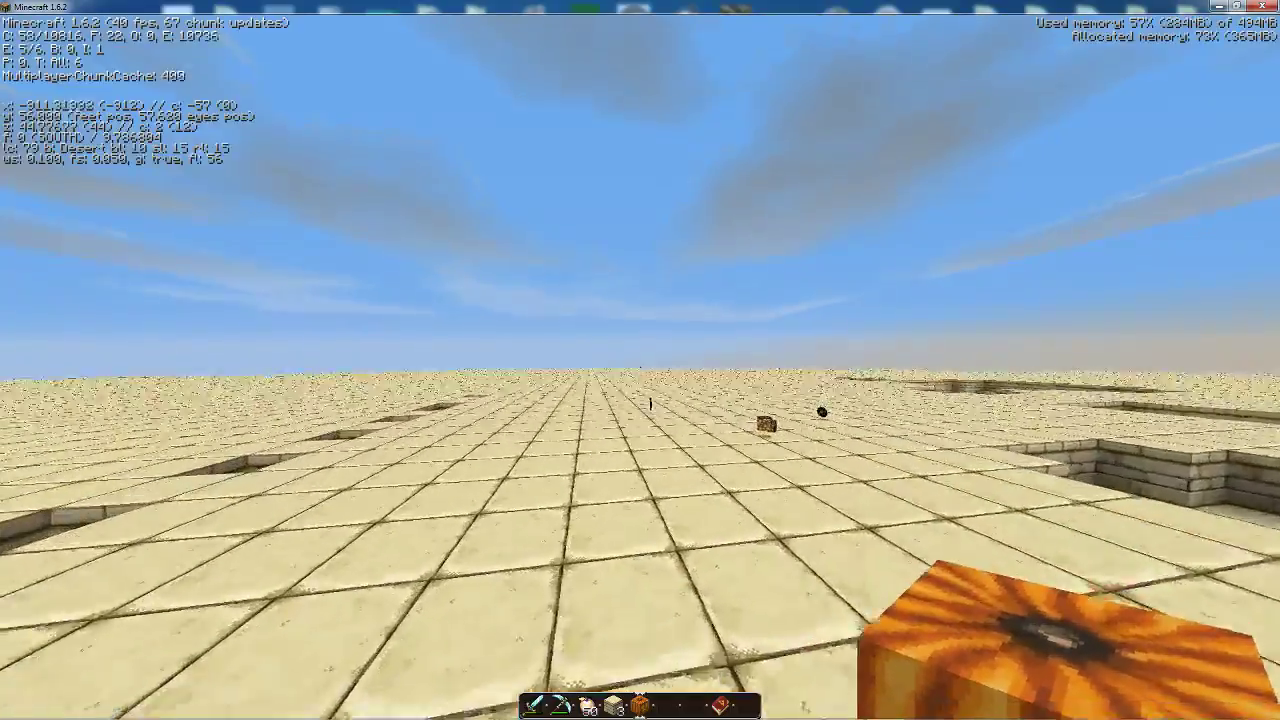
key("w")
key("F3")
key("w")
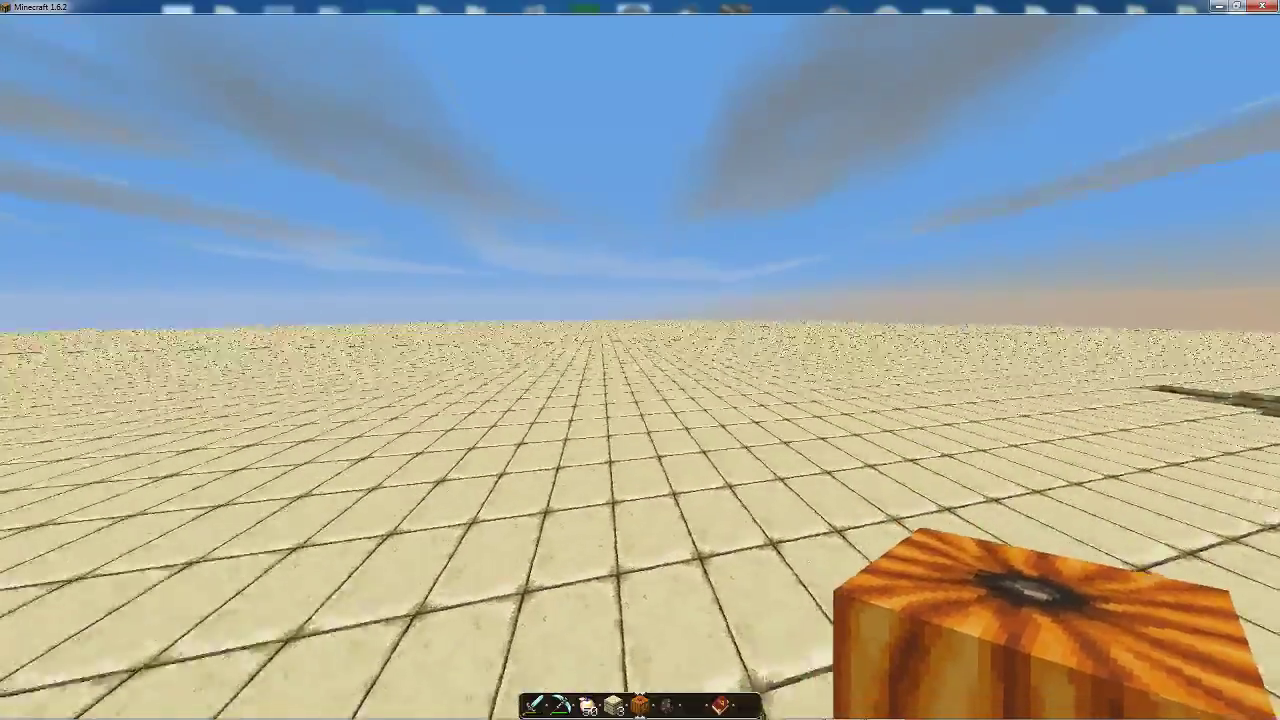
key("w")
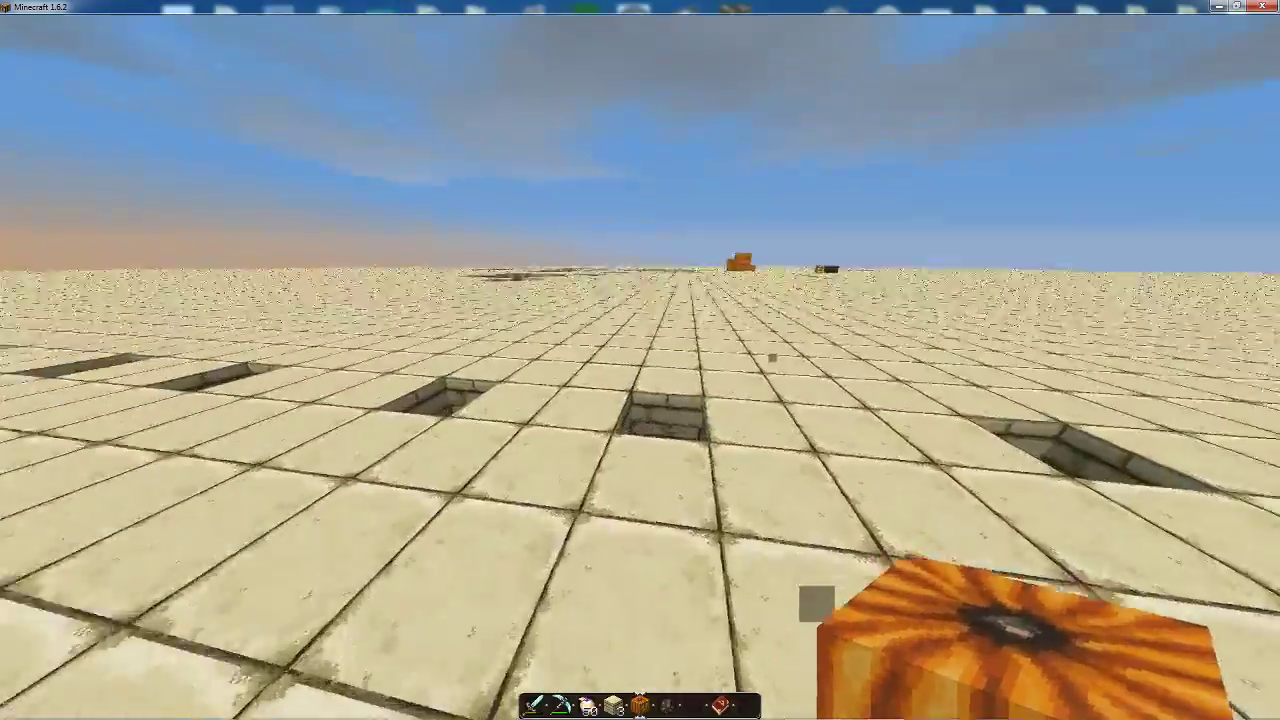
key("2")
left_click(640, 360)
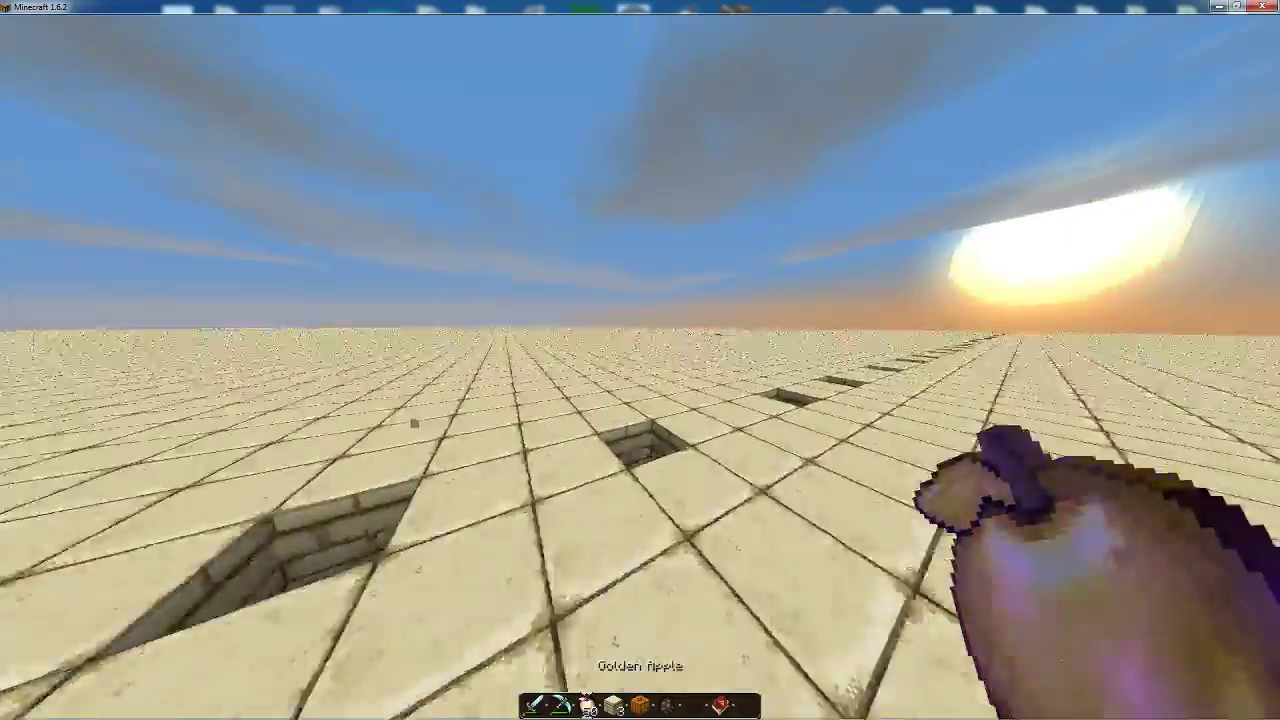
key("w")
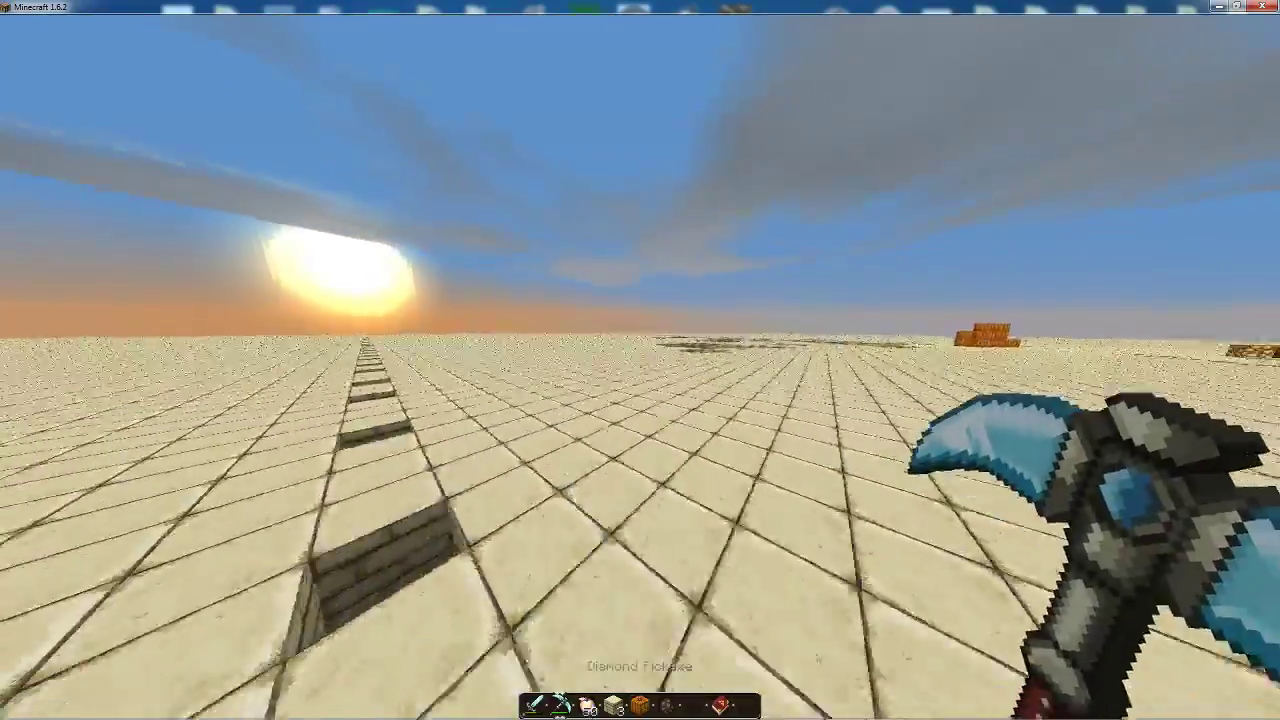
key("s")
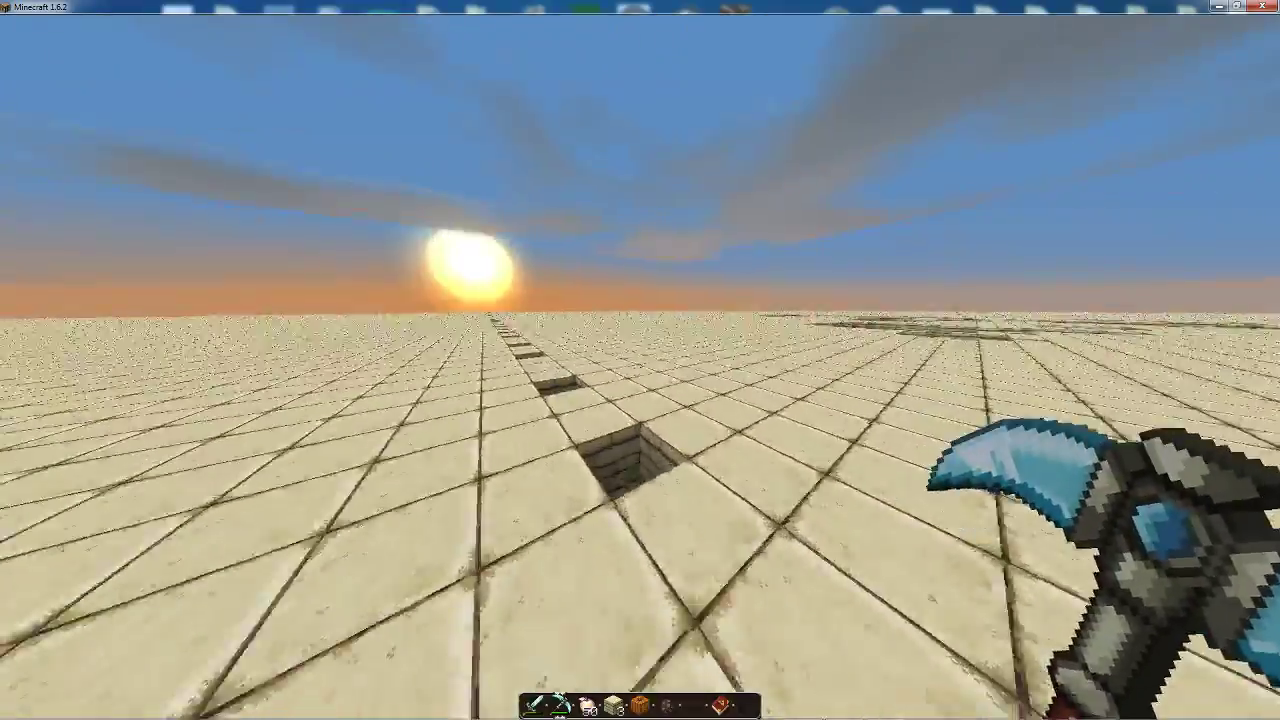
key("d")
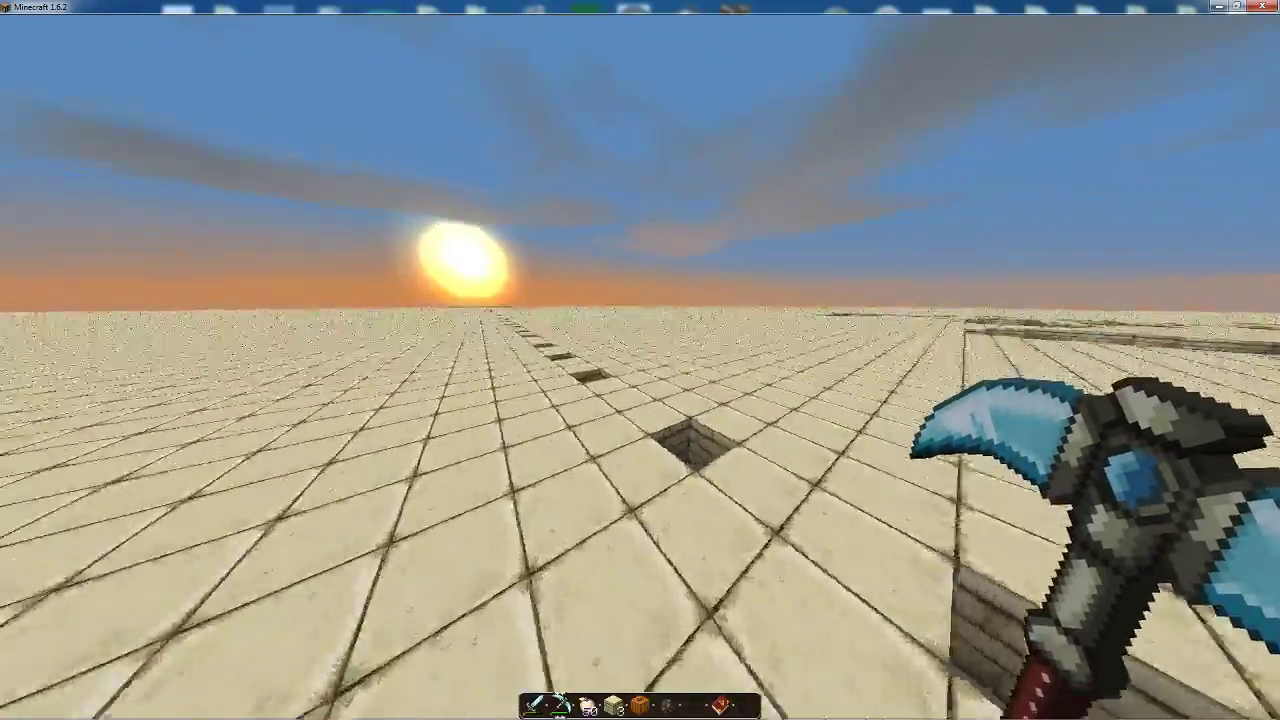
Take a white block from the creative inventory, drop it, then pause the game.
key("e")
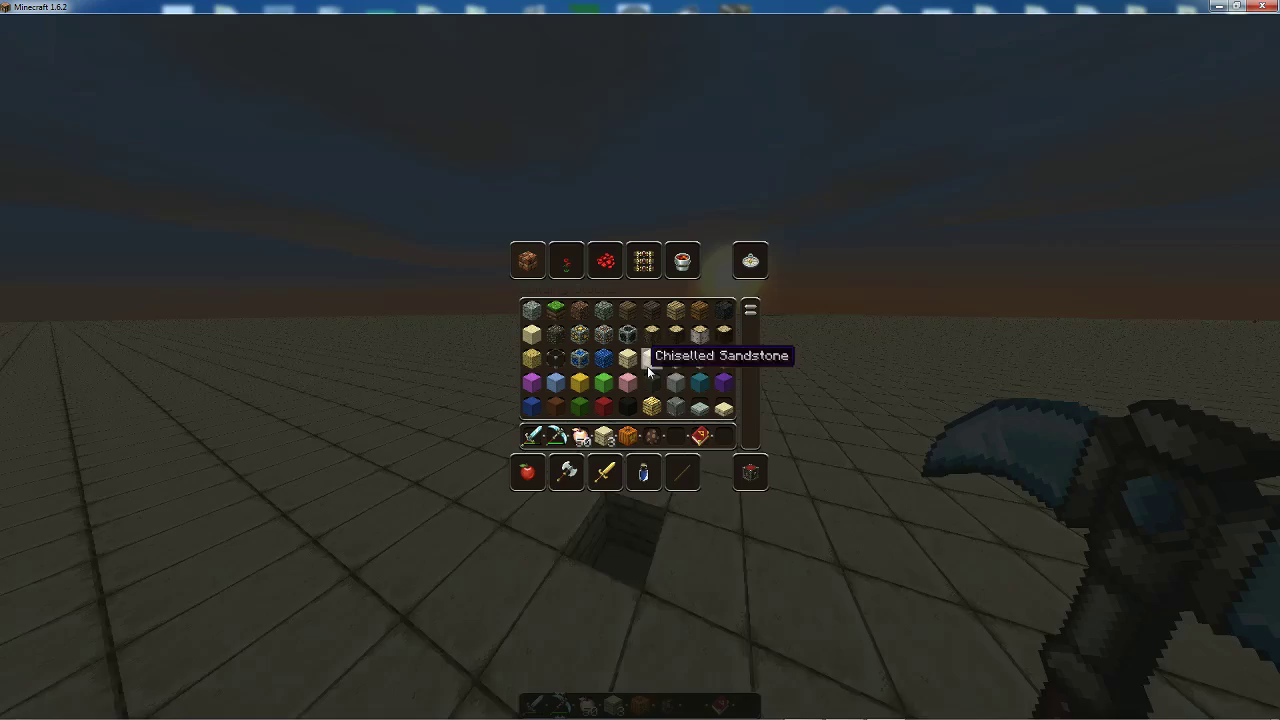
left_click(700, 358)
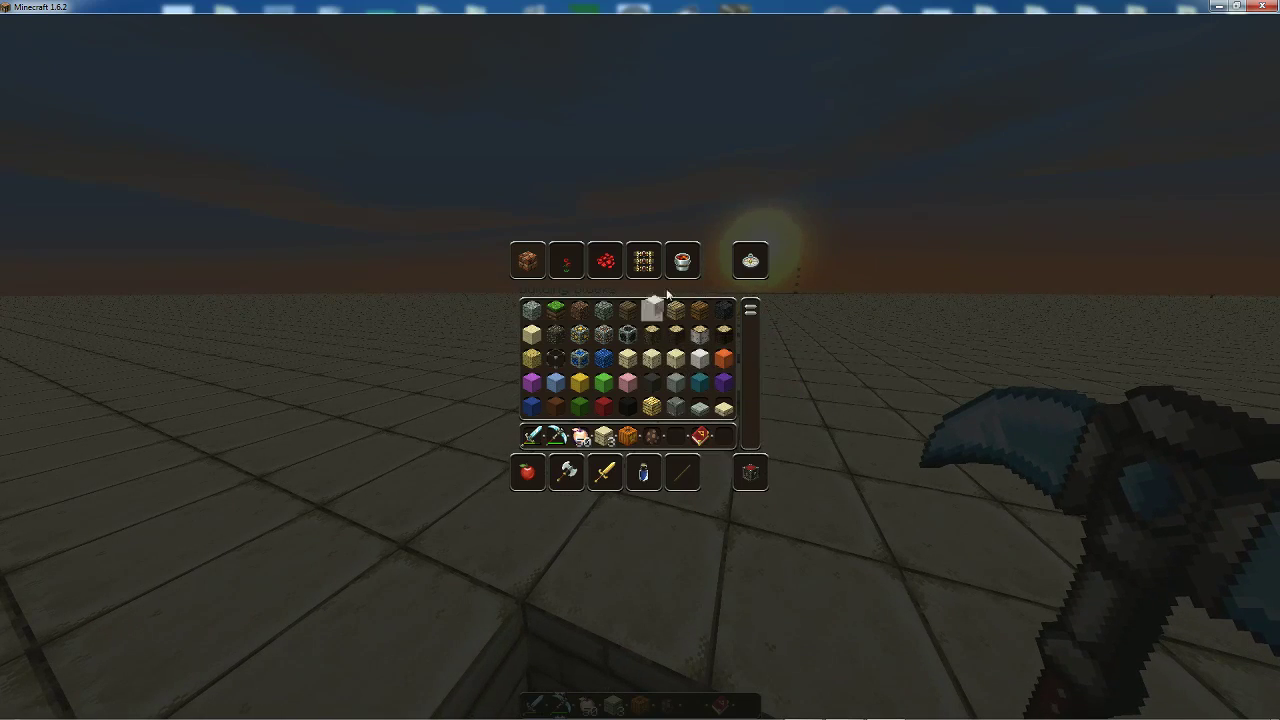
key("e")
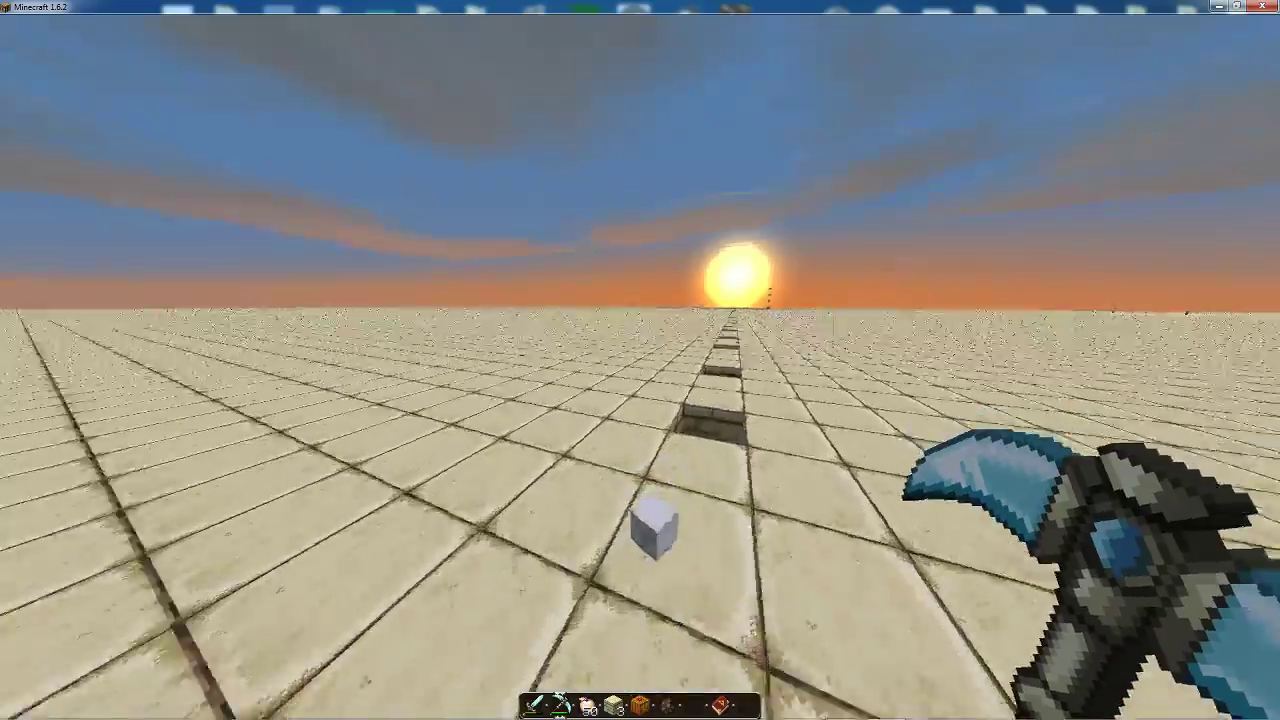
key("s")
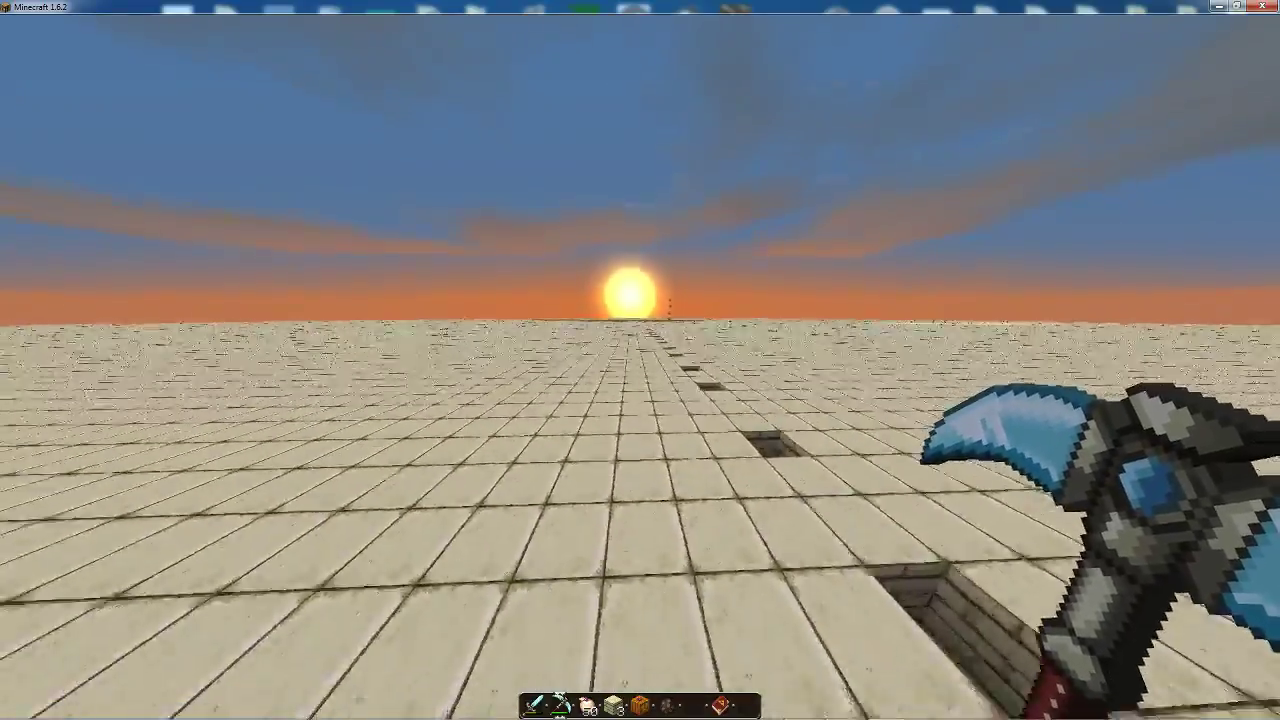
key("Escape")
Save and quit the world, minimize Minecraft, and open desktop Personalization.
left_click(630, 343)
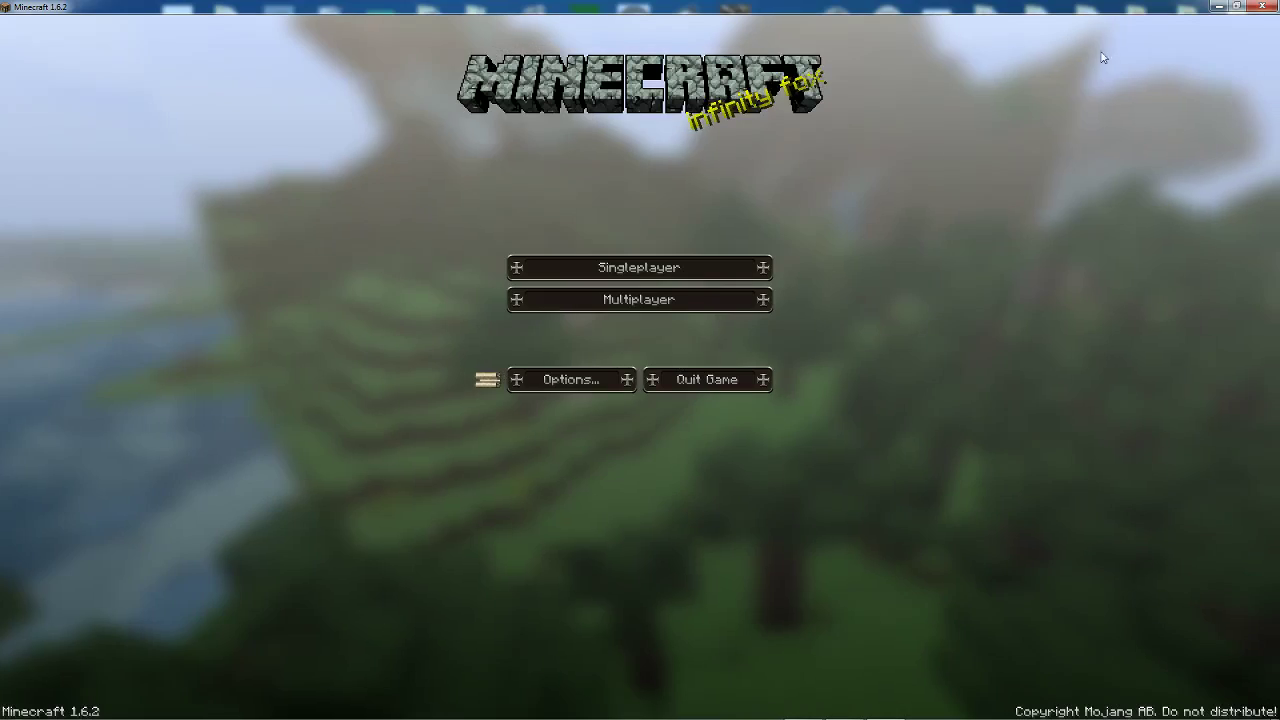
left_click(1219, 8)
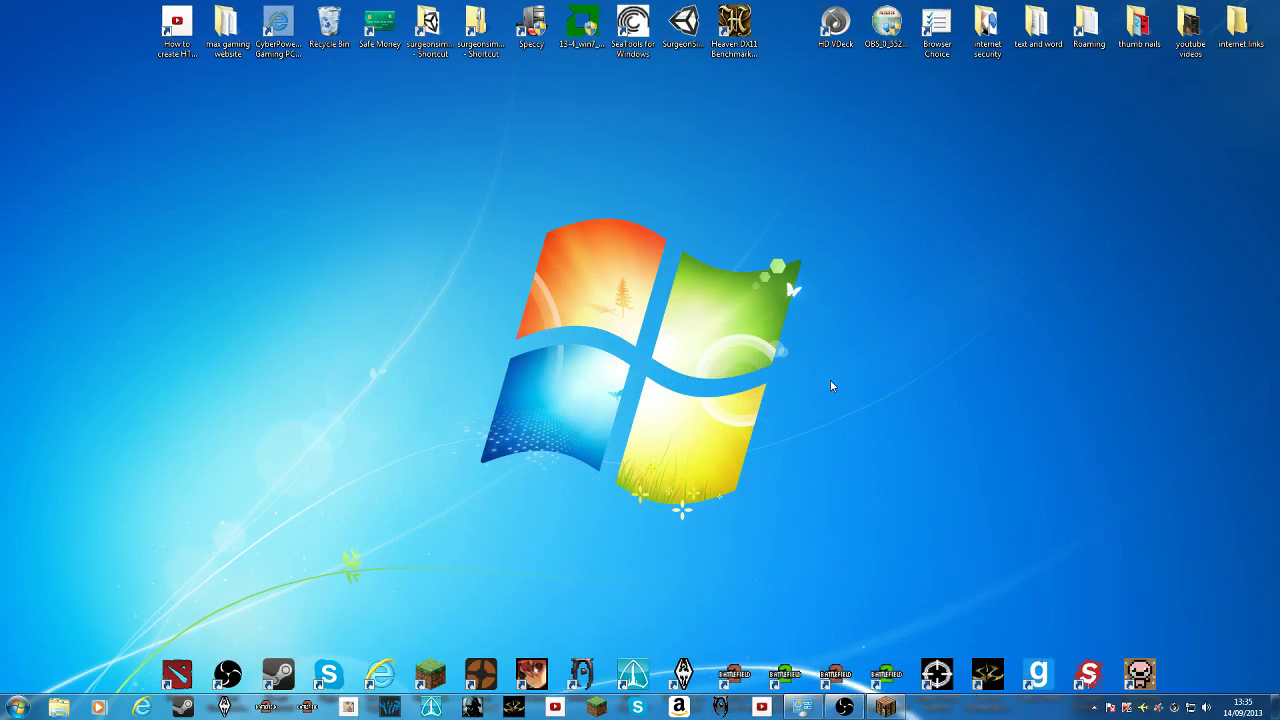
right_click(842, 327)
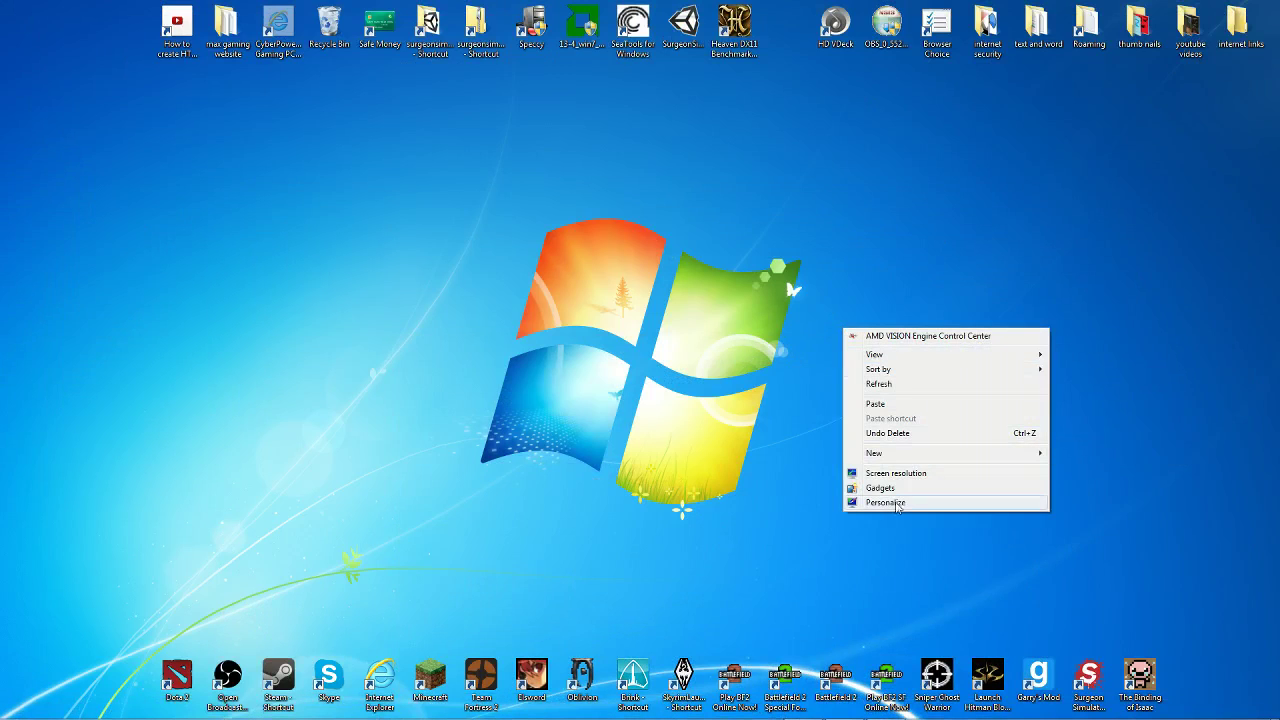
left_click(897, 505)
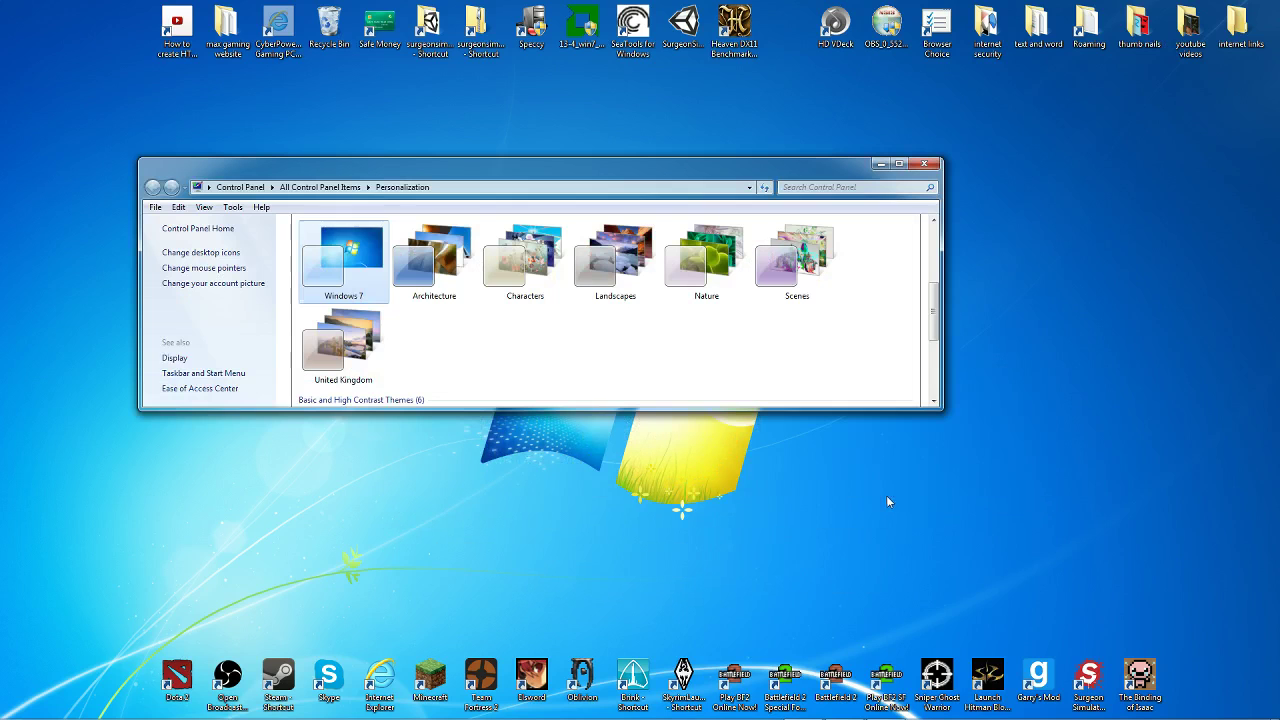
Apply the Windows 7 Basic theme and minimize the Personalization window.
scroll(400, 320, "down", 3)
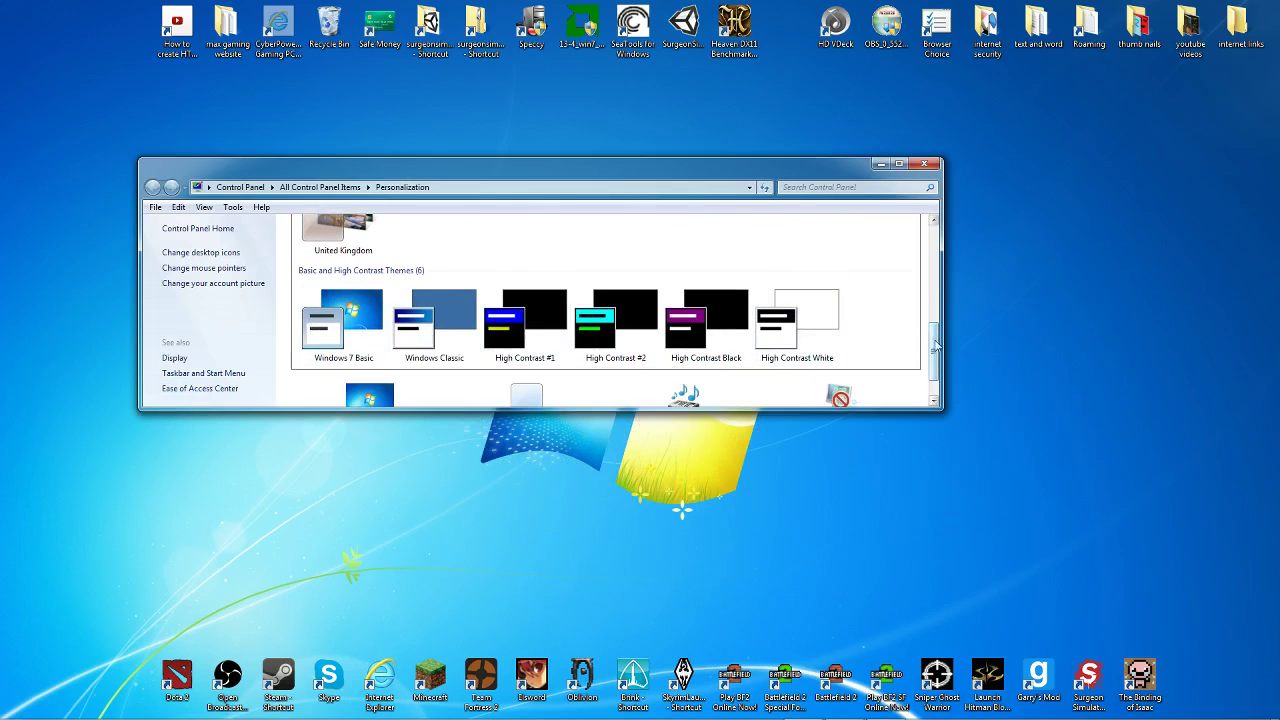
mouse_move(936, 345)
left_mouse_down()
mouse_move(936, 230)
mouse_move(936, 378)
left_mouse_up()
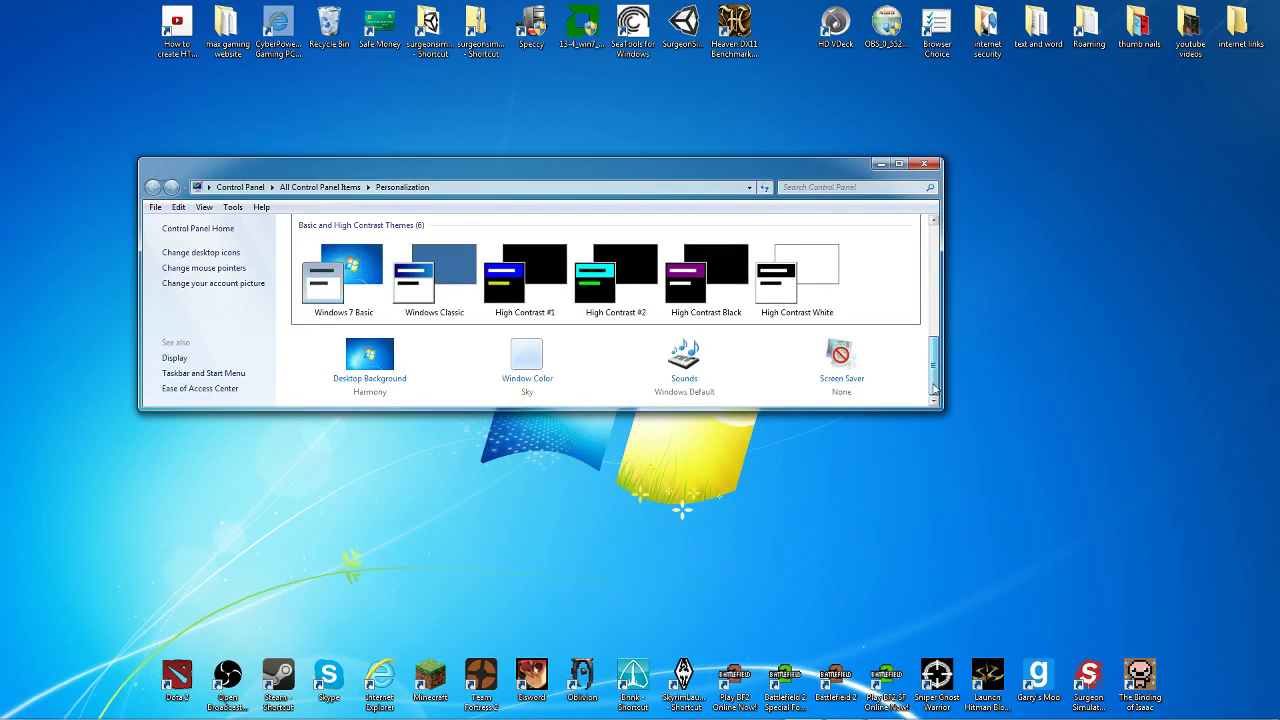
left_click(333, 270)
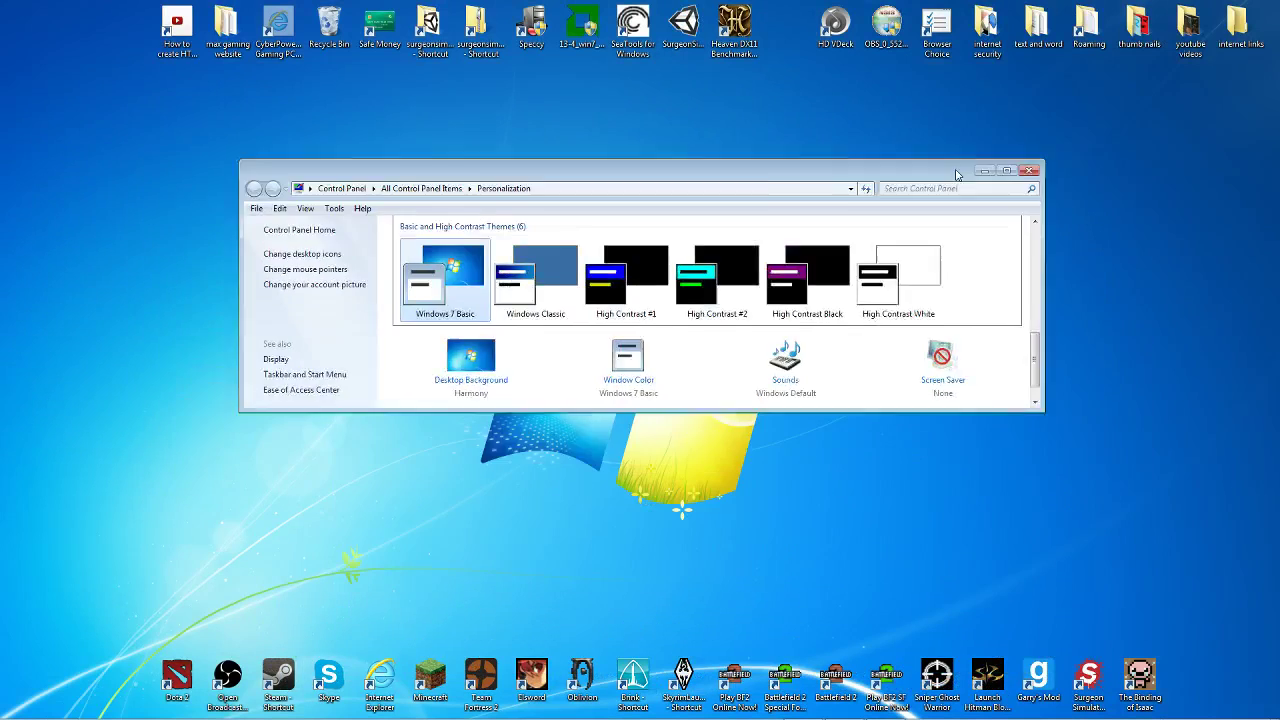
left_click_drag(928, 403, 917, 436)
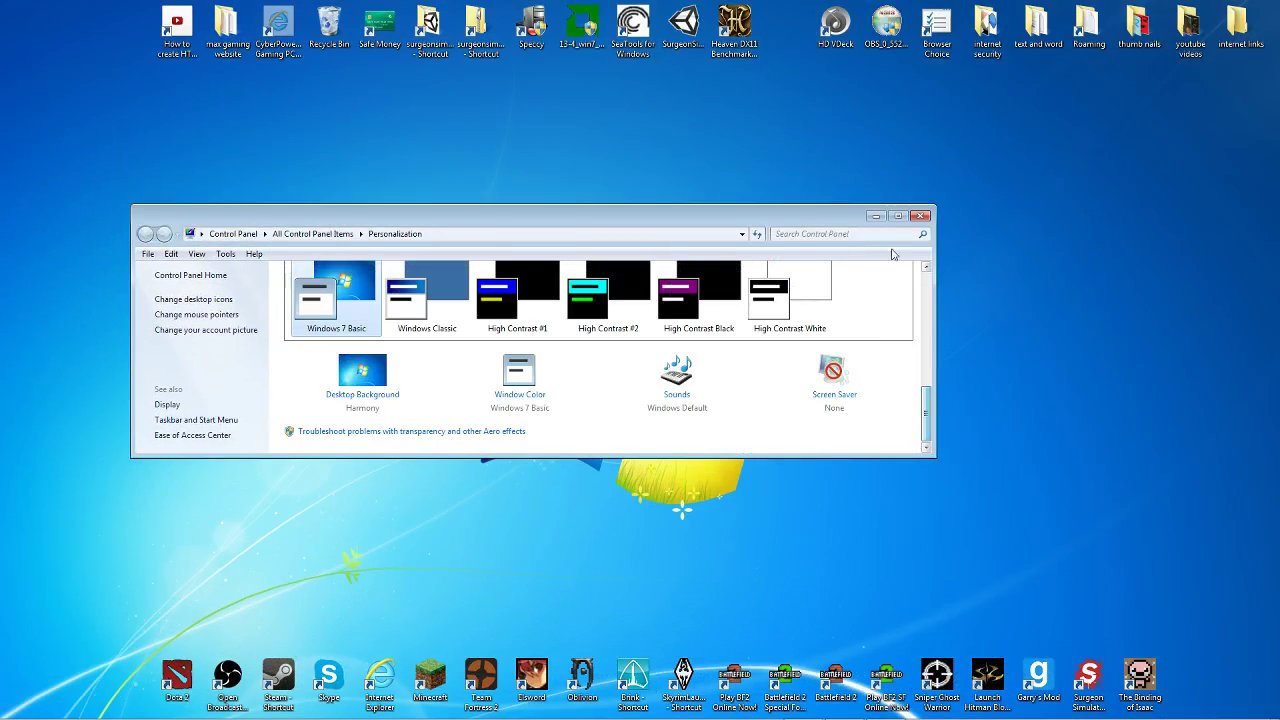
left_click(876, 217)
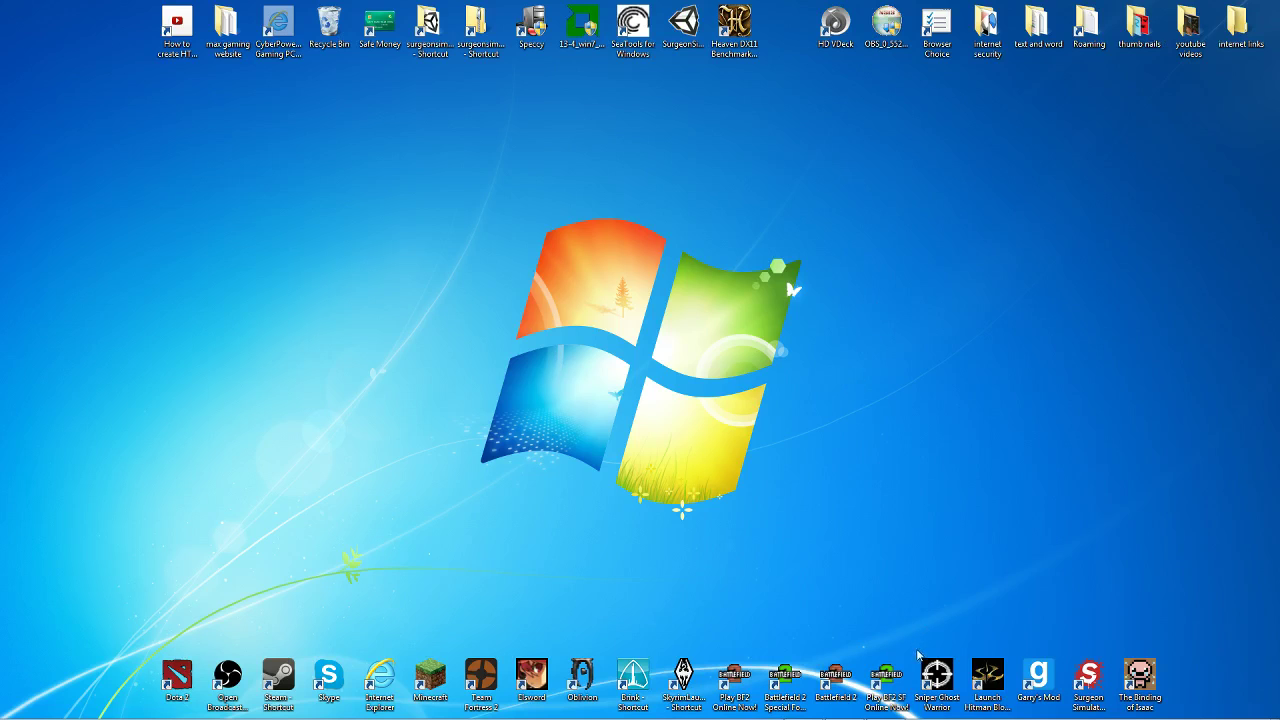
Restore Minecraft and load the 'creative map' singleplayer world.
mouse_move(925, 717)
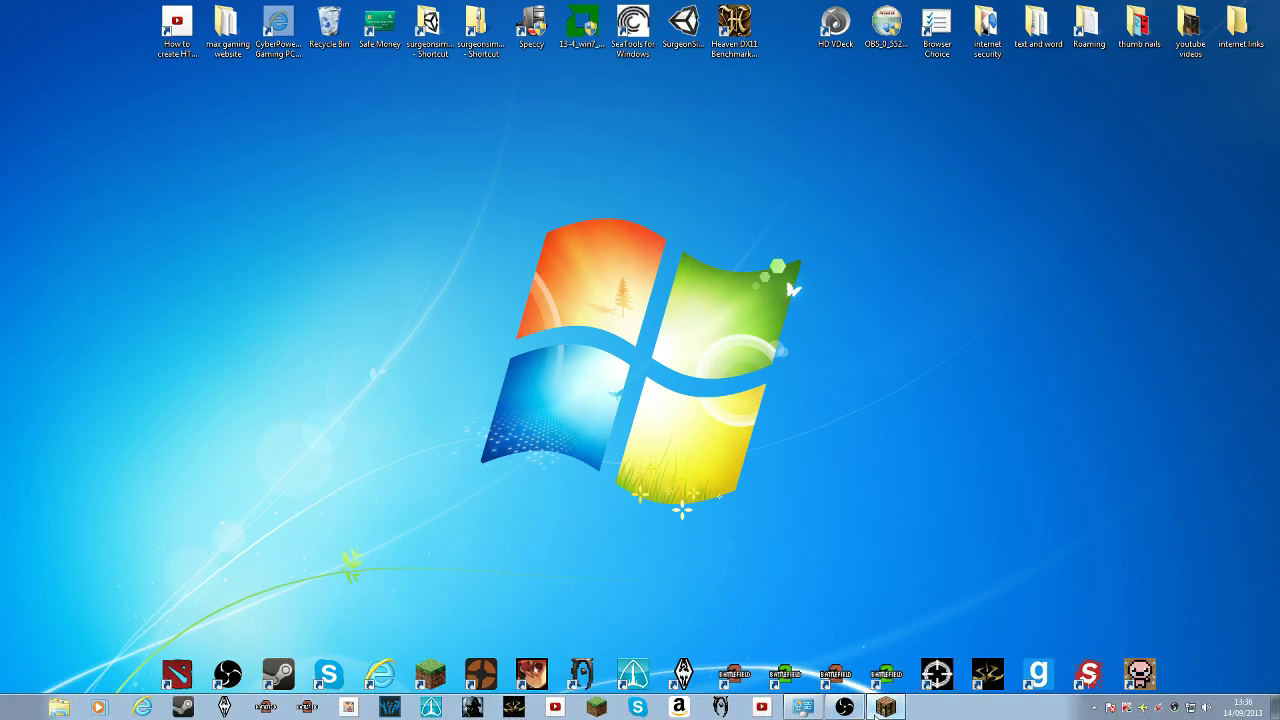
left_click(885, 707)
left_click(661, 269)
left_click(622, 104)
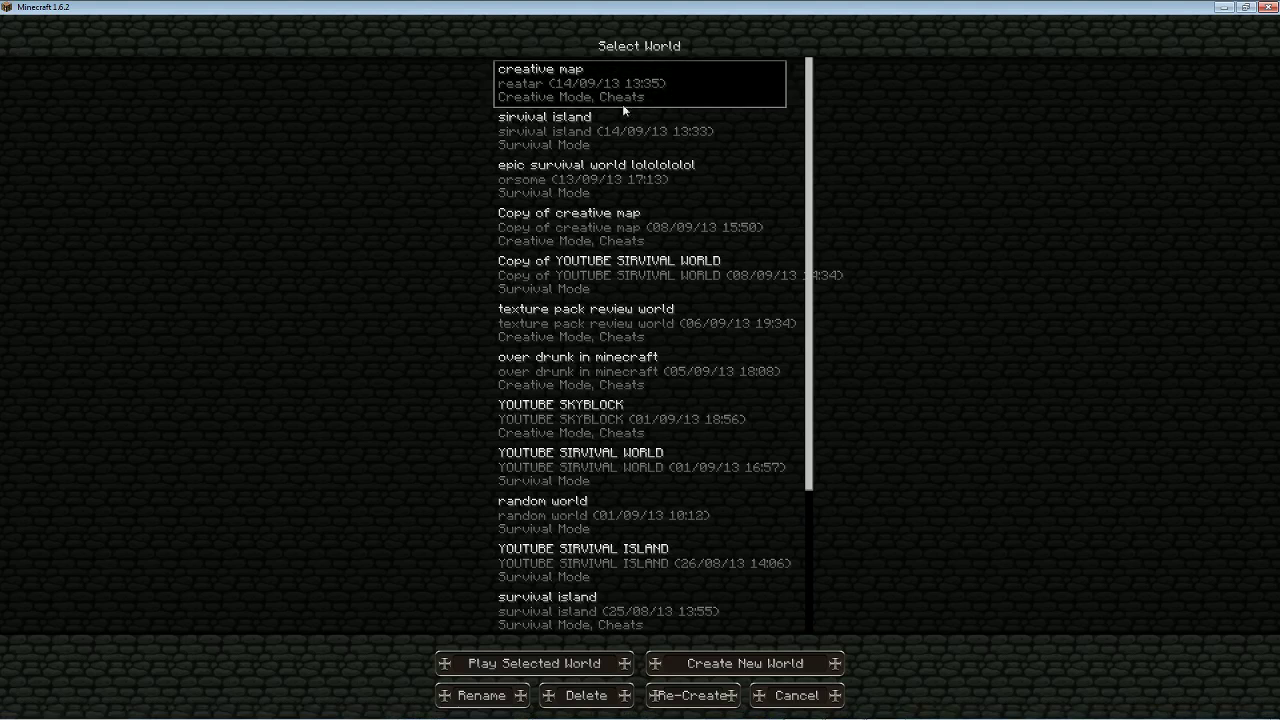
left_click(594, 668)
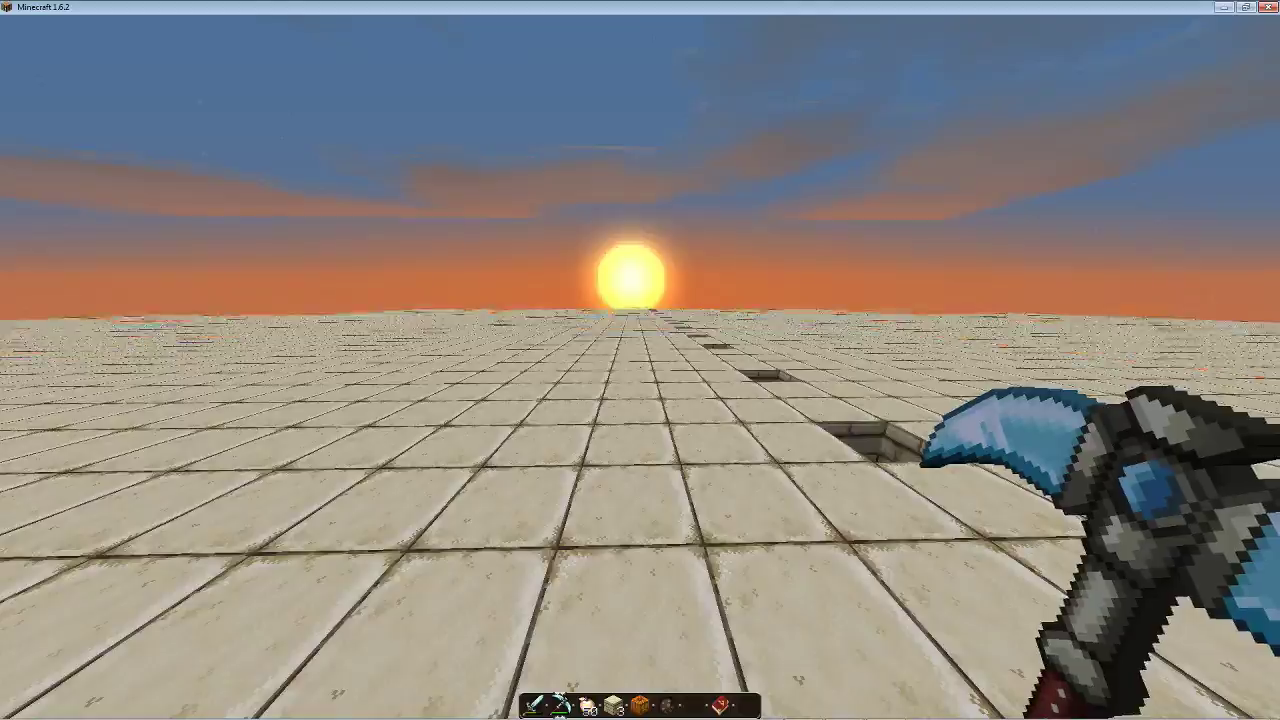
Walk along the row of floor holes, toggling the F3 debug overlay, then save and quit to title.
key("w")
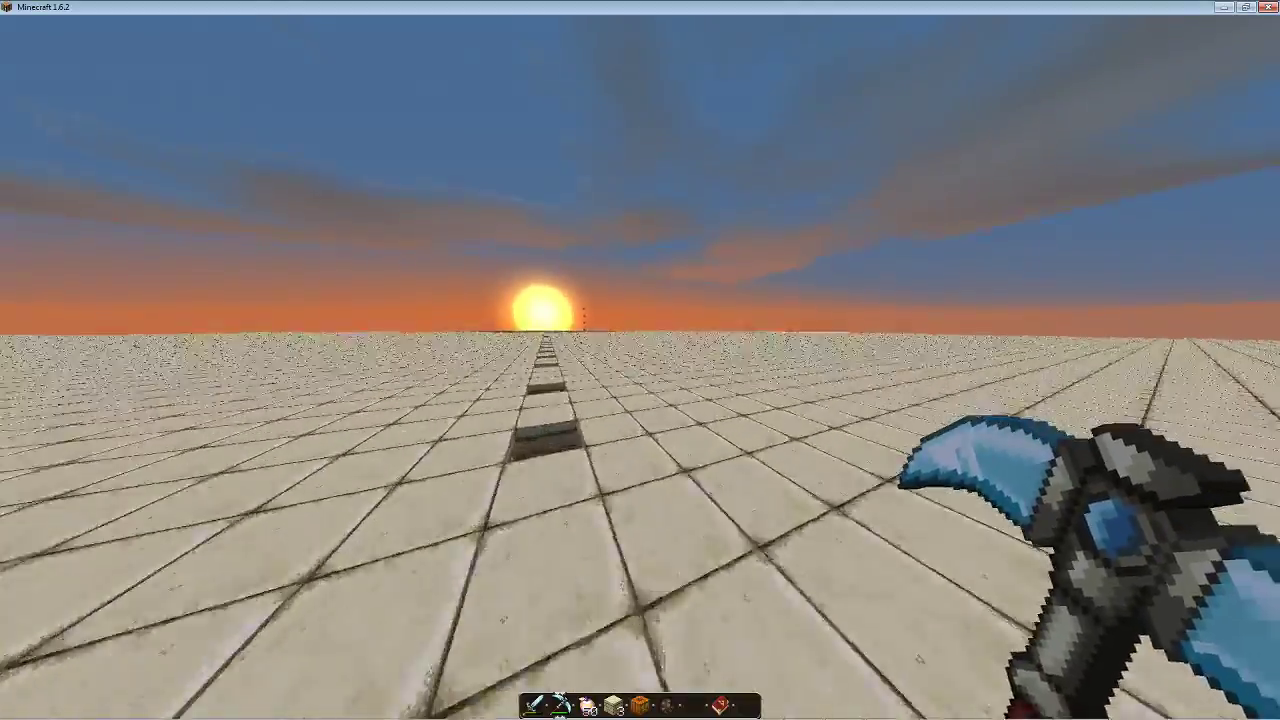
key("w")
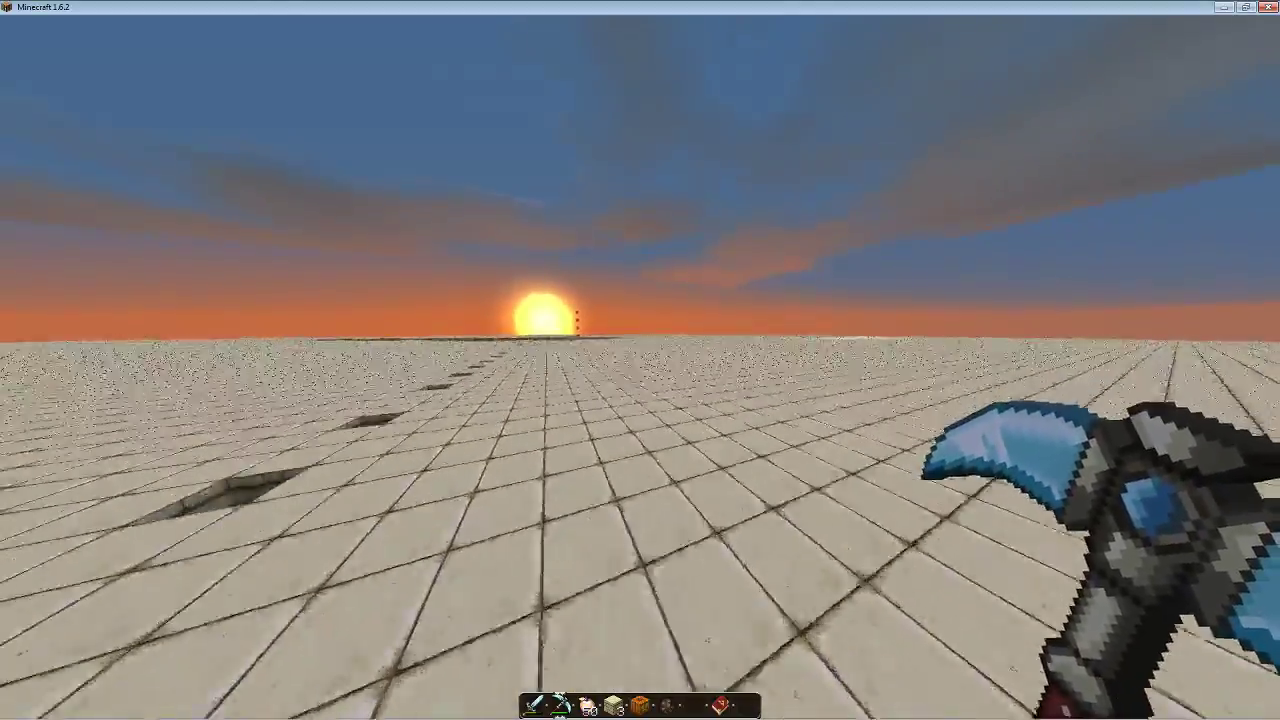
key("w")
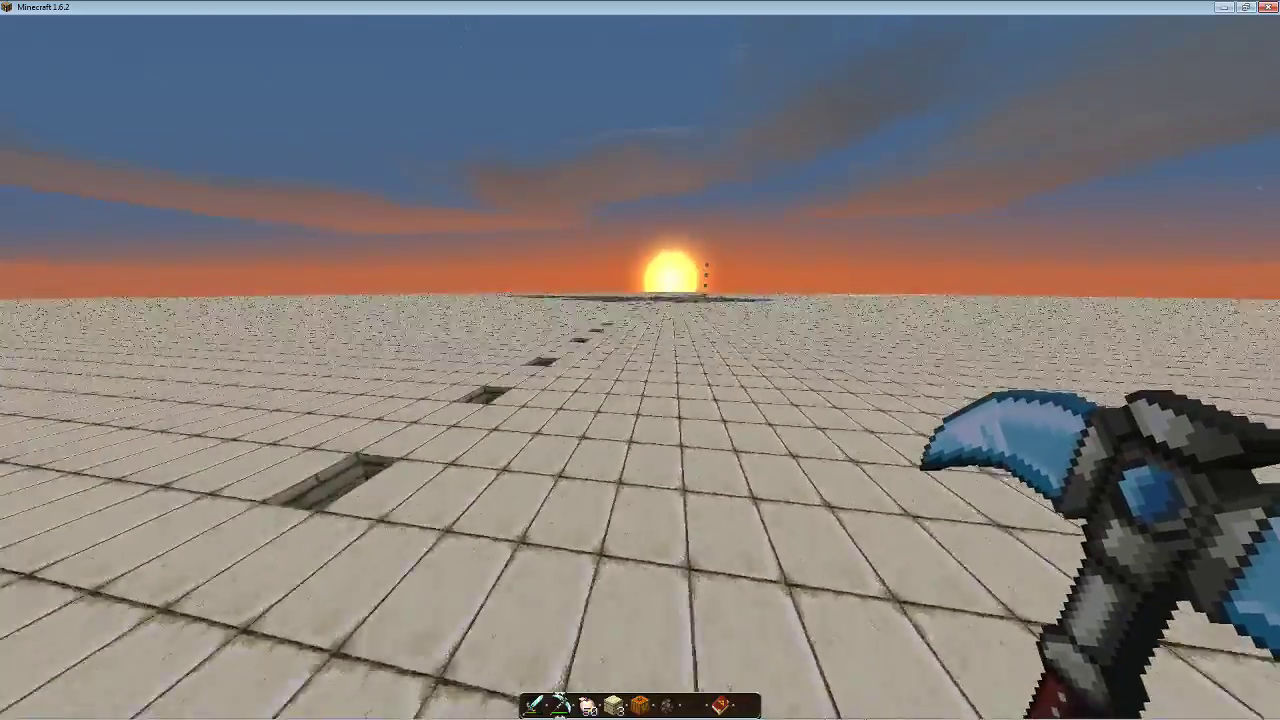
key("w")
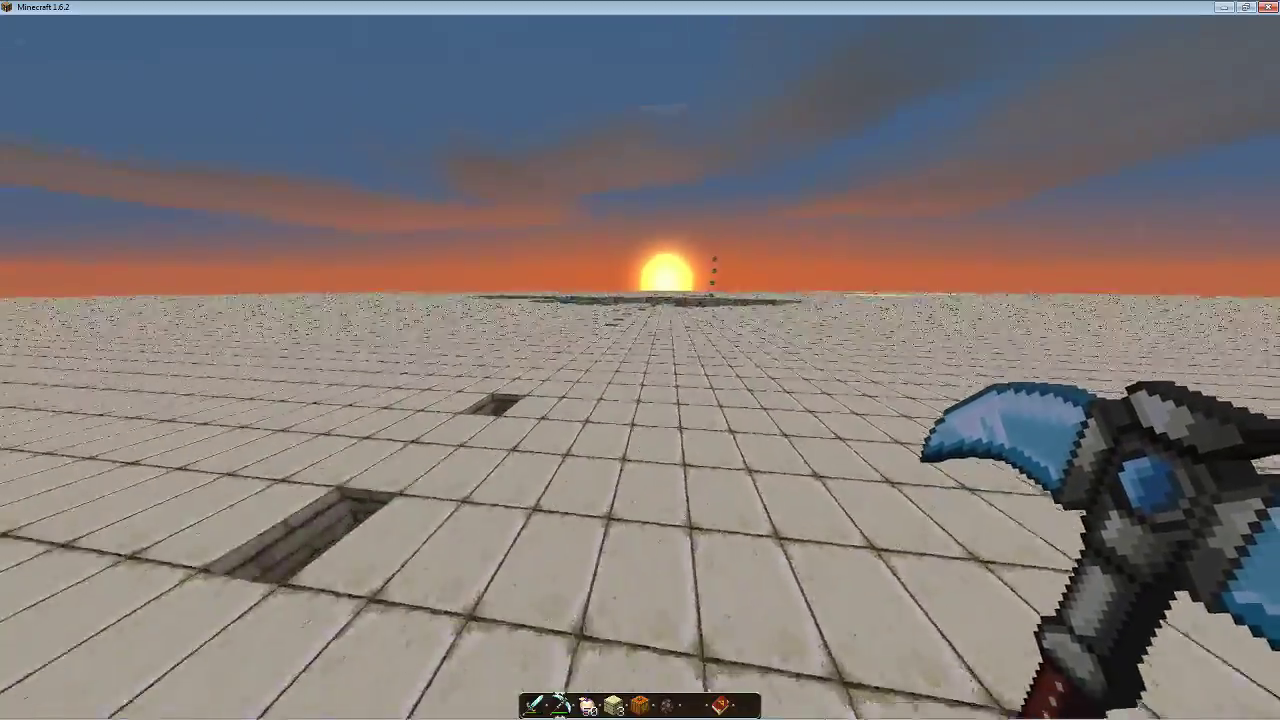
key("F3")
key("w")
key("F3")
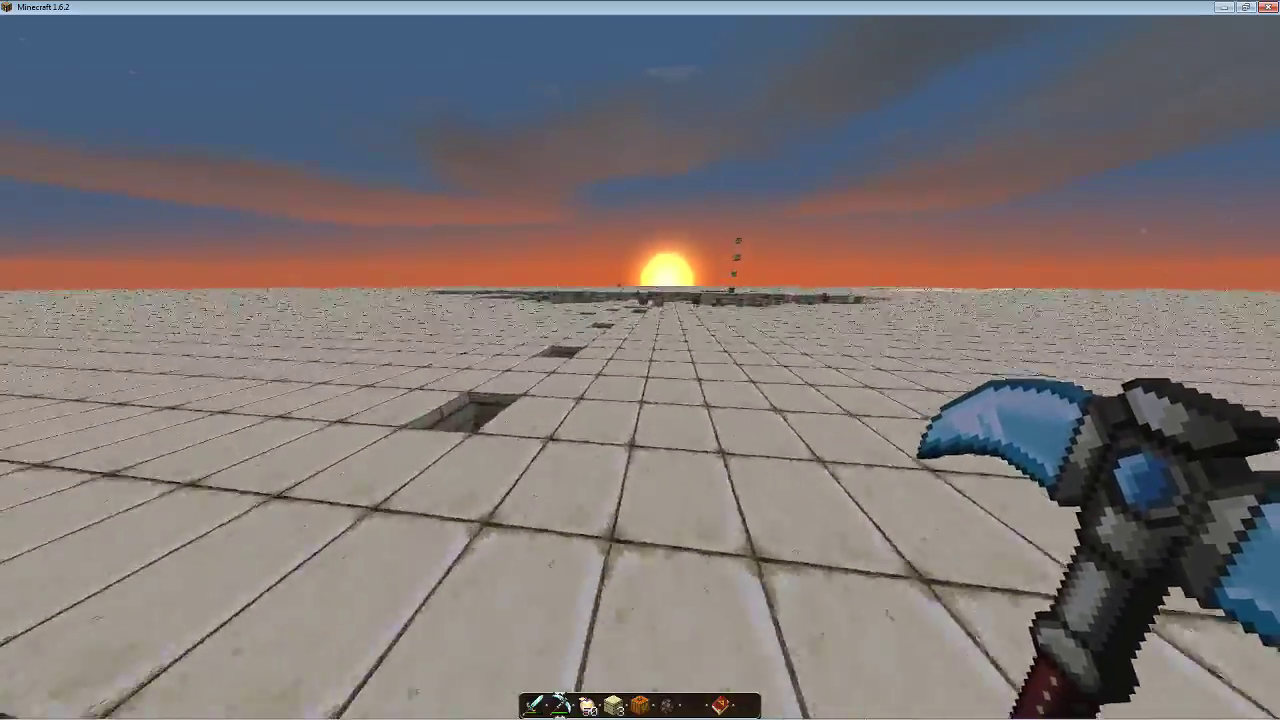
key("w")
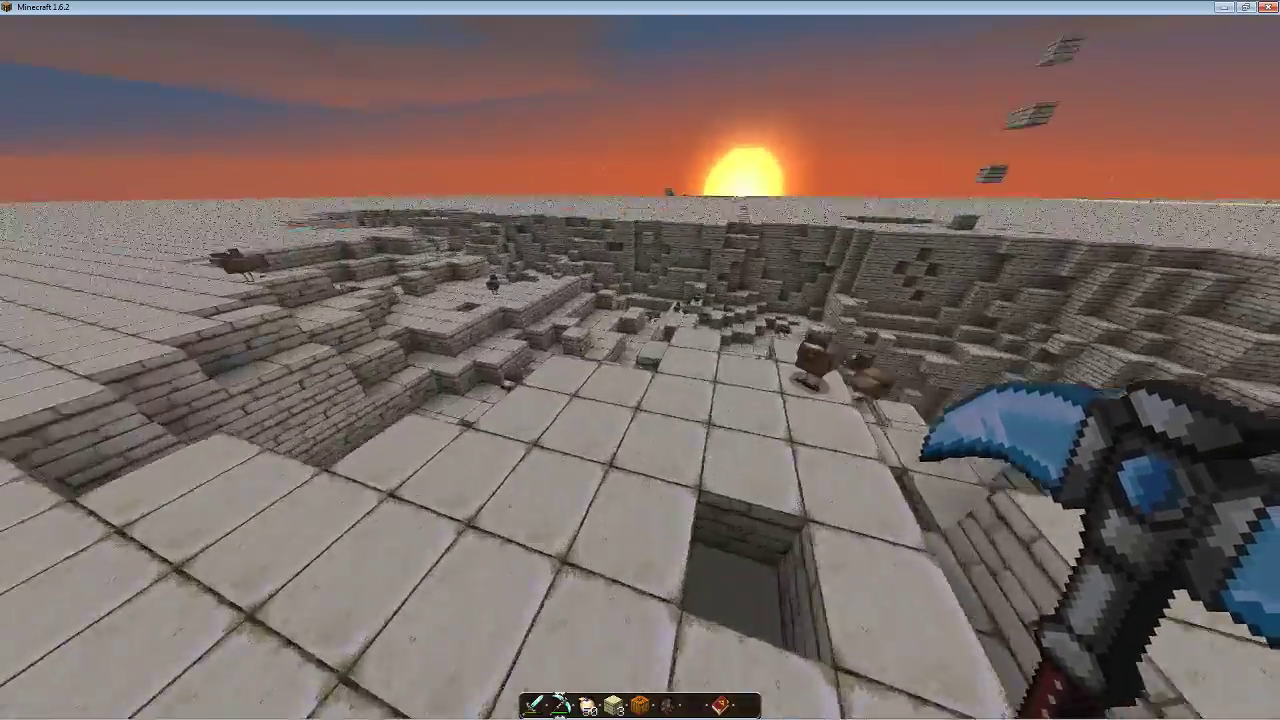
key("Escape")
left_click(641, 342)
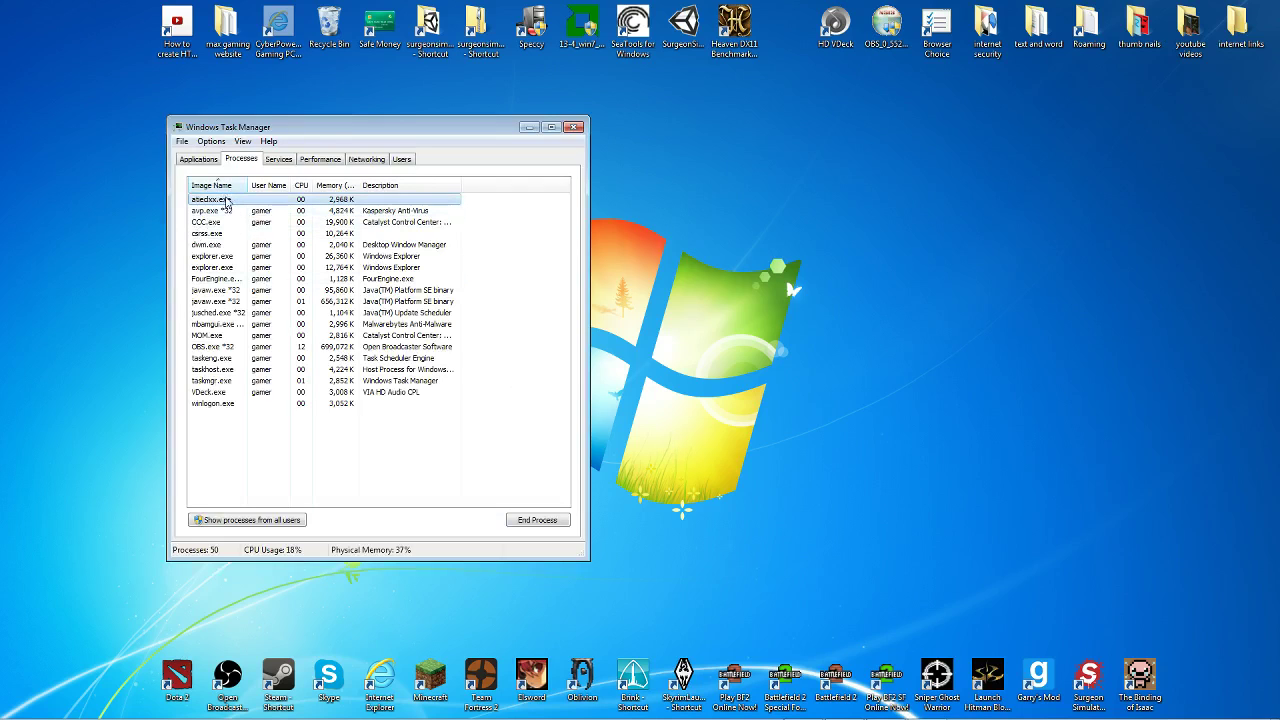
Browse Task Manager's Applications and Processes tabs and inspect atiedxx.exe's Set Priority options without changing them.
left_click(199, 159)
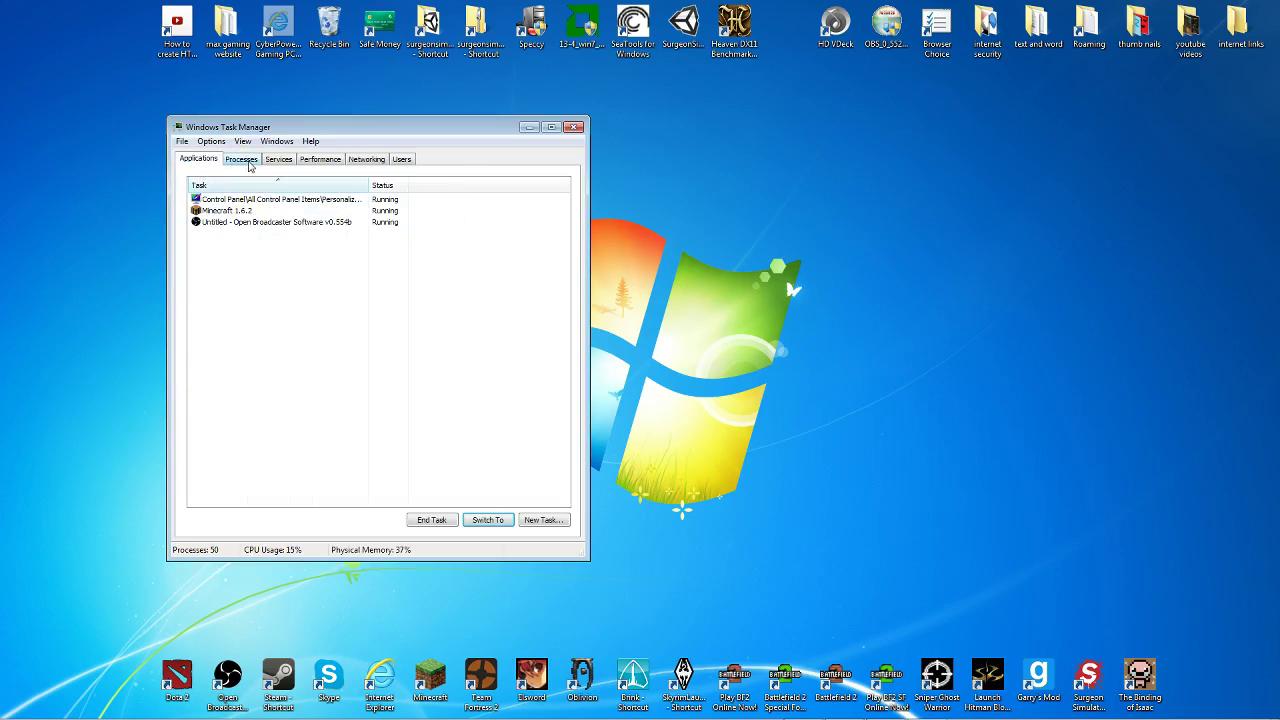
left_click(242, 160)
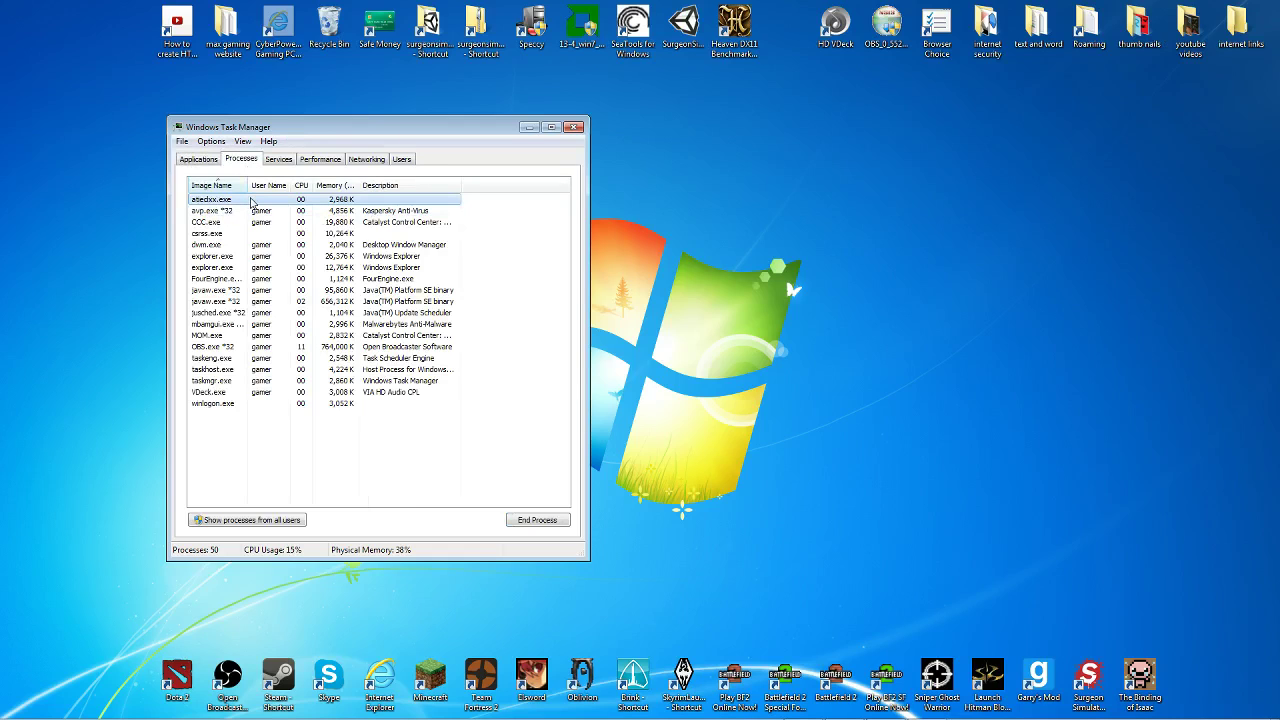
right_click(251, 203)
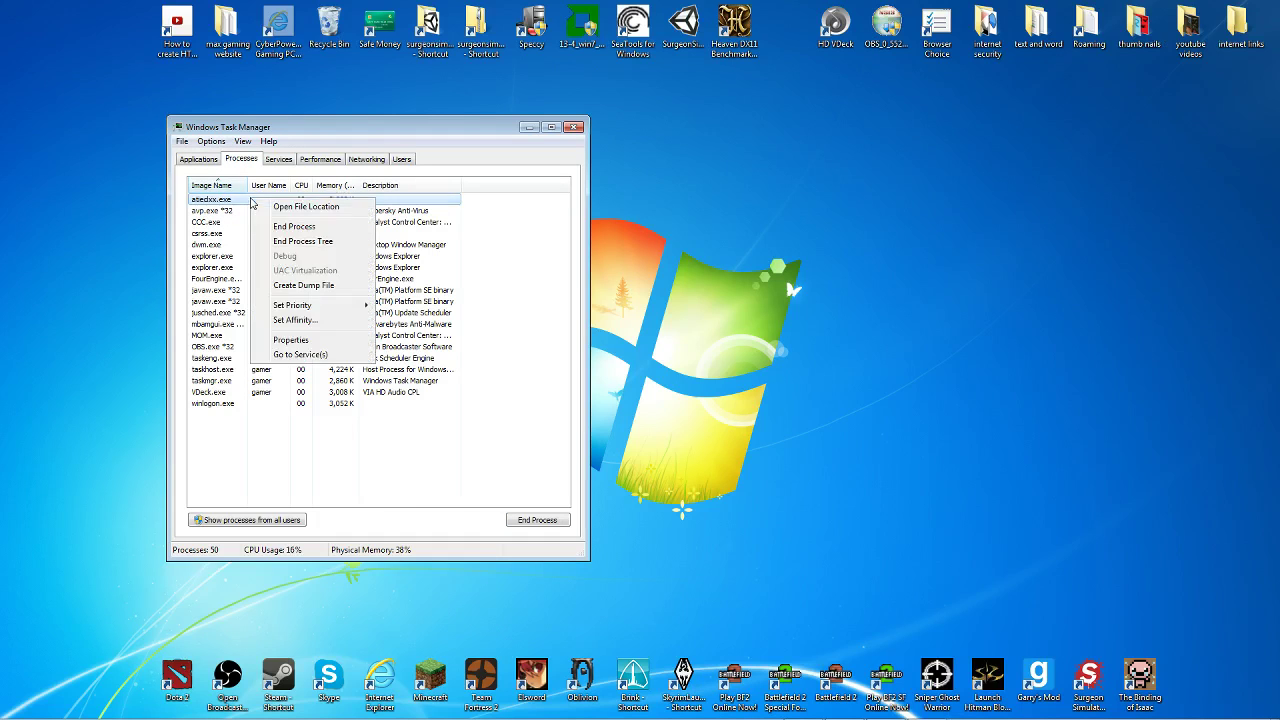
mouse_move(345, 314)
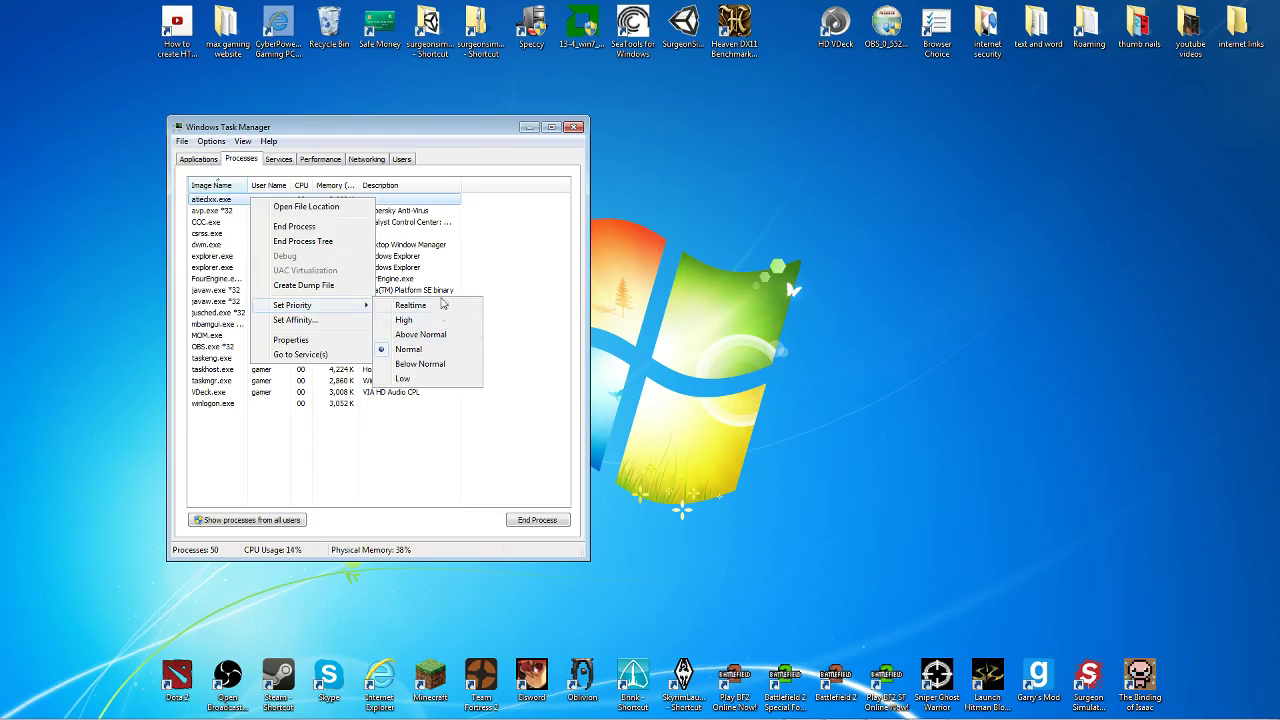
left_click(695, 322)
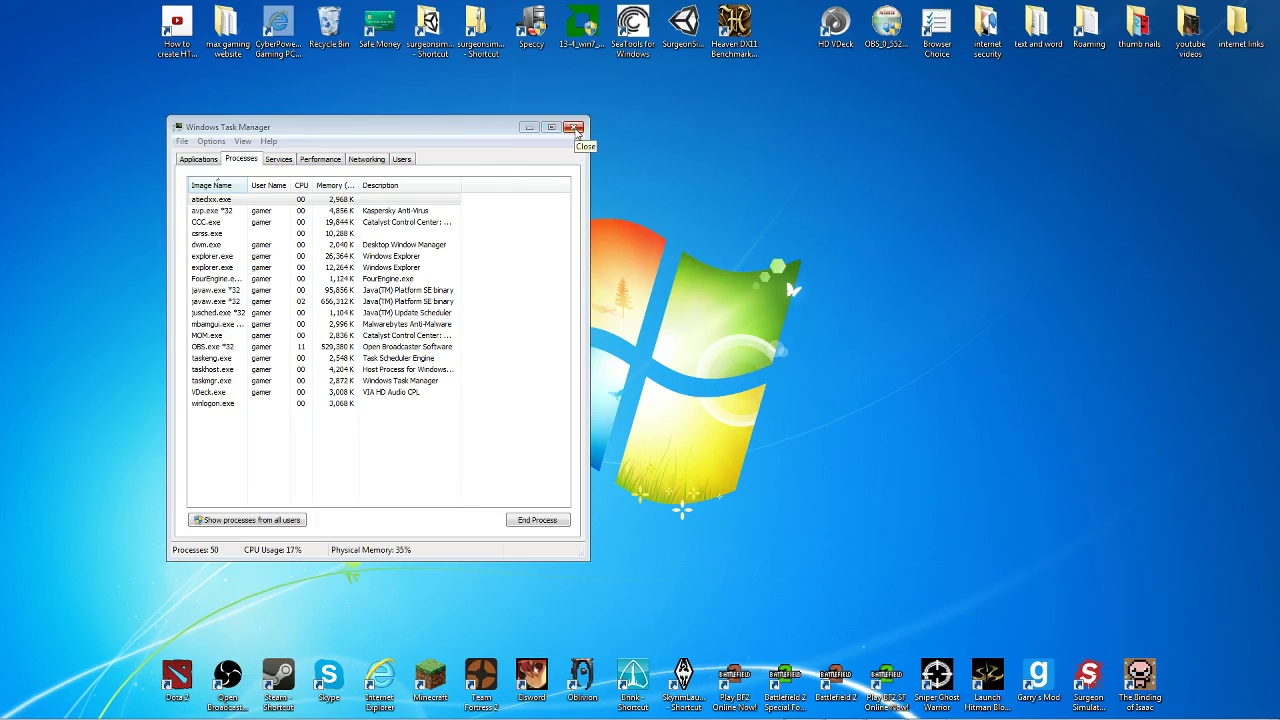
Close Task Manager, restore Minecraft, and load the 'creative map' world.
left_click(575, 128)
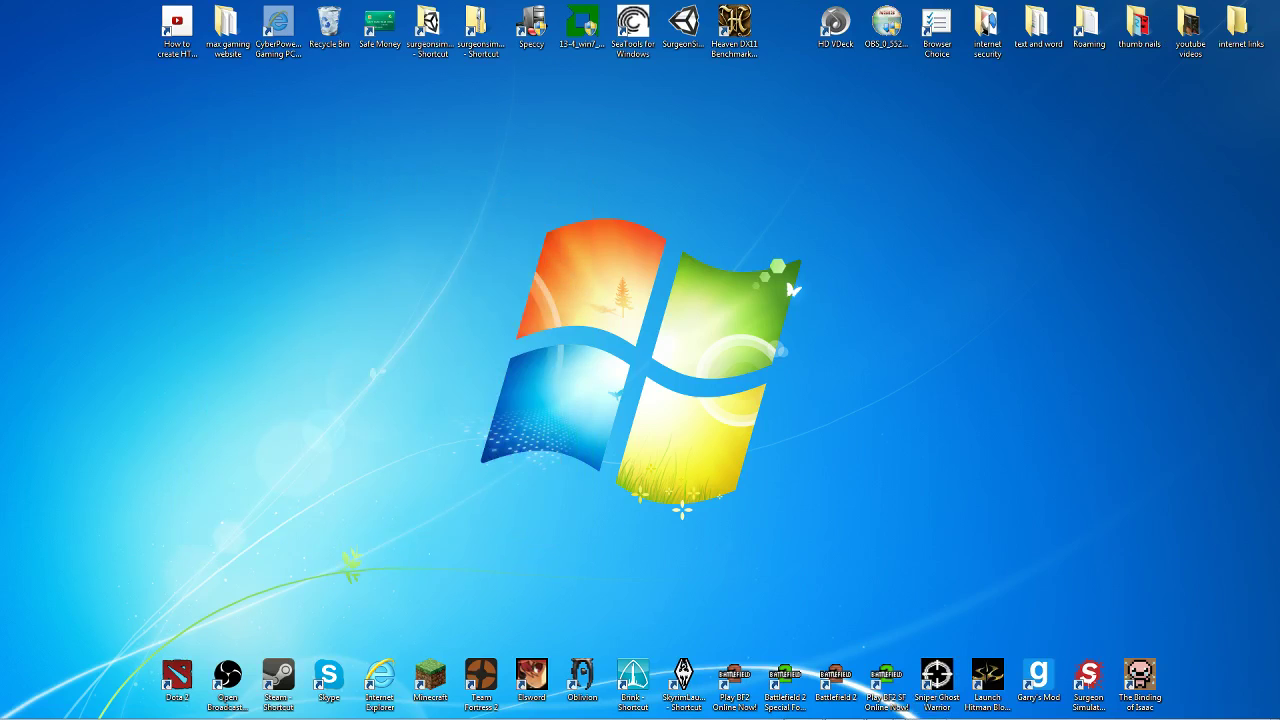
left_click(885, 707)
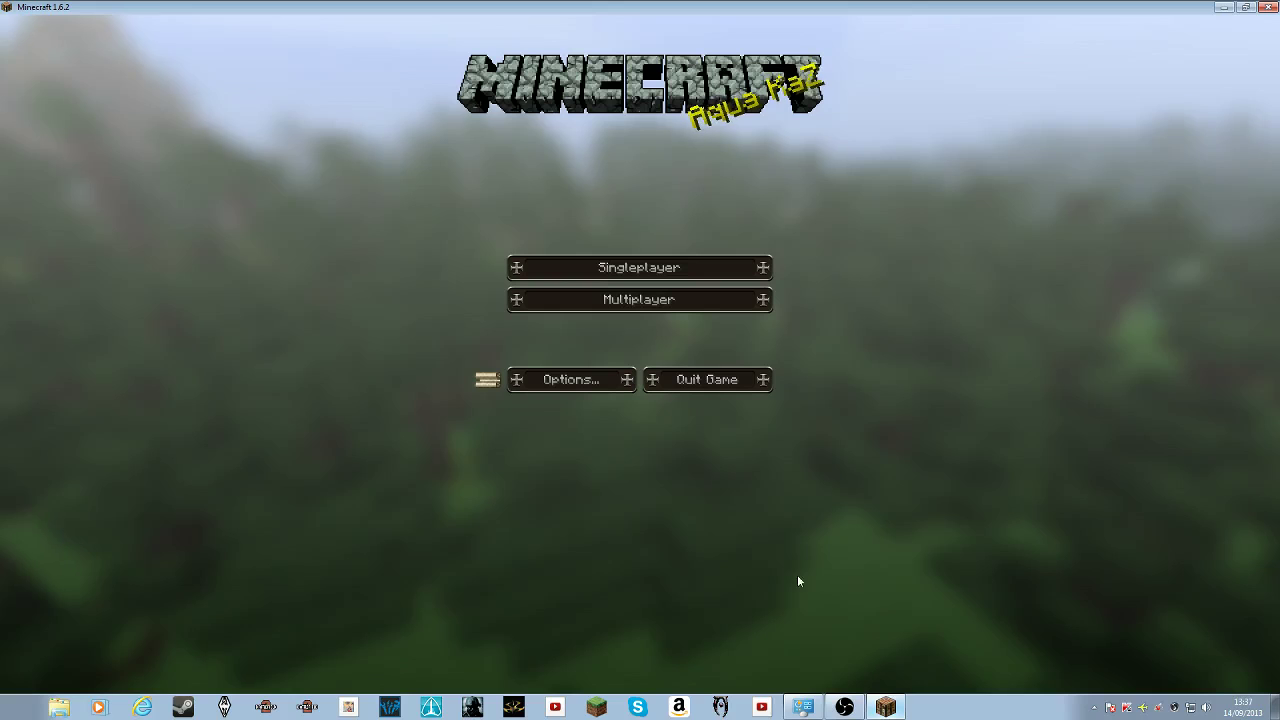
left_click(628, 262)
left_click(630, 72)
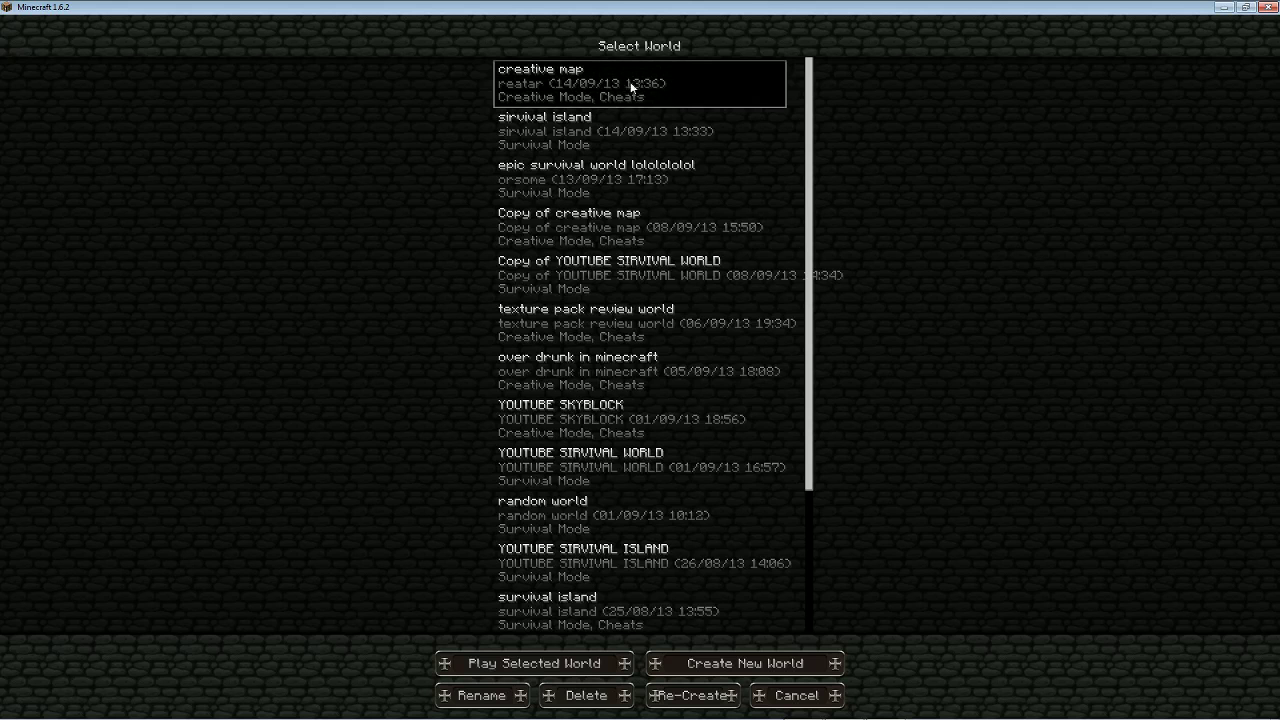
left_click(601, 662)
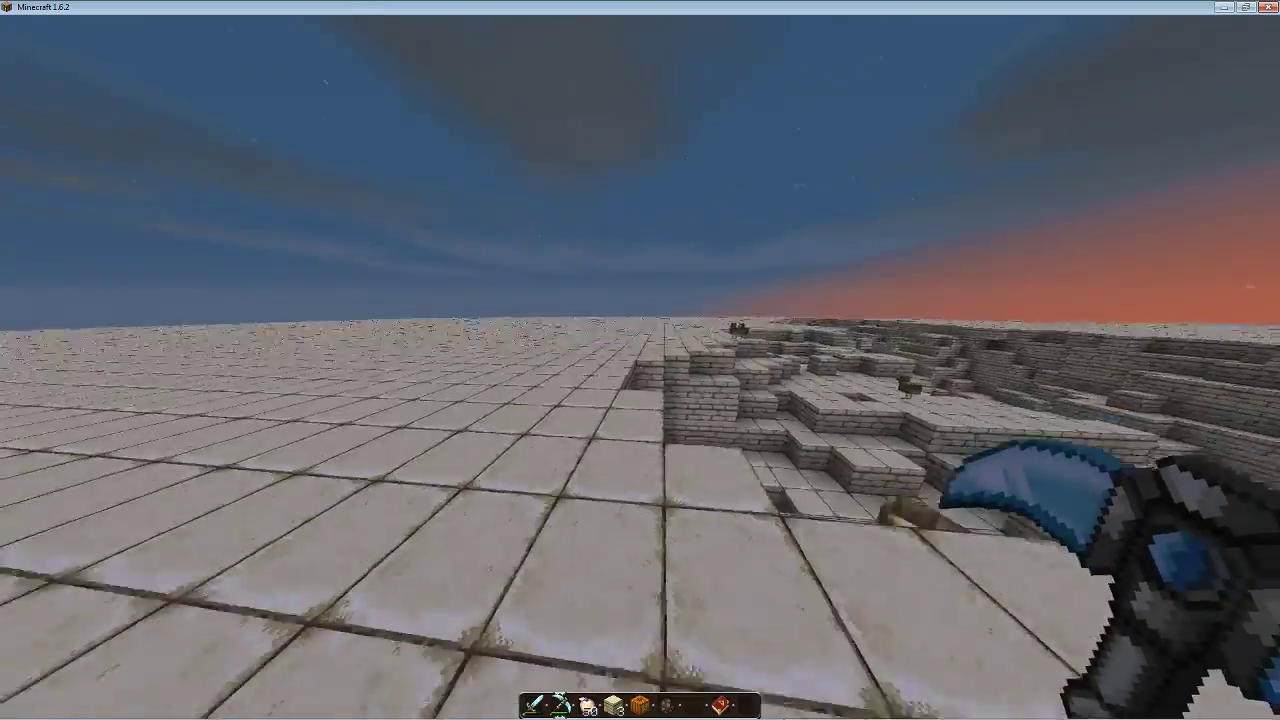
Walk the tiled floor, view the Video Settings without changes, then save and quit to title.
key("F3")
key("F3")
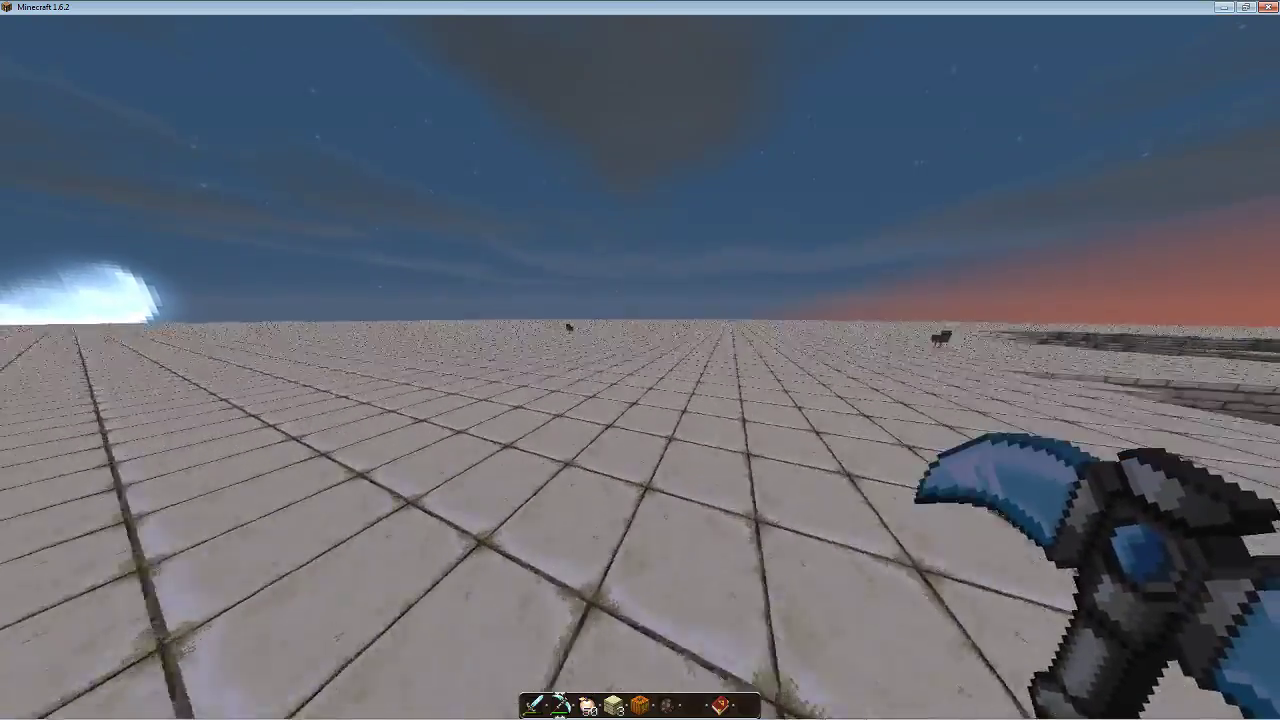
key("w")
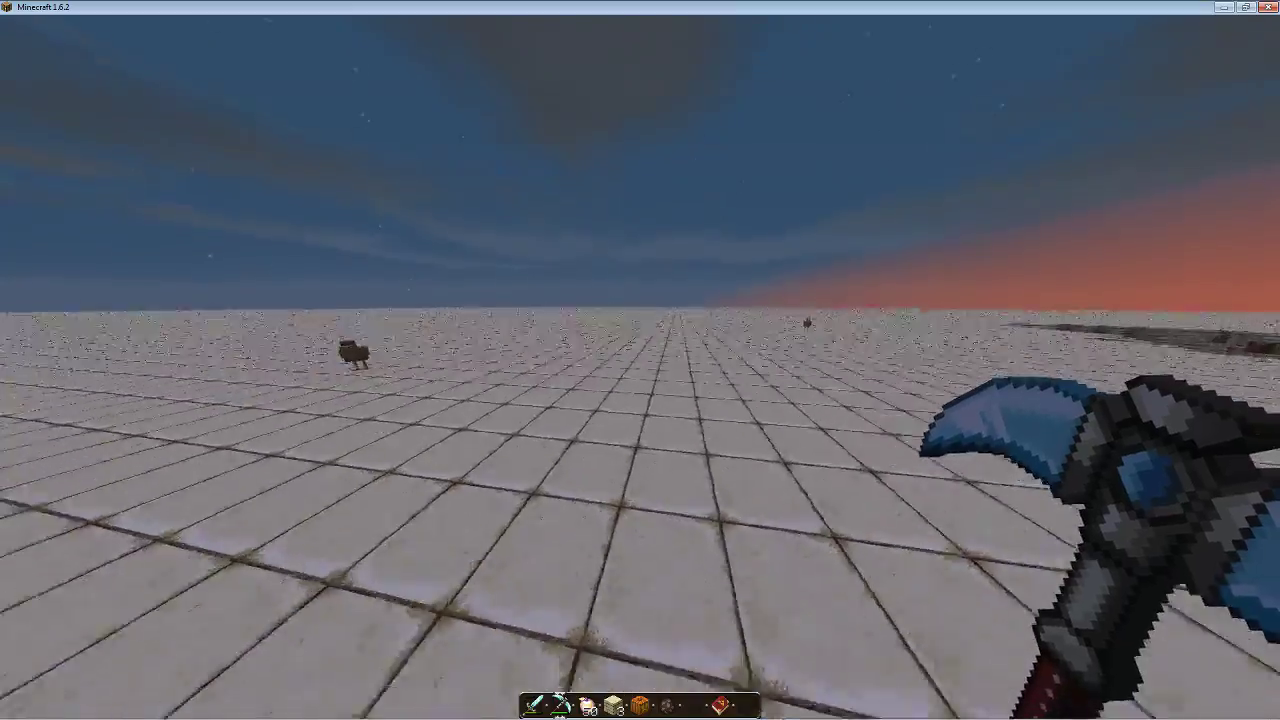
key("w")
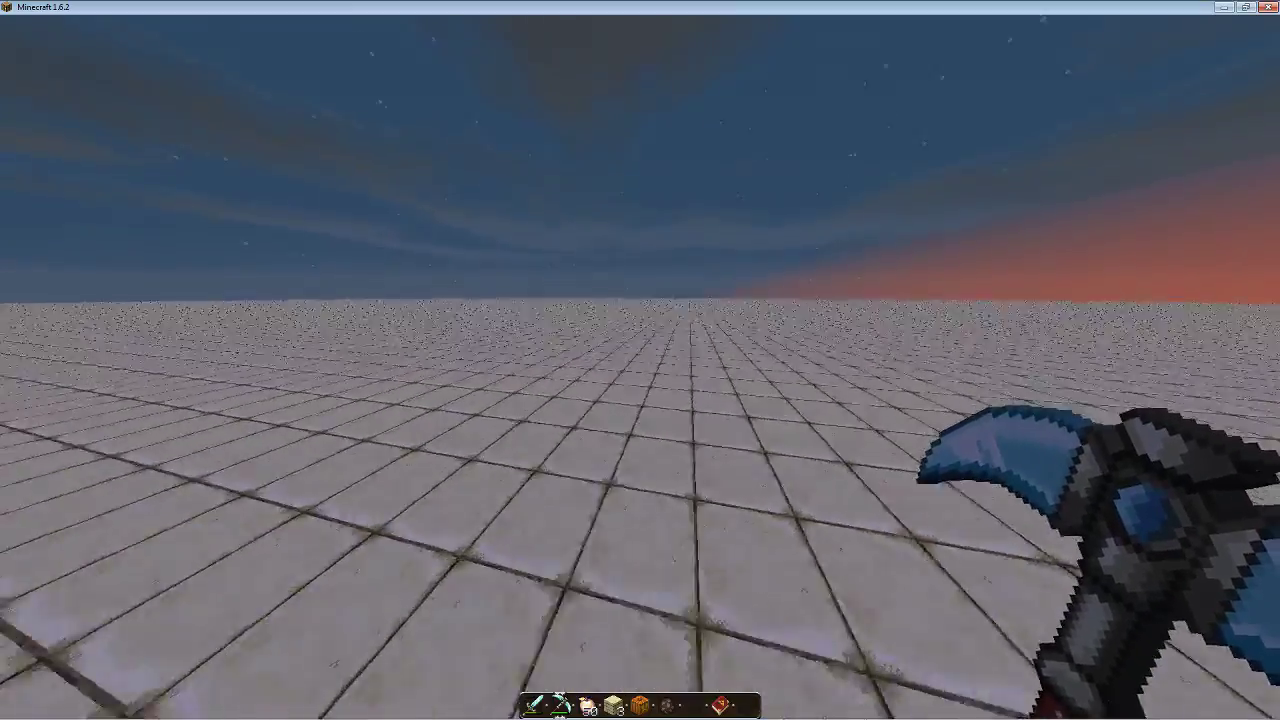
key("Escape")
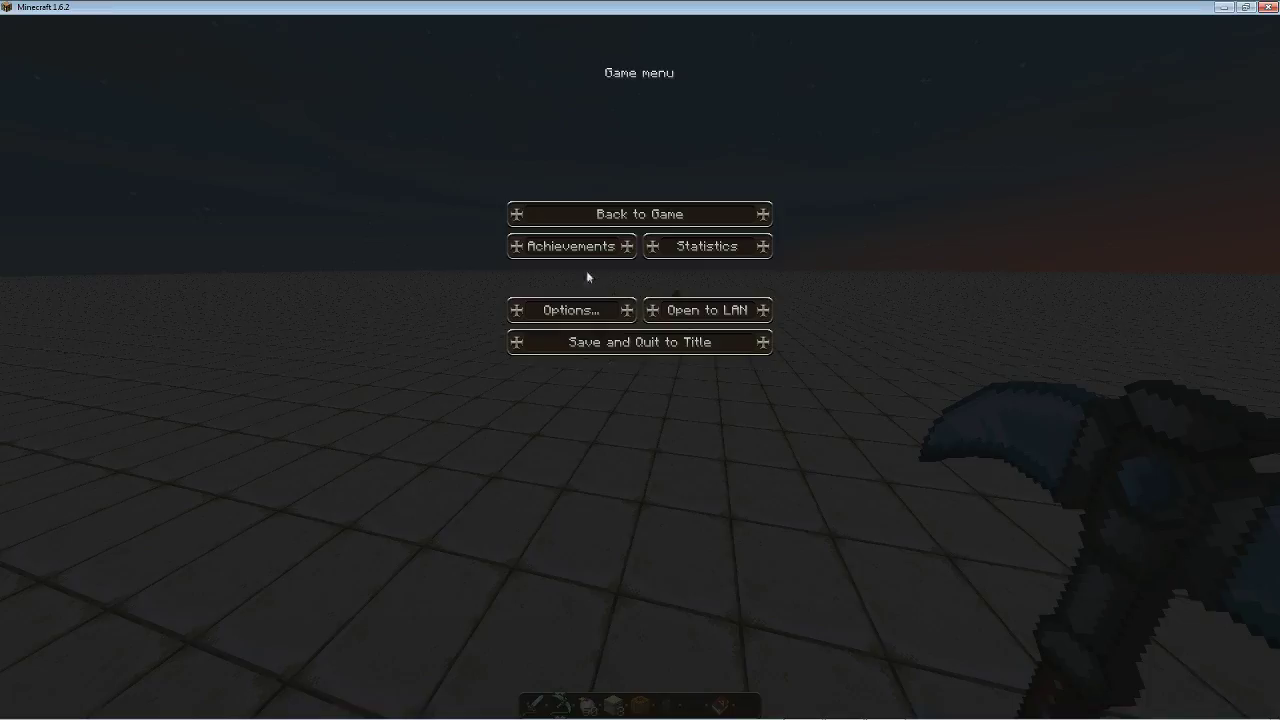
left_click(579, 305)
left_click(568, 260)
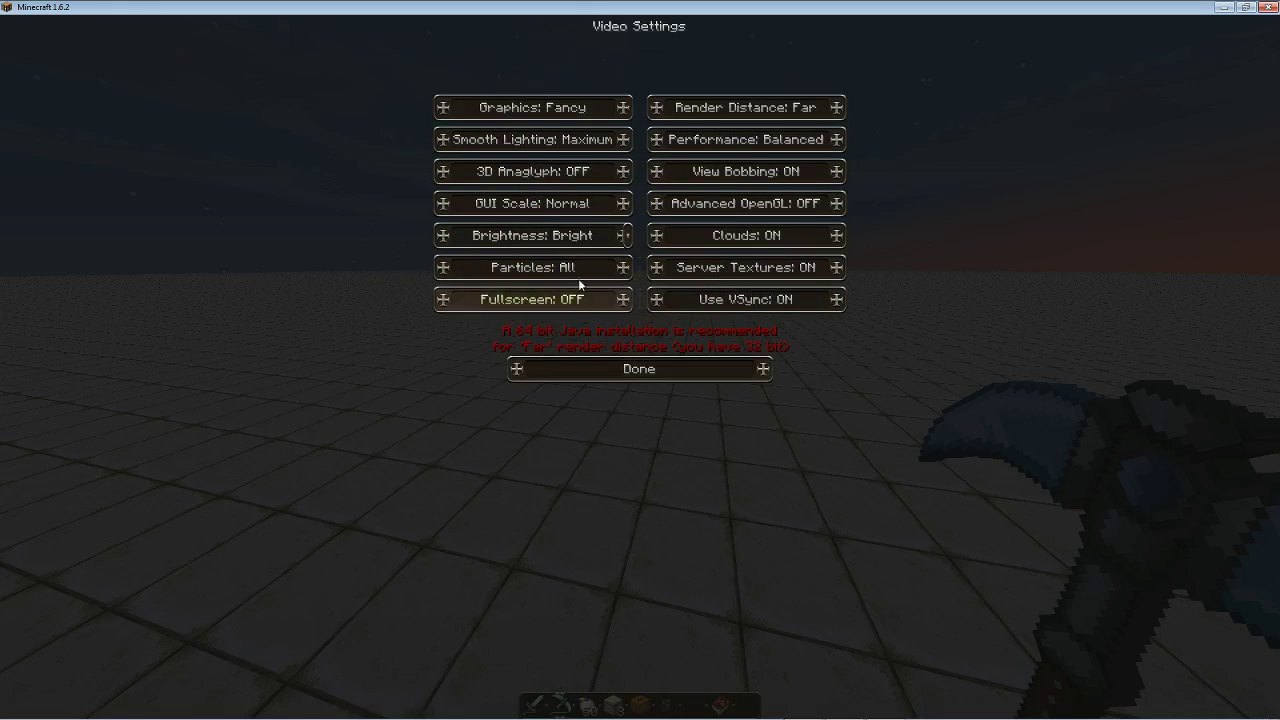
left_click(598, 374)
left_click(606, 372)
left_click(609, 344)
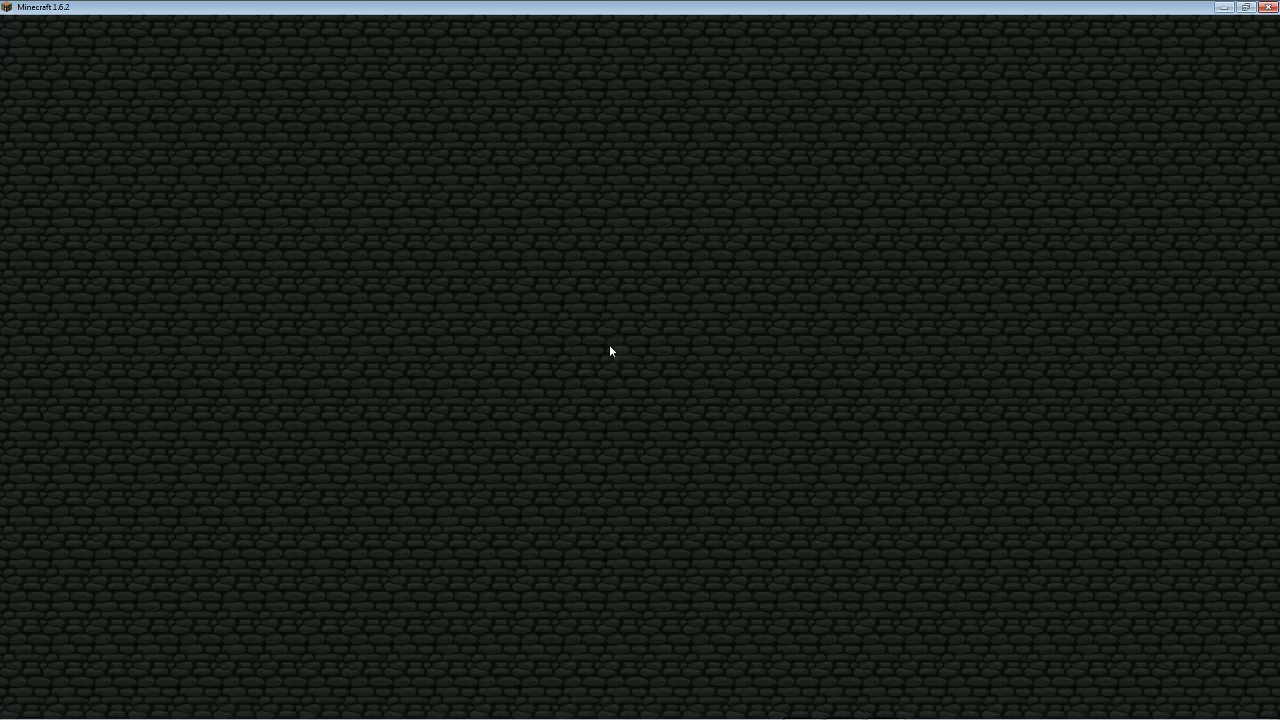
Select and play the survival world 'random world'.
left_click(628, 268)
scroll(650, 314, "down", 5)
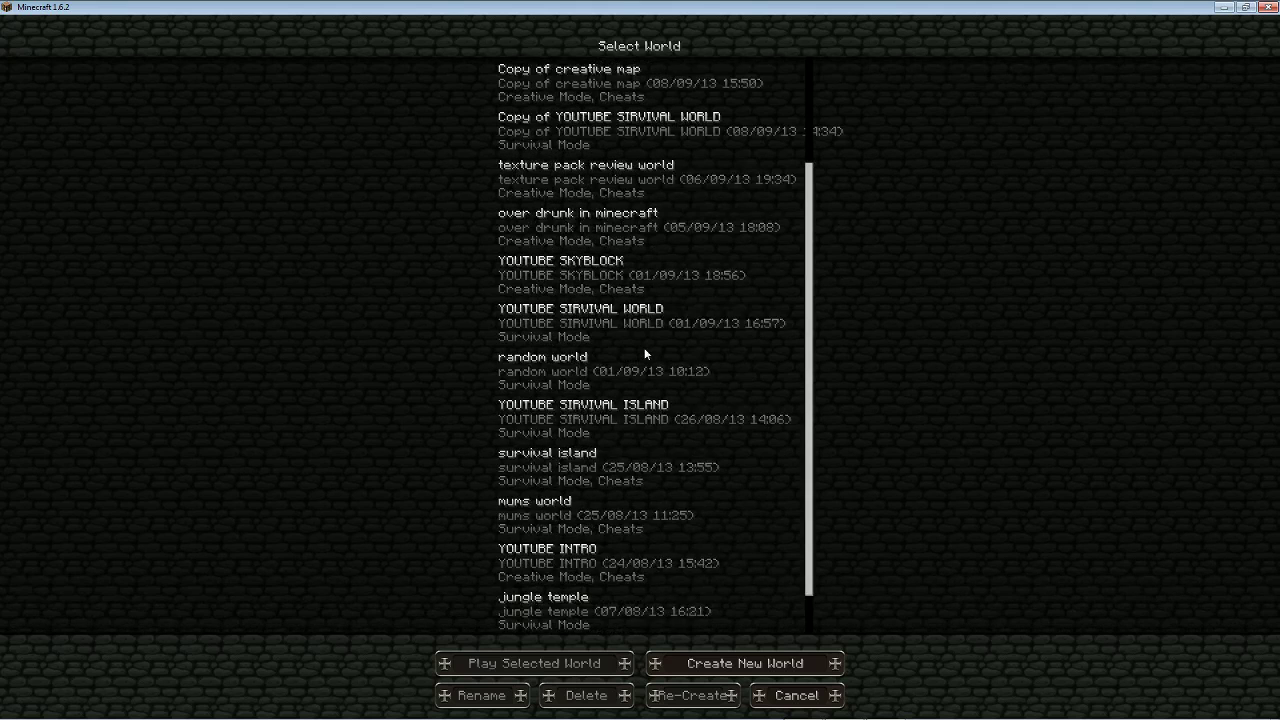
left_click(613, 314)
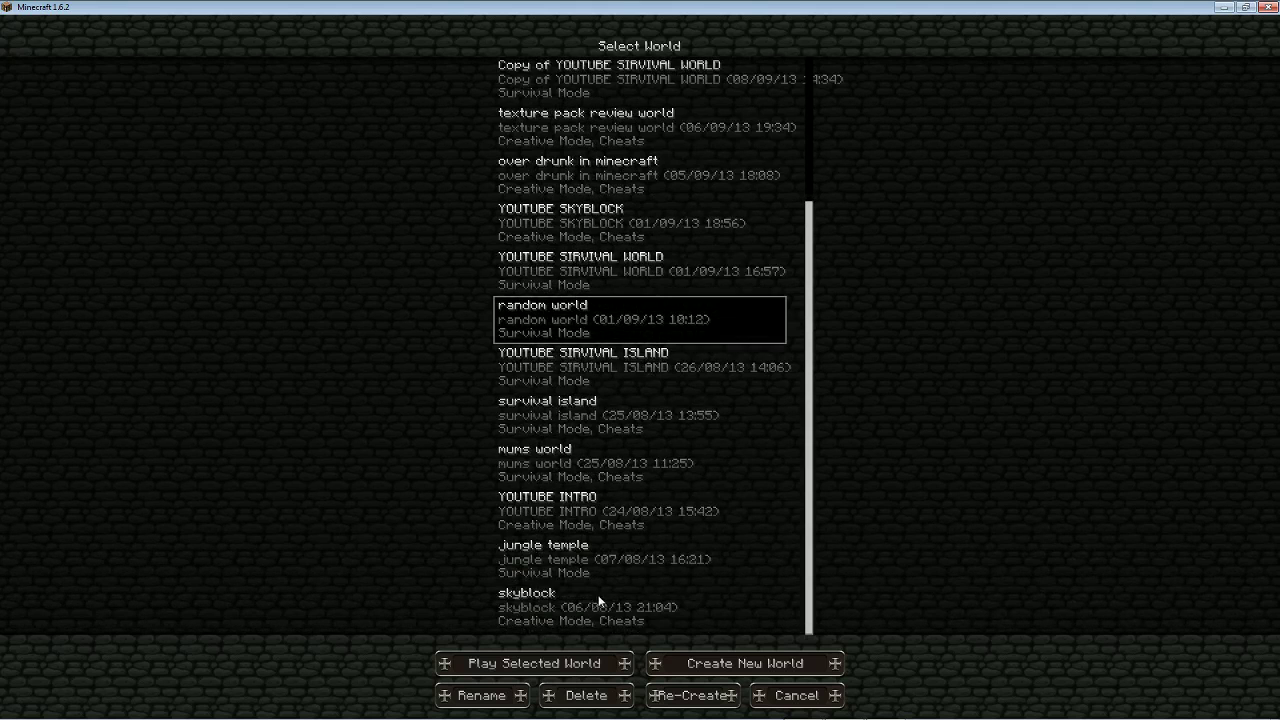
left_click(604, 663)
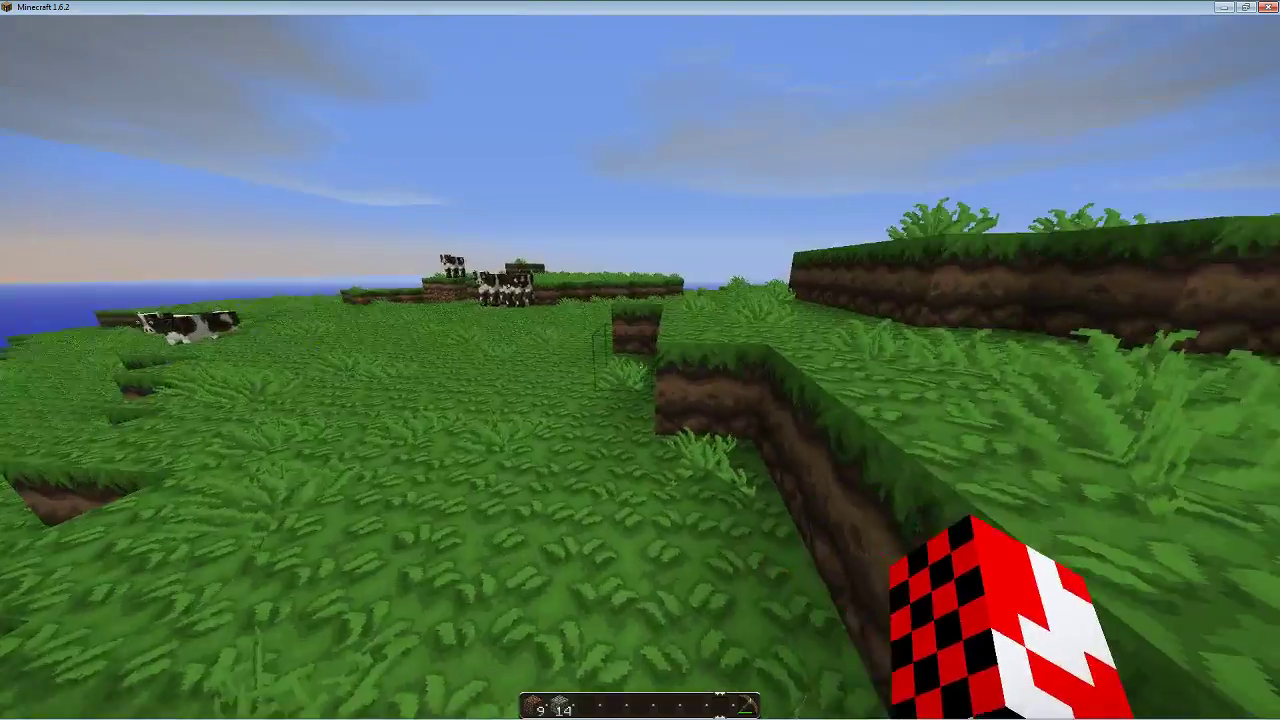
Walk past the cows toward the river, briefly toggling the F3 overlay, then pause with Esc.
key("w")
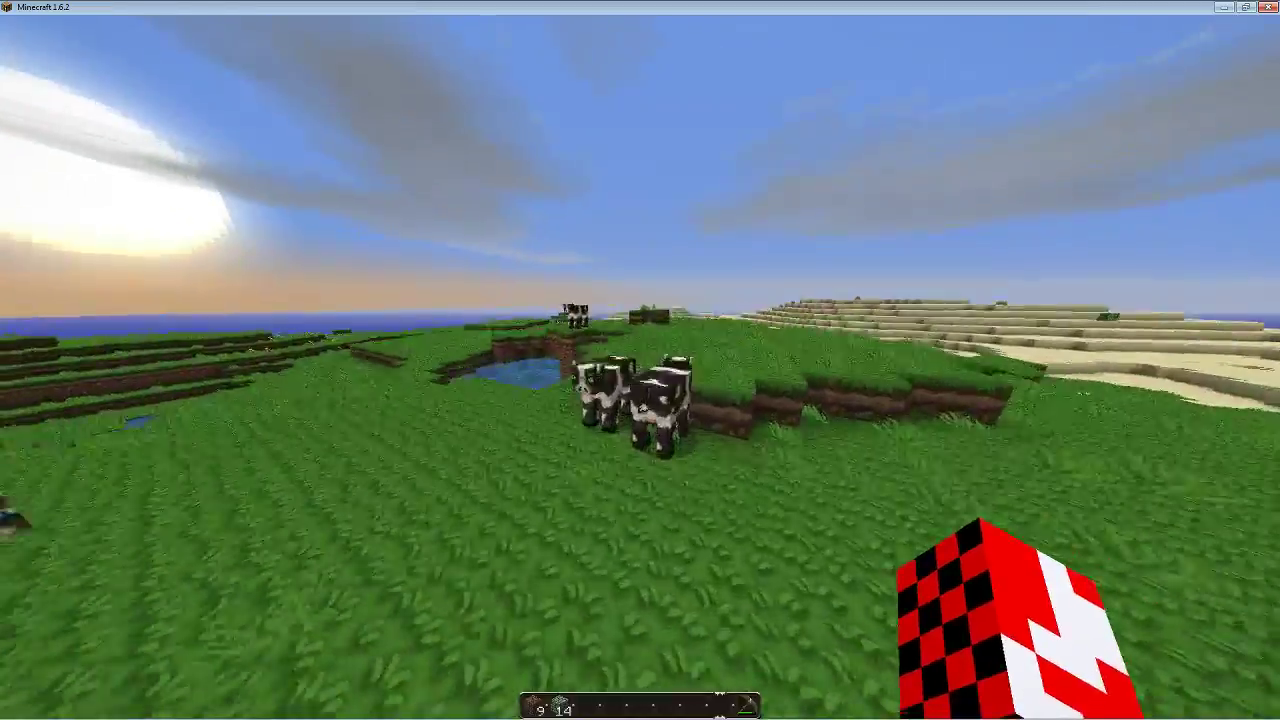
key("w")
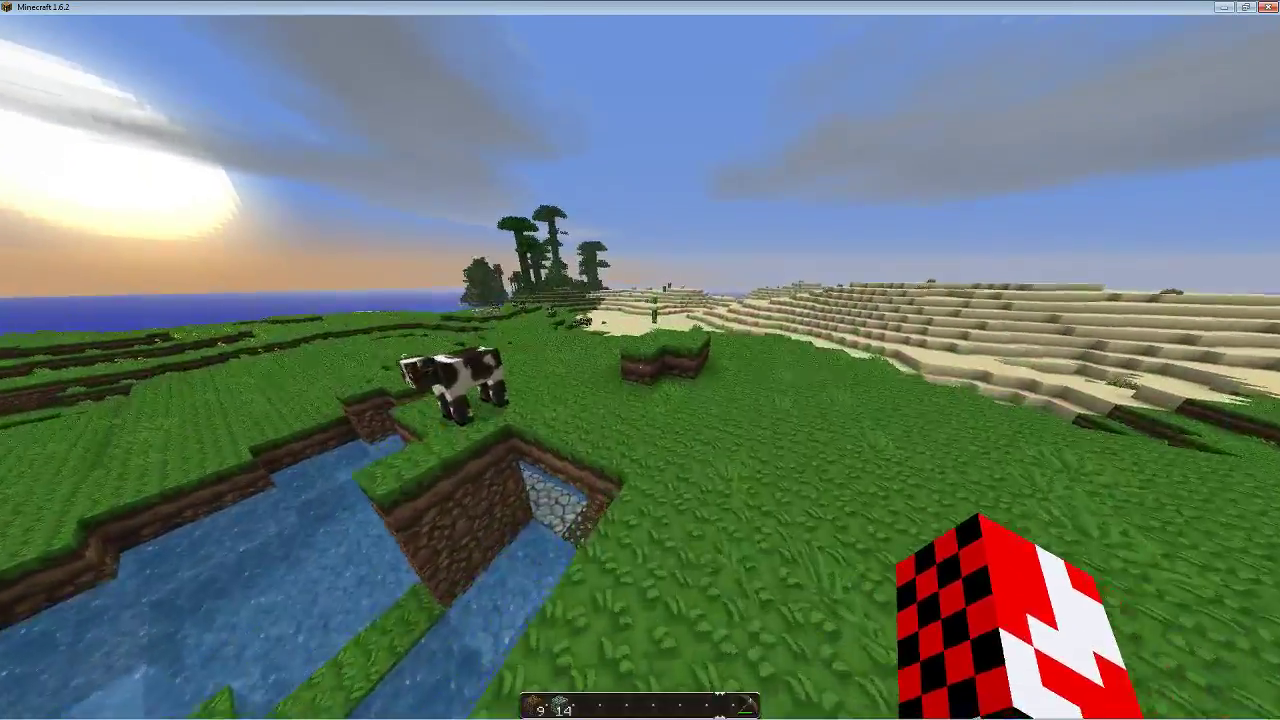
key("w")
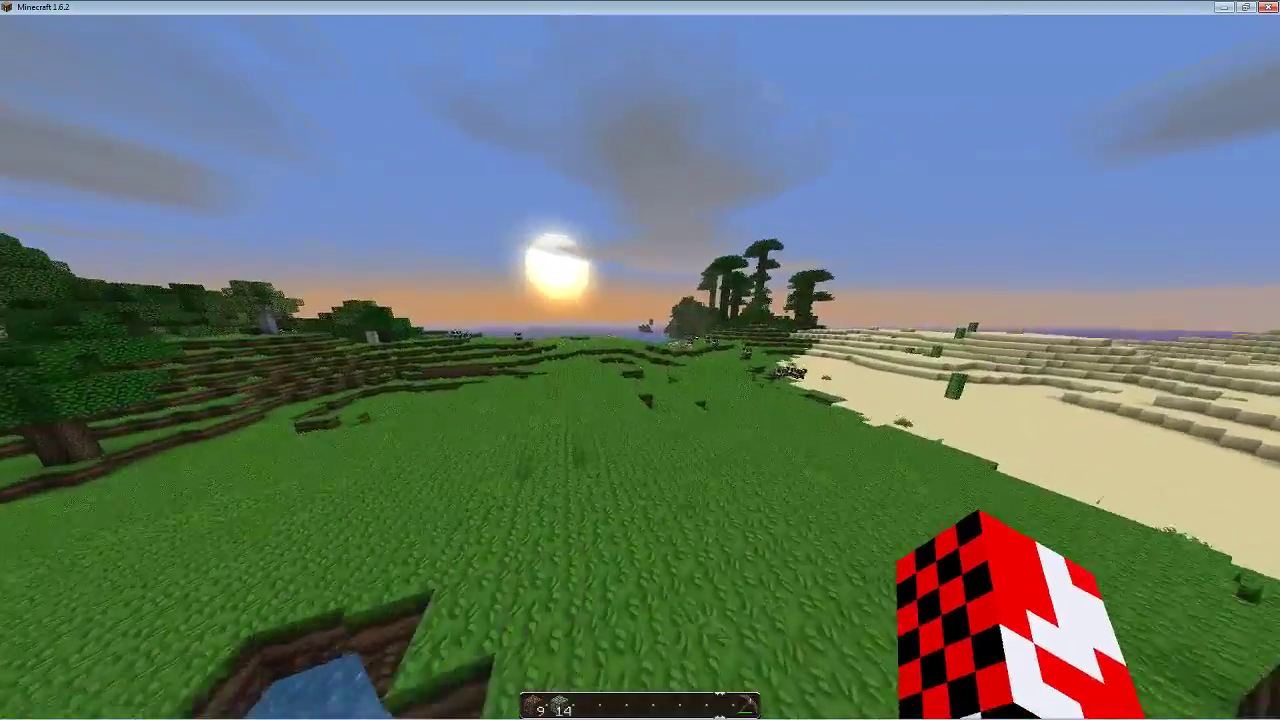
key("F3")
key("F3")
key("w")
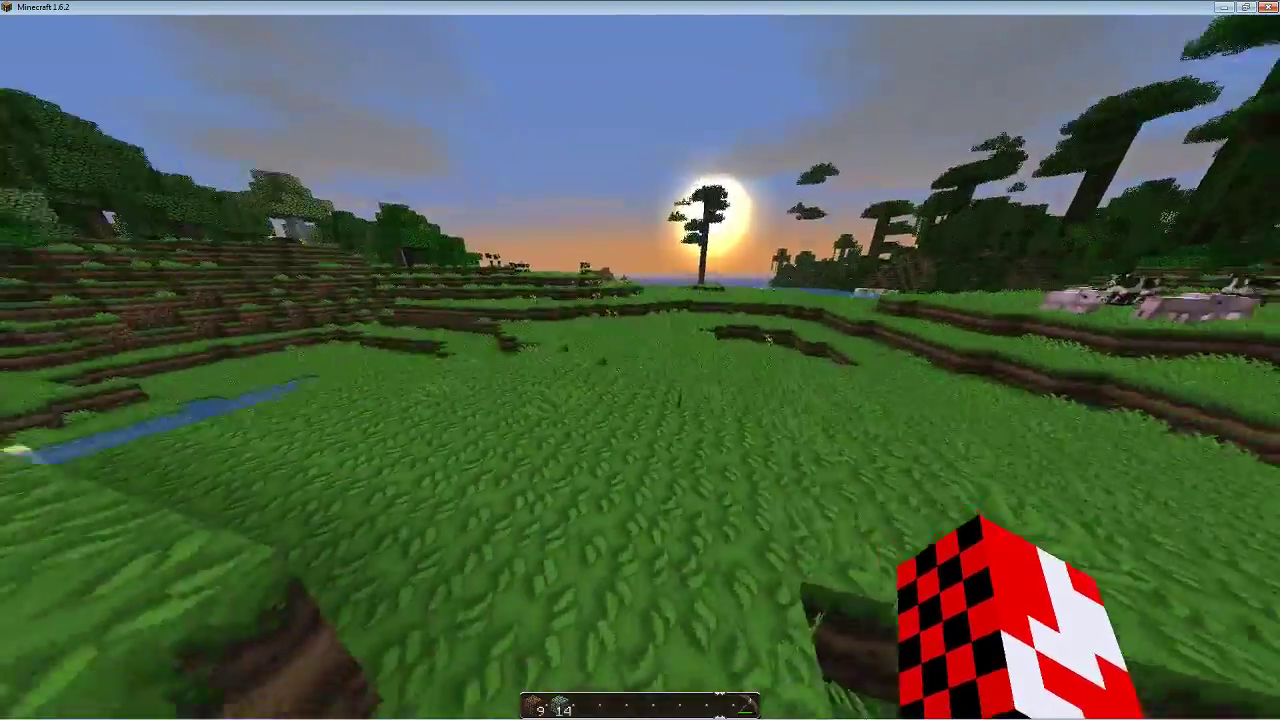
key("Escape")
Swap the MegaDoku_TSC_Light resource pack for Default and resume walking in the world.
left_click(608, 308)
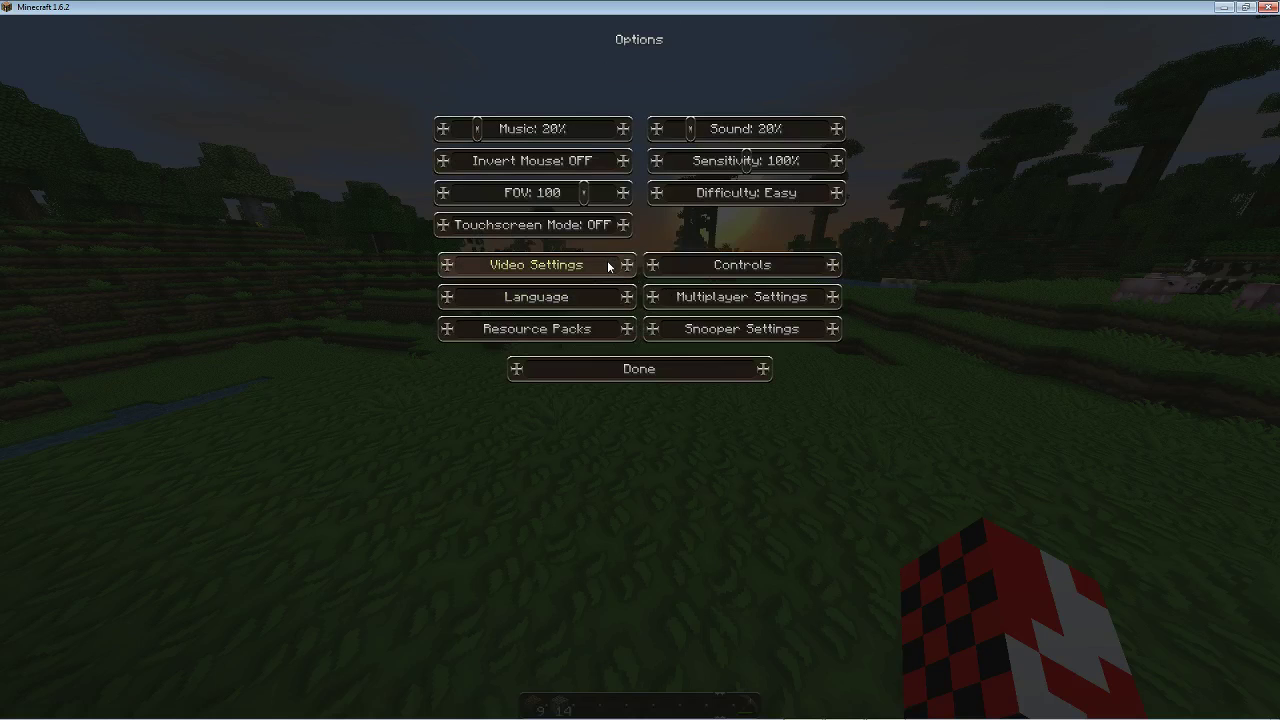
left_click(622, 334)
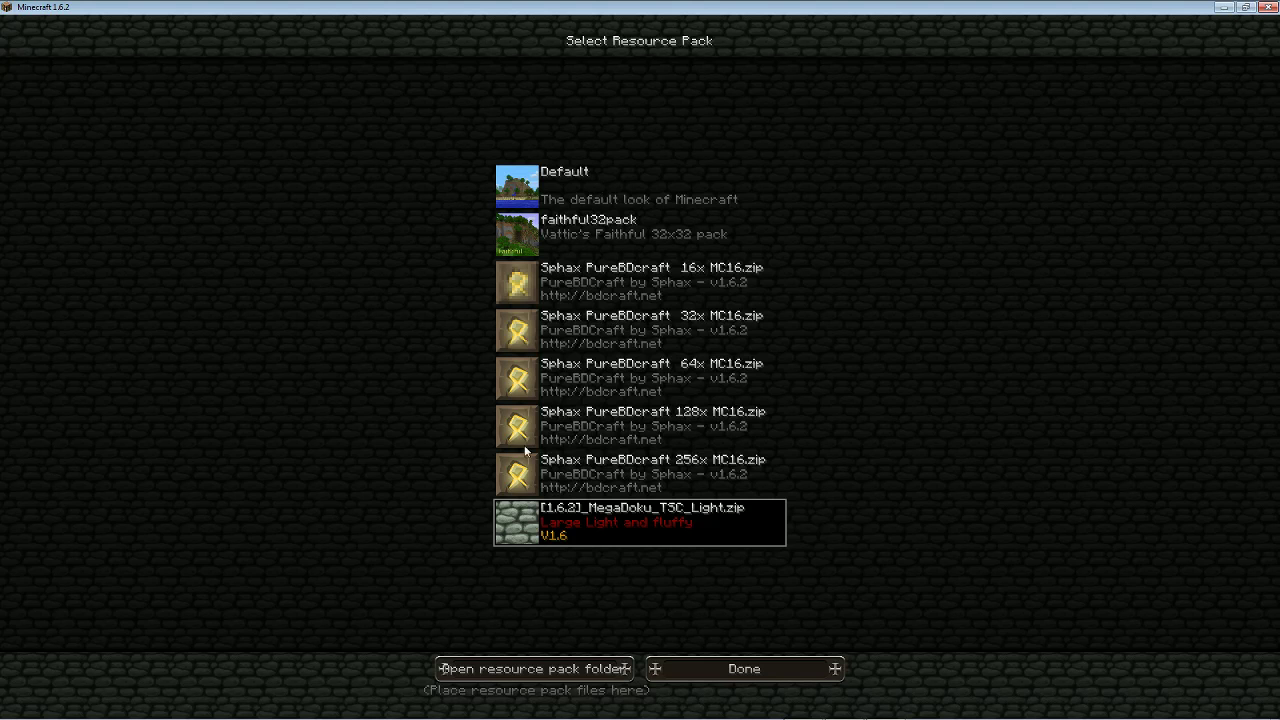
left_click(618, 517)
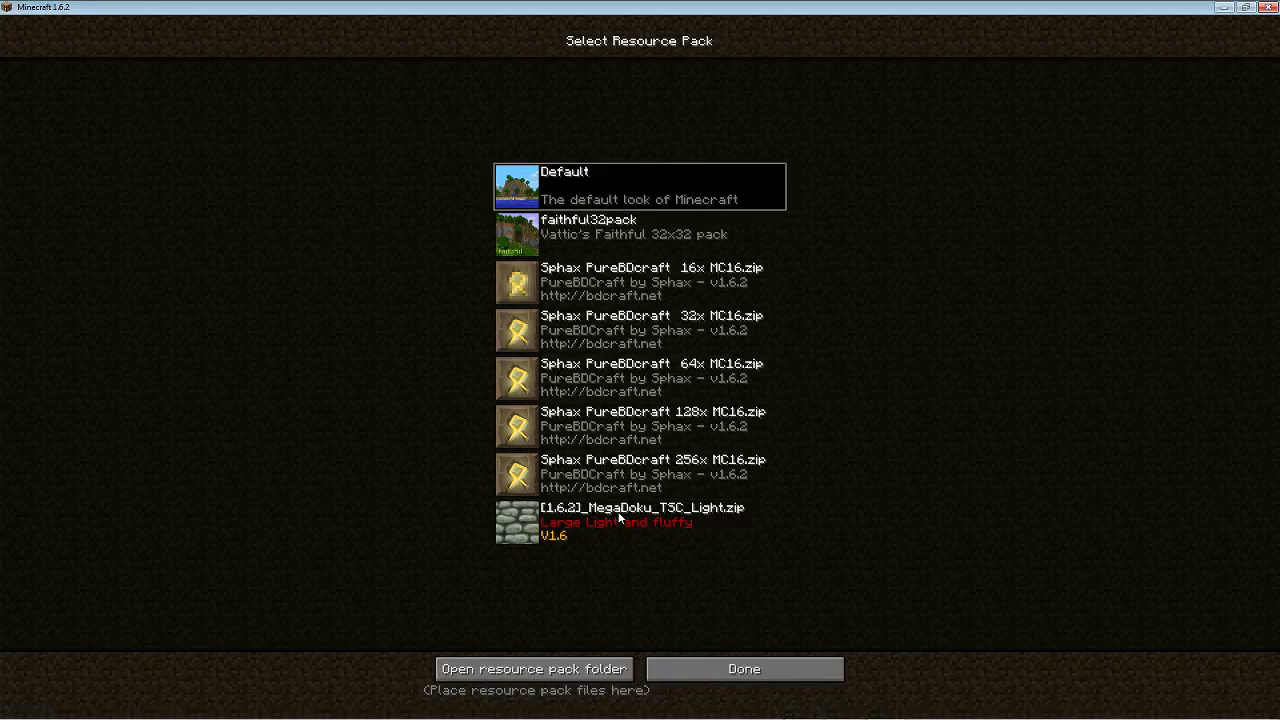
left_click(756, 666)
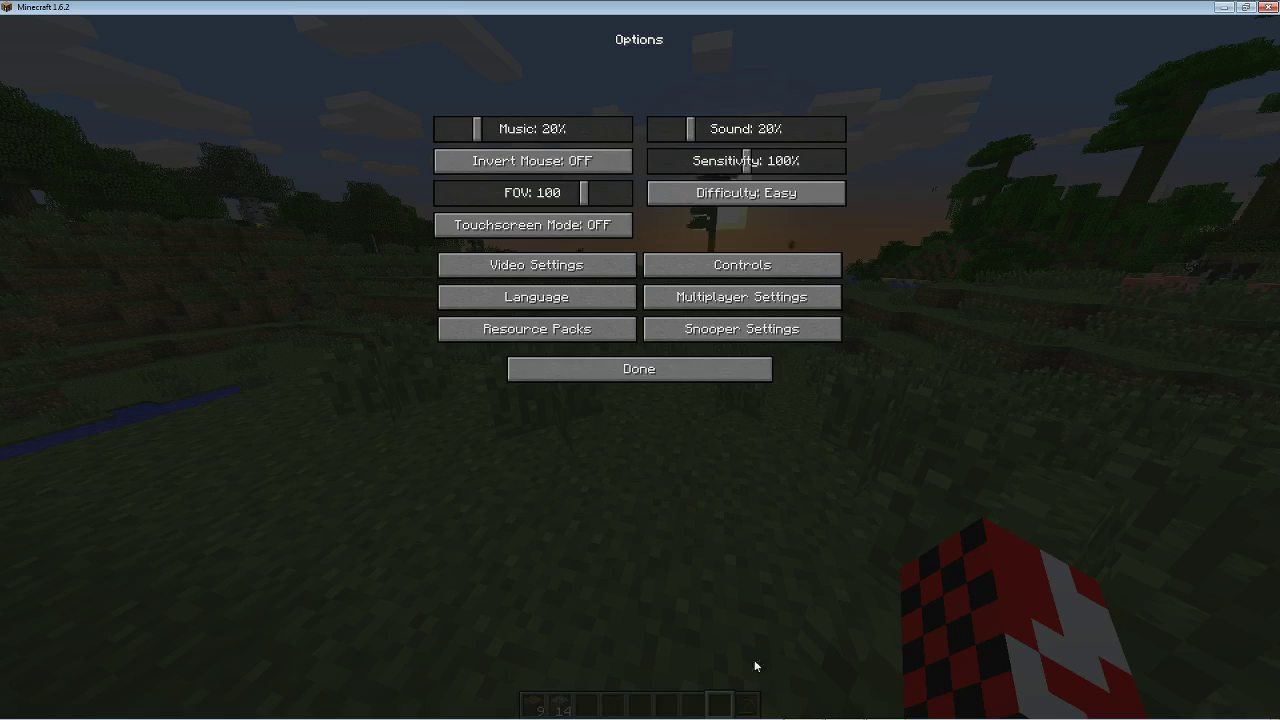
left_click(625, 370)
left_click(632, 210)
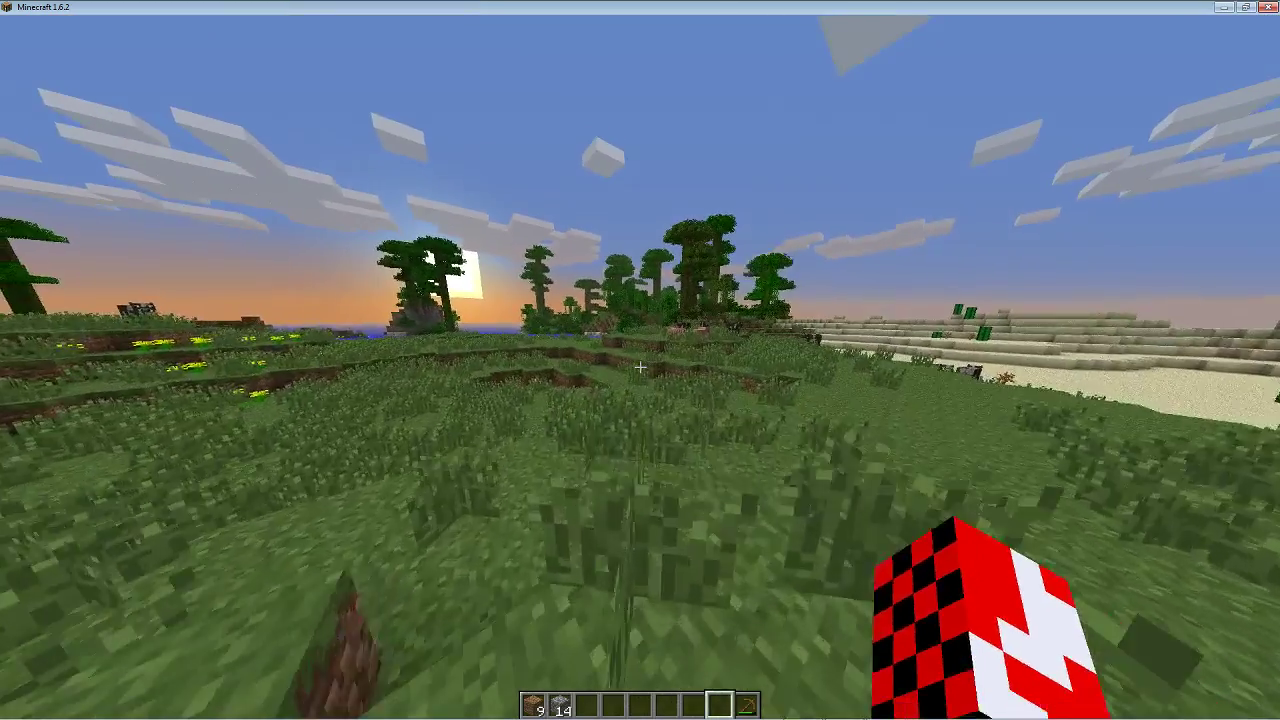
key("w")
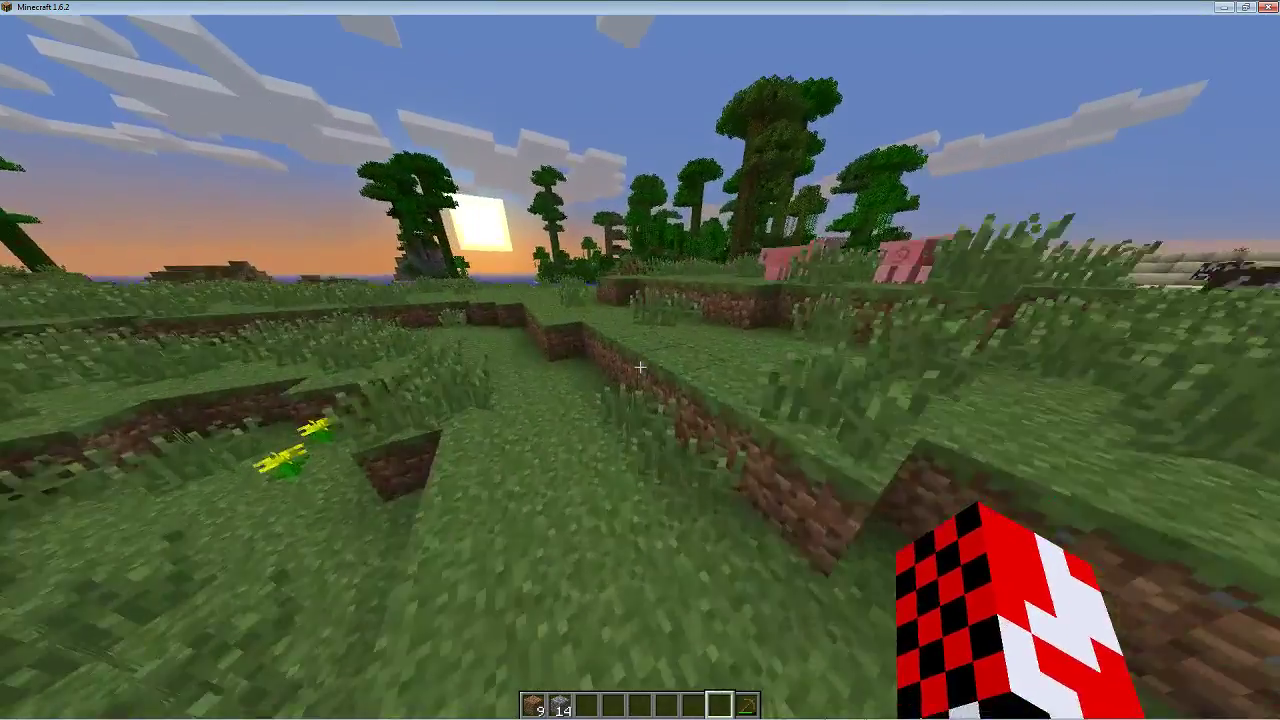
Change Video Settings graphics from Fancy to Fast and return to the game.
key("Escape")
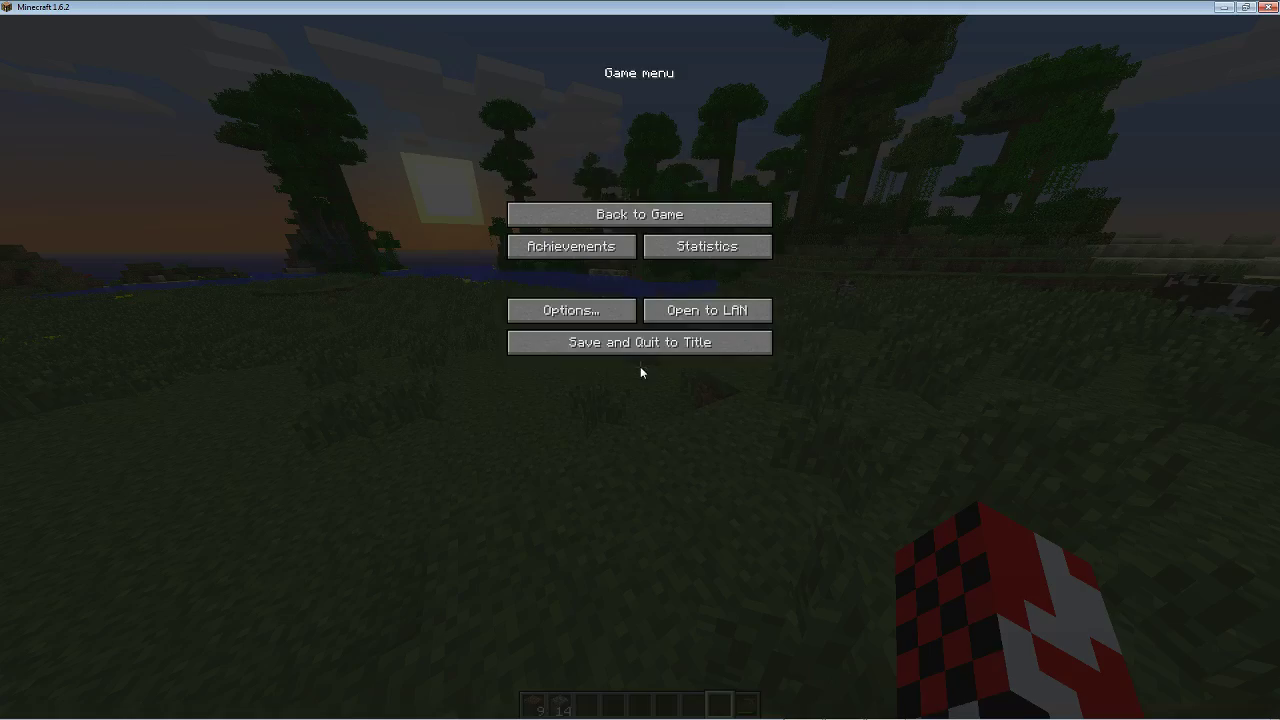
left_click(615, 321)
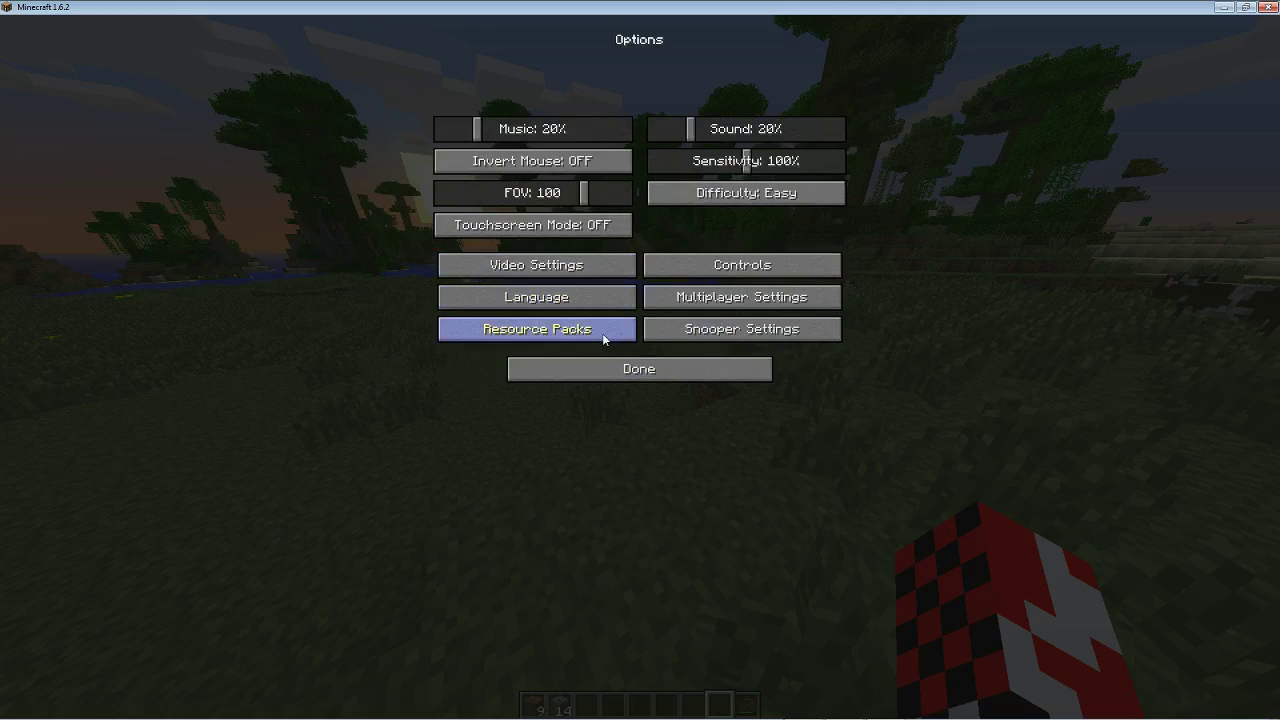
left_click(638, 373)
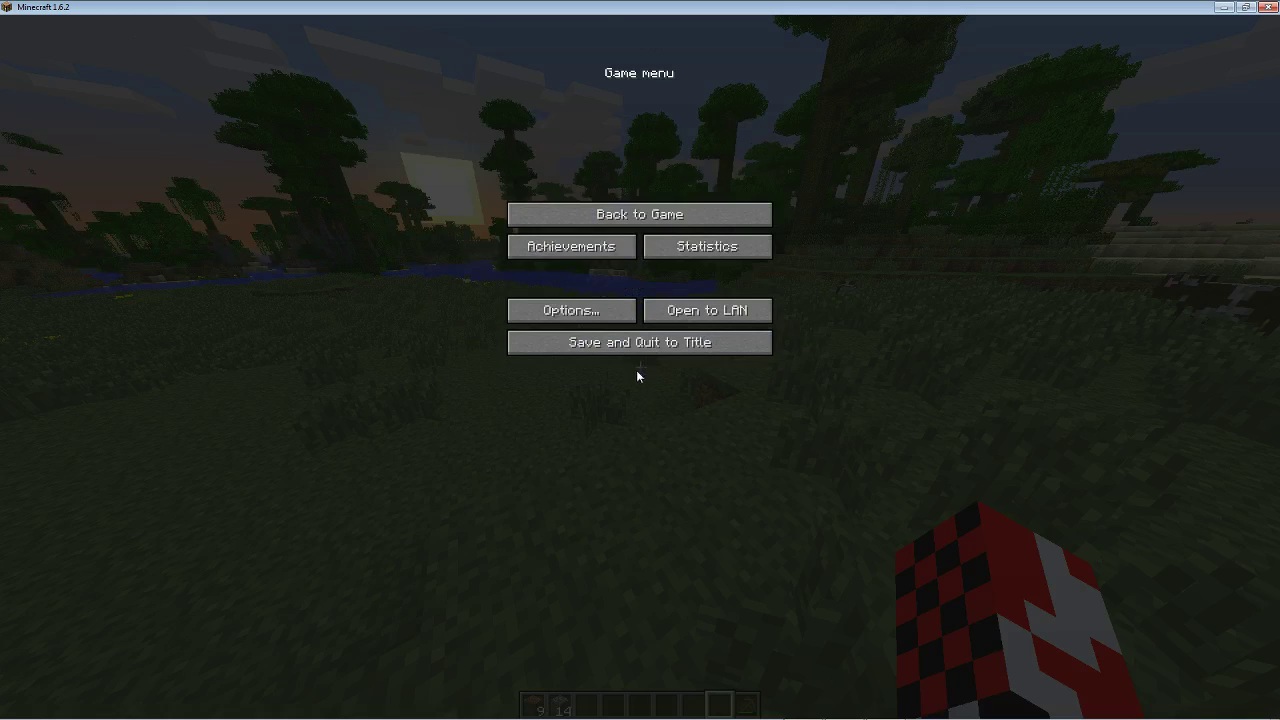
left_click(596, 318)
left_click(586, 262)
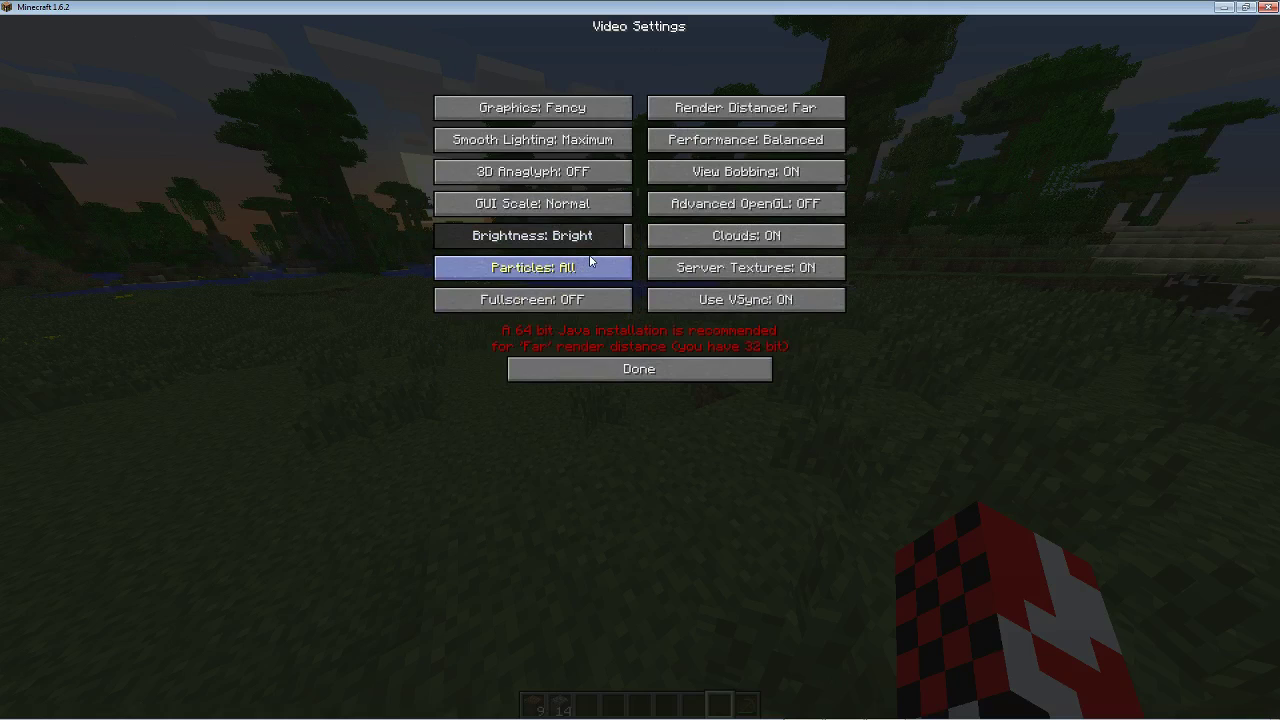
left_click(592, 108)
key("Escape")
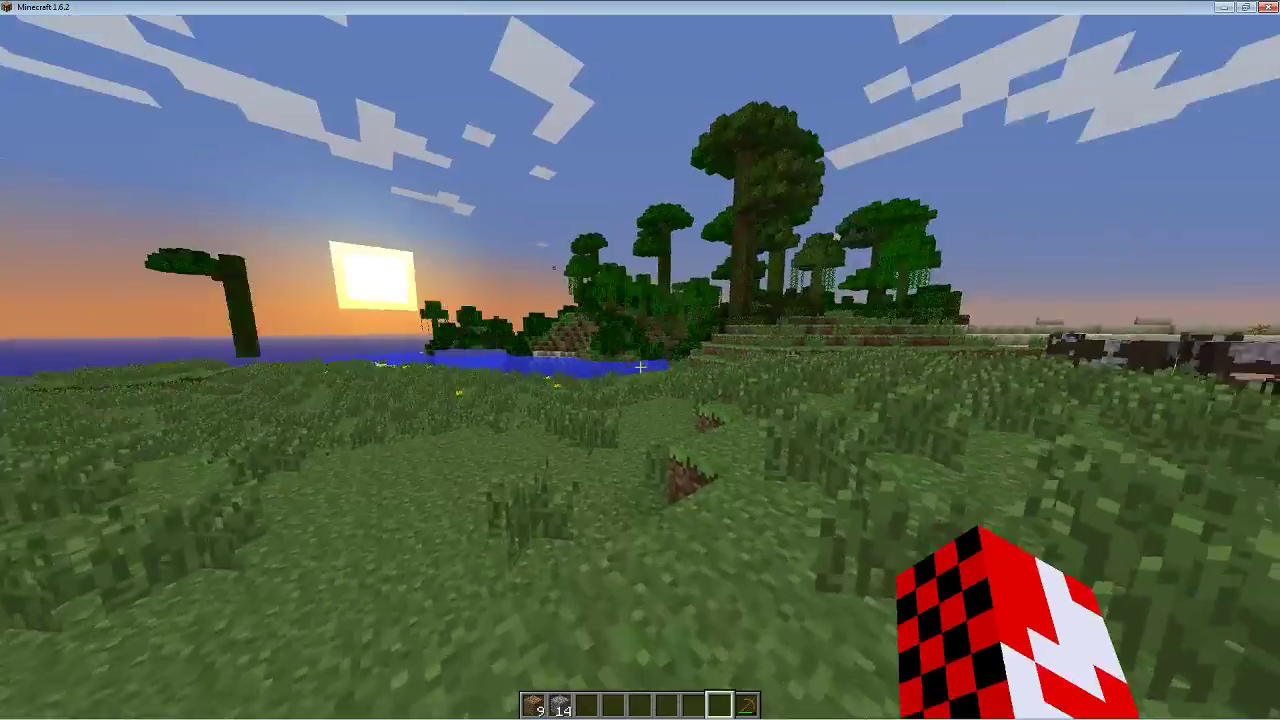
Walk toward the jungle trees, cycle the hotbar, and drop the Wooden Pickaxe.
key("w")
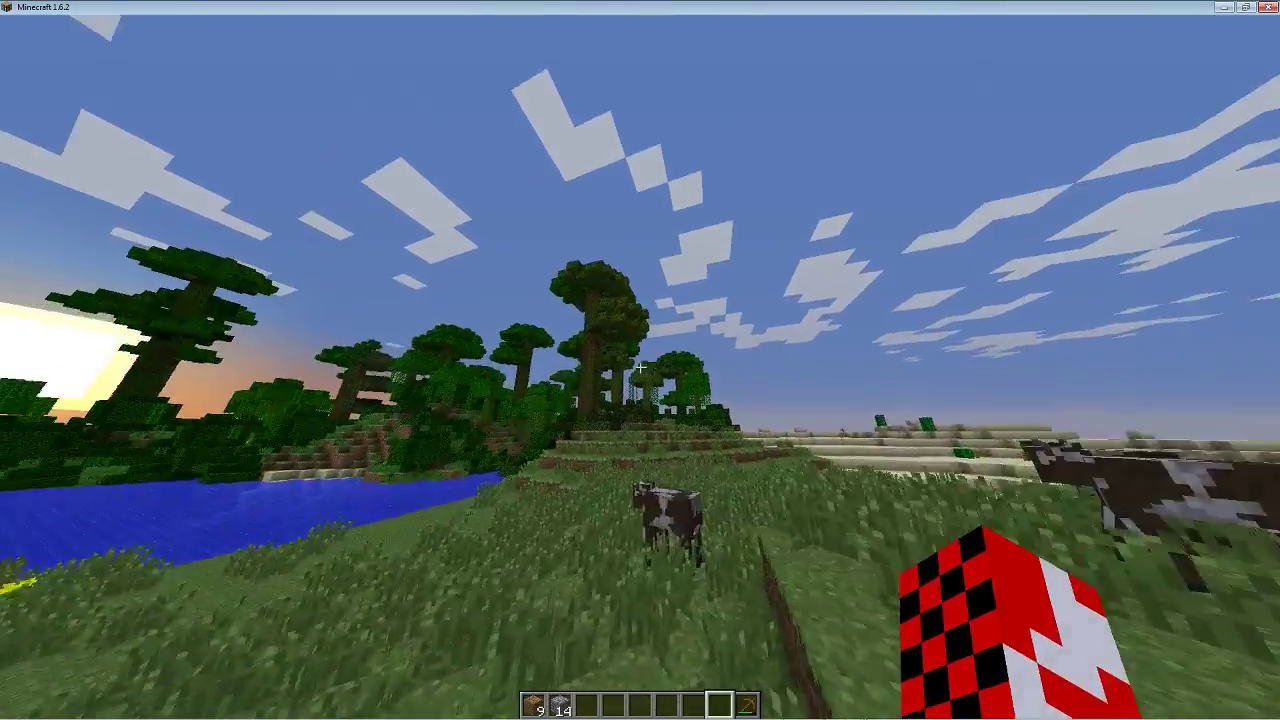
scroll(640, 360, "up", 3)
scroll(640, 367, "down", 4)
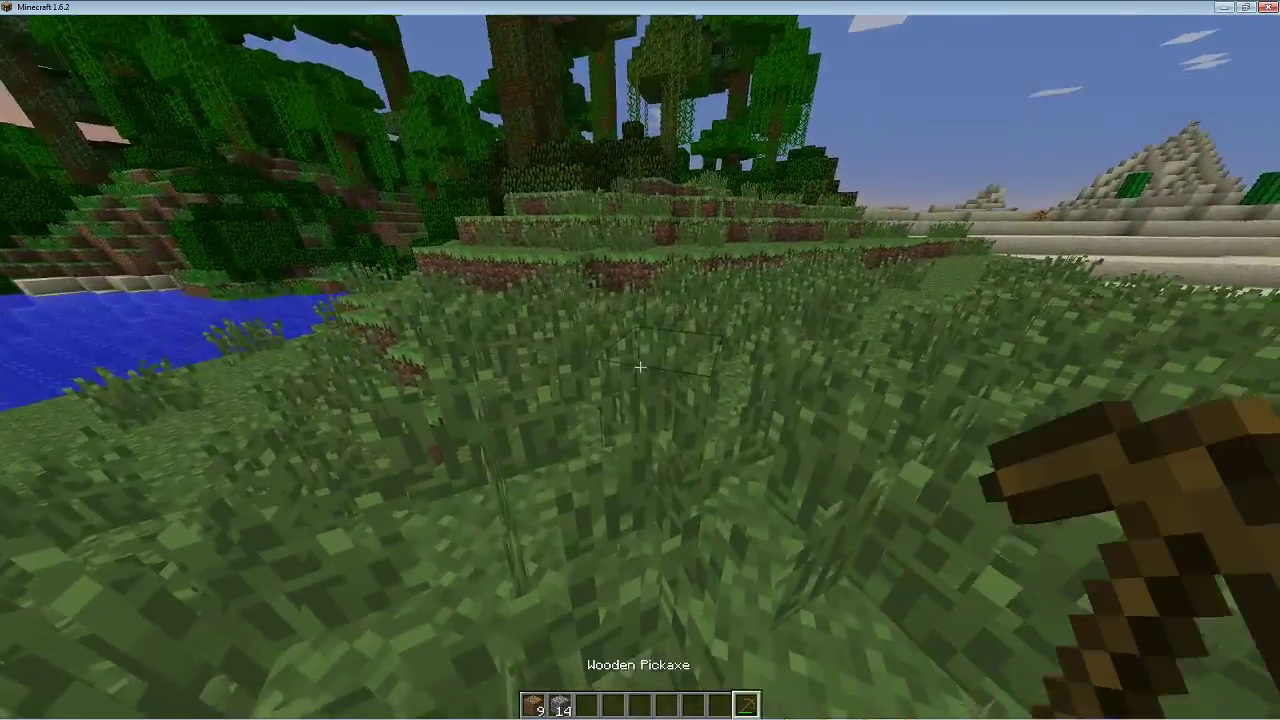
key("q")
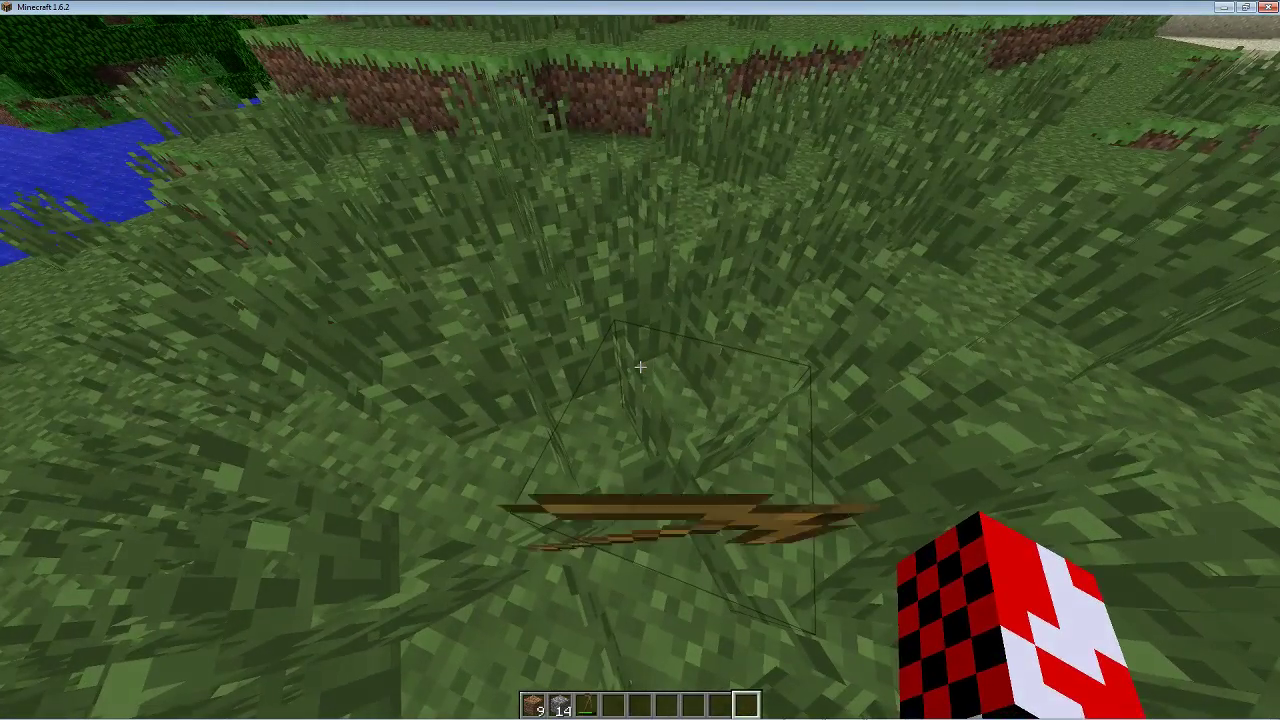
scroll(640, 367, "down", 1)
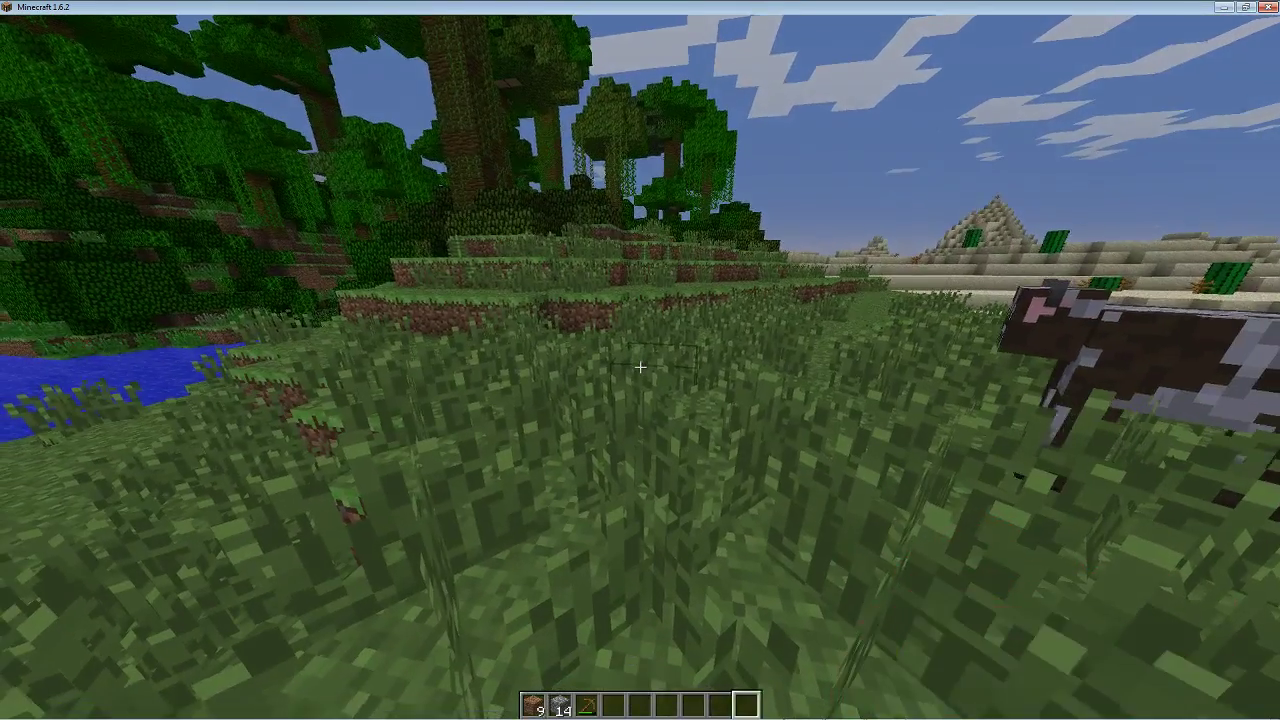
Revisit Video Settings with Smooth Lighting Off and go back to playing.
key("Escape")
left_click(597, 312)
left_click(575, 266)
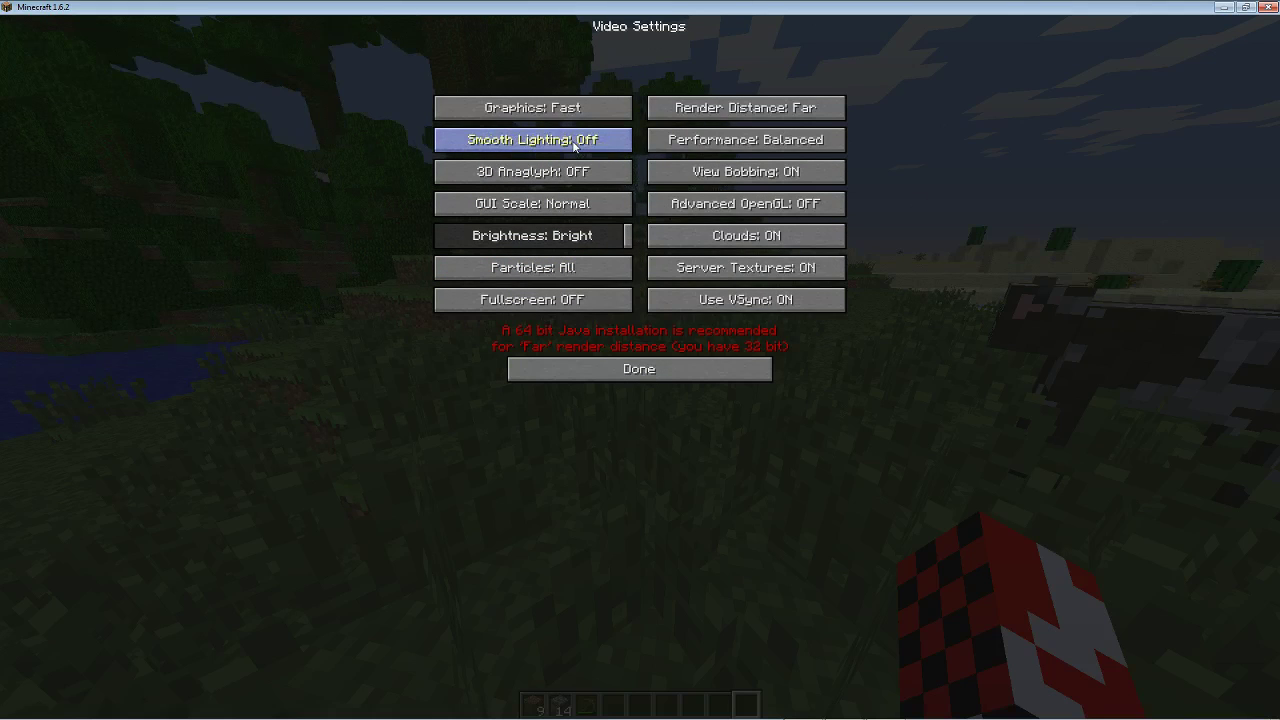
key("Escape")
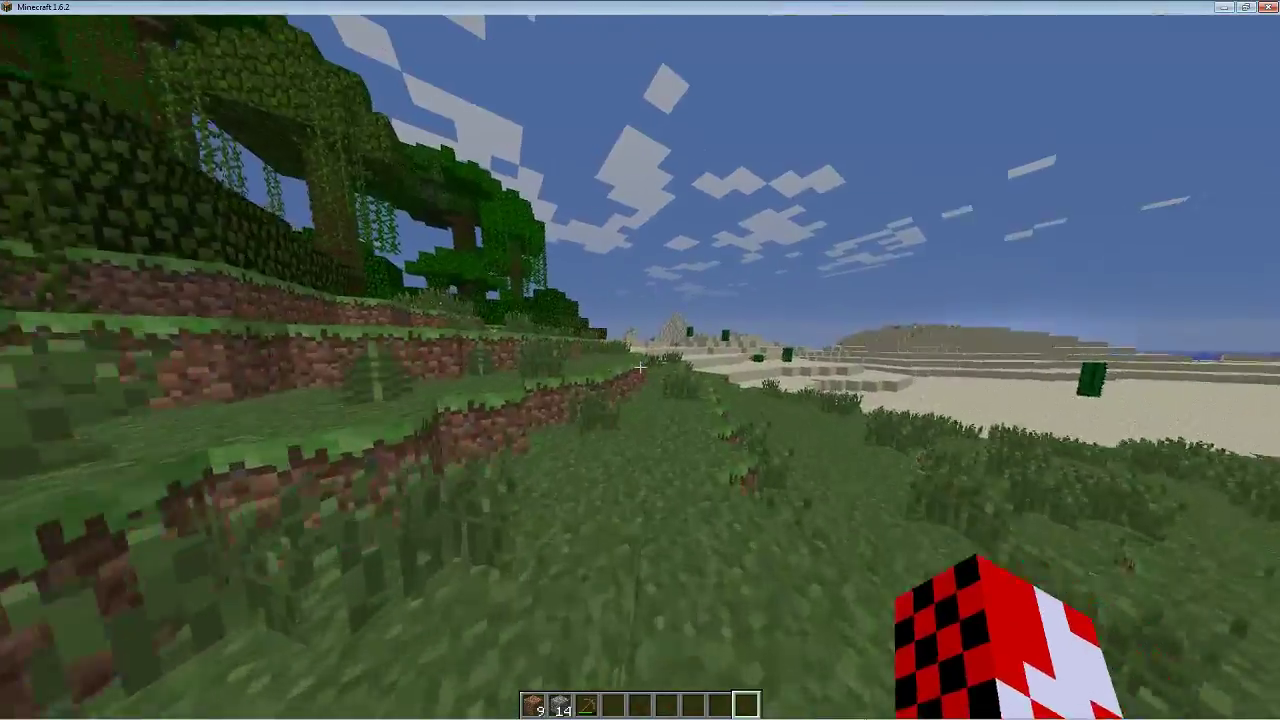
Walk through the jungle past the beach and pond, drop down the shaft into the dark cave, and hit a block.
key("w")
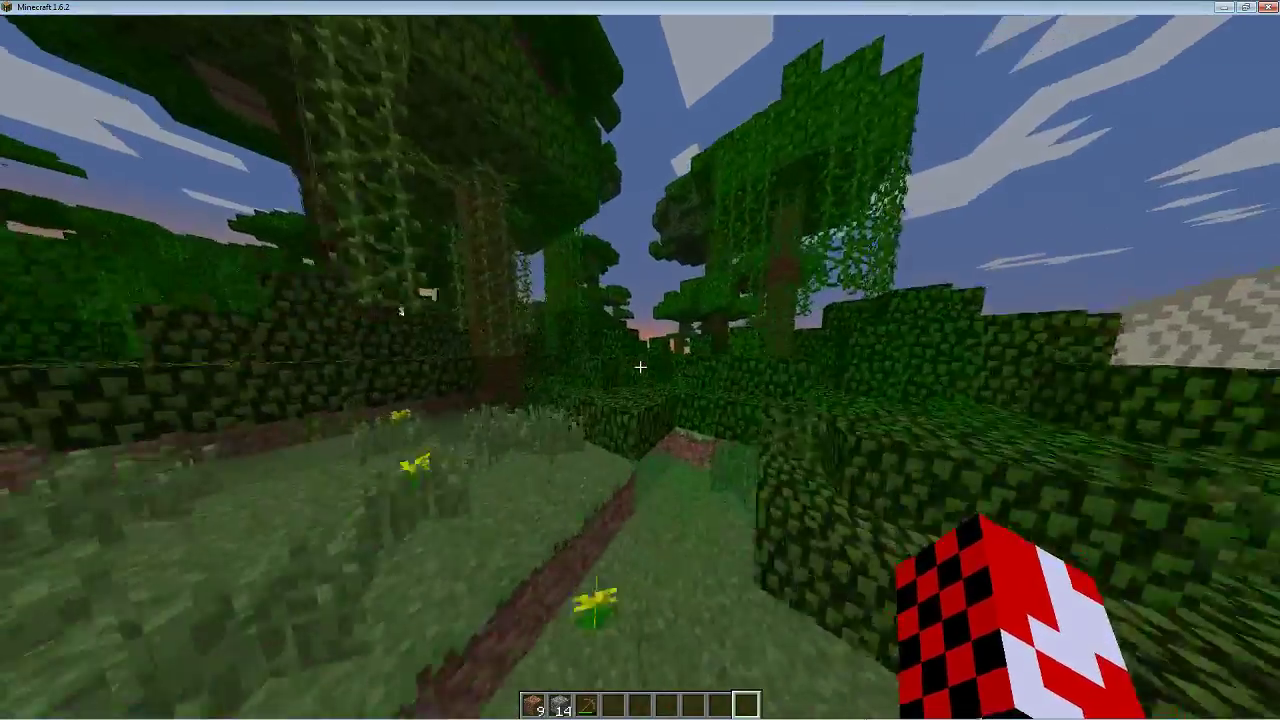
key("w")
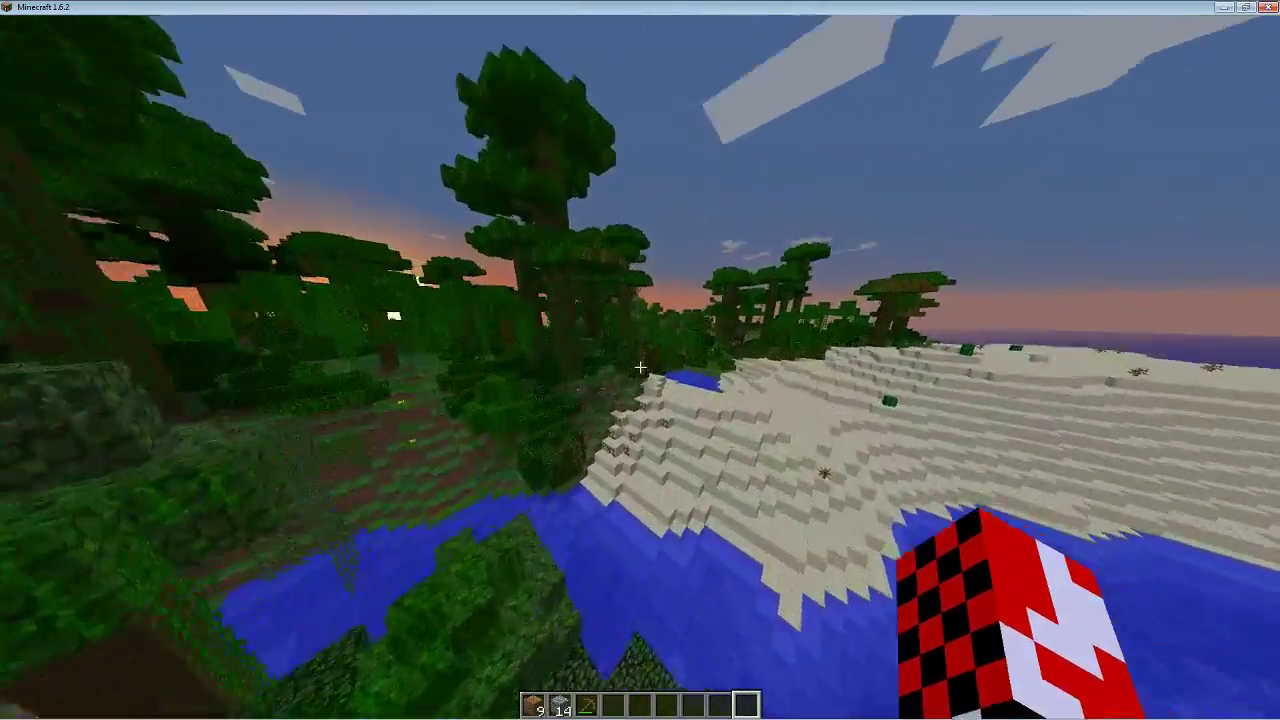
key("w")
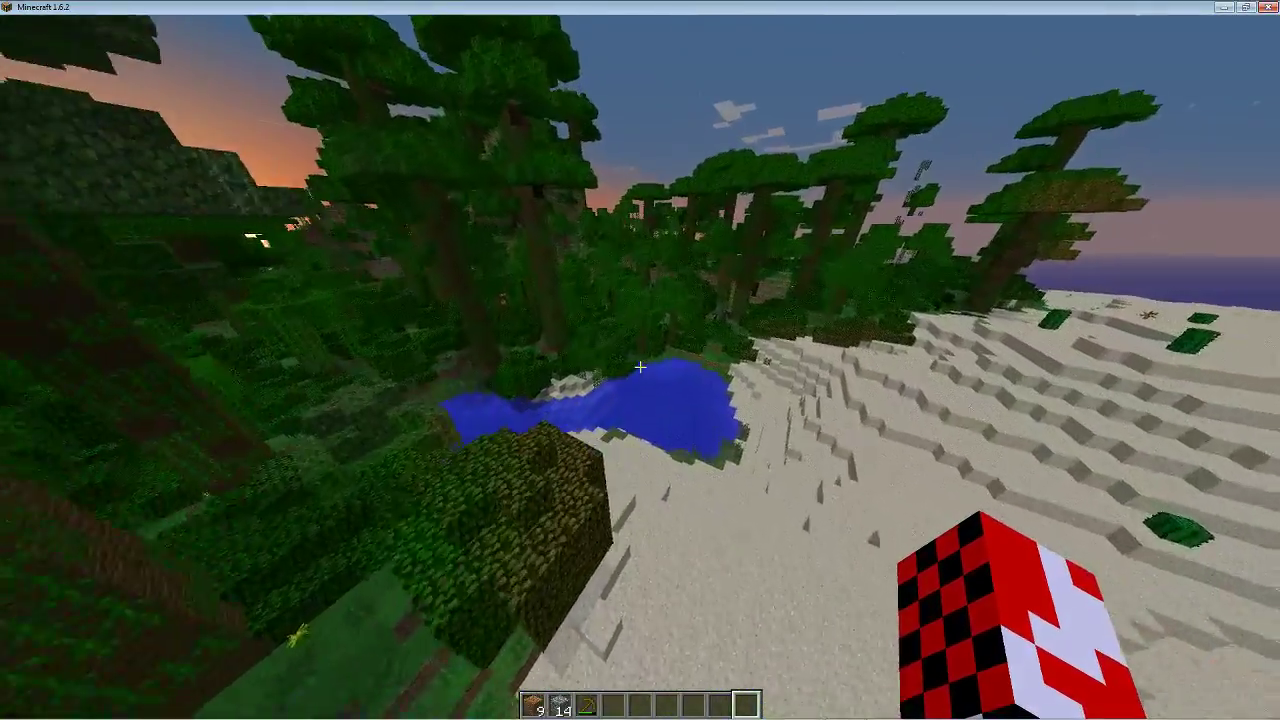
key("w")
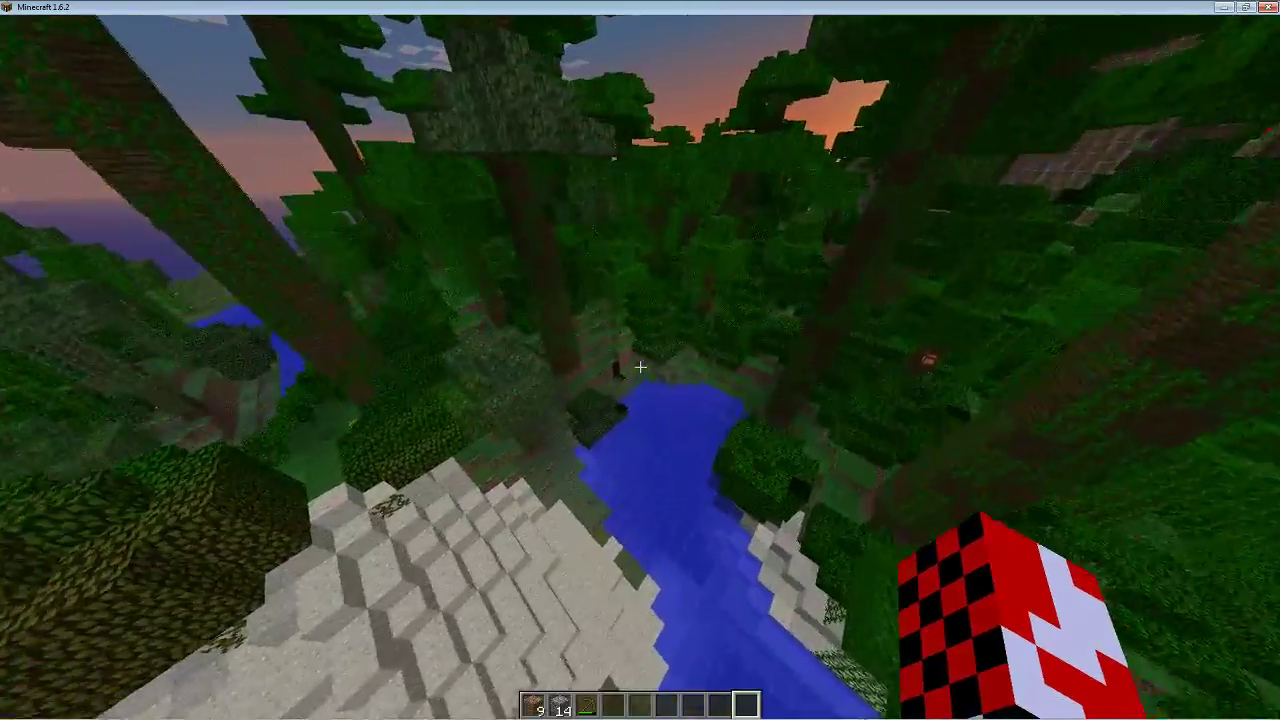
key("w")
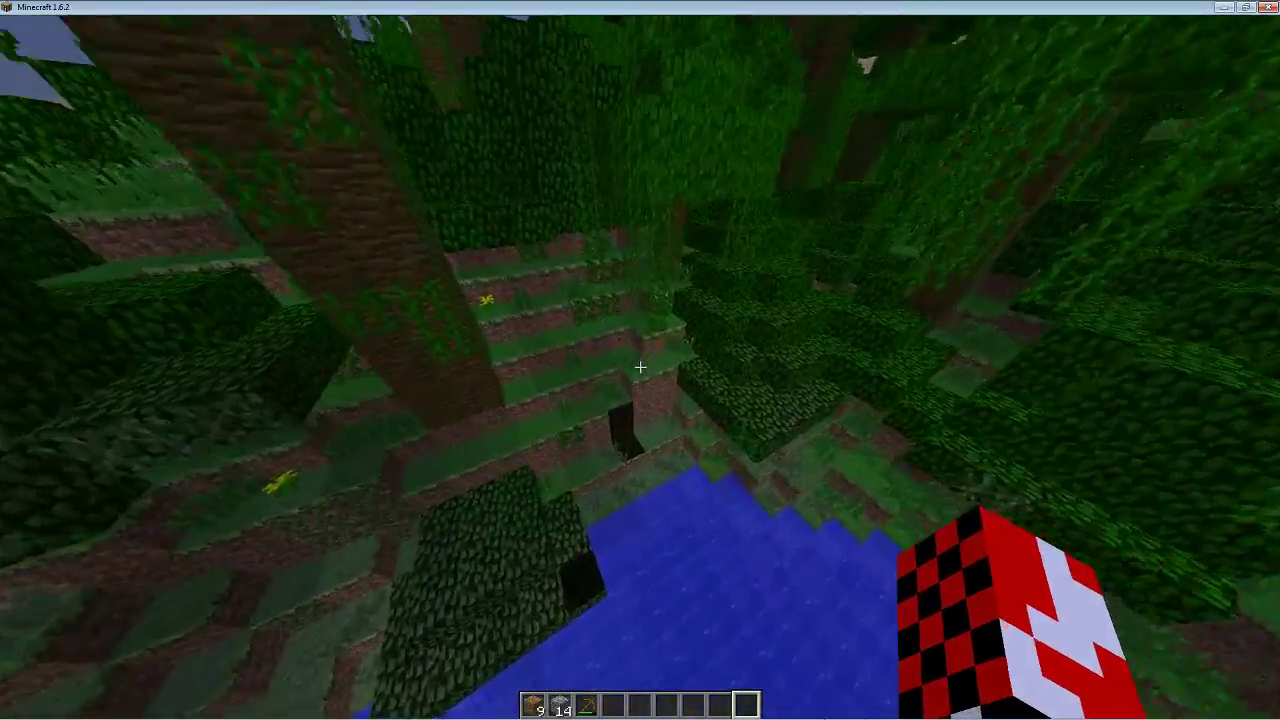
key("w")
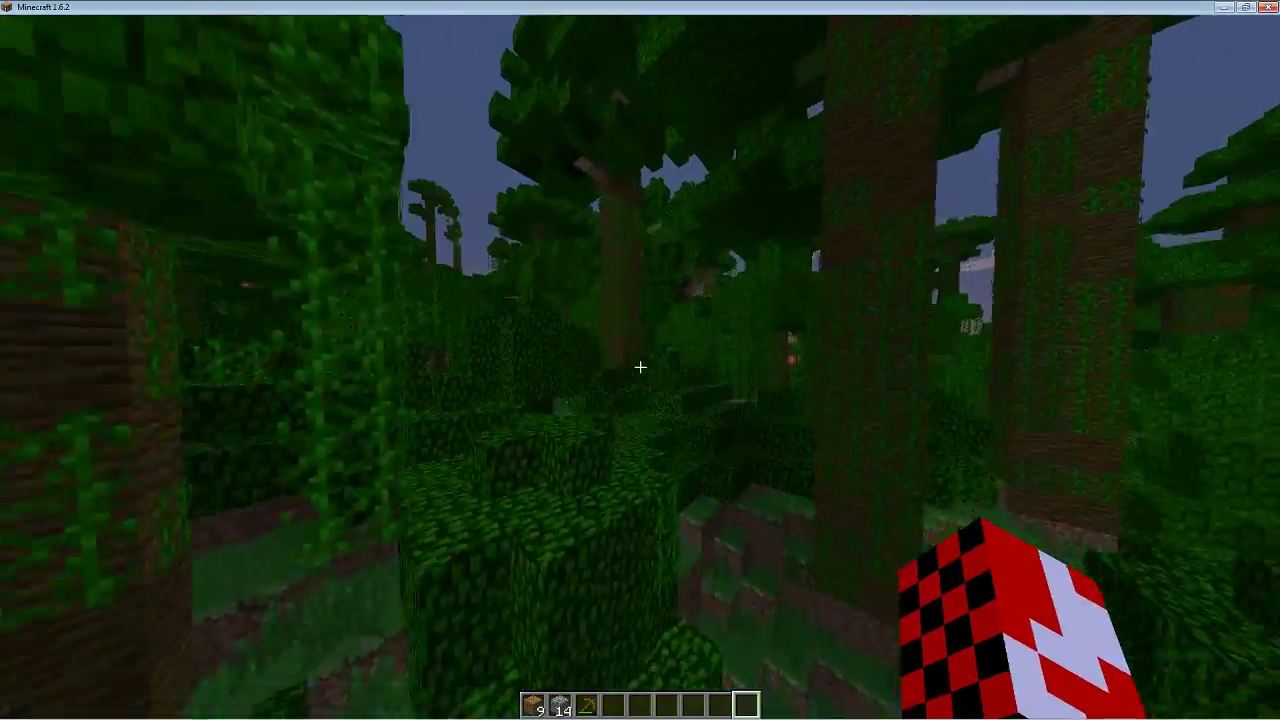
key("w")
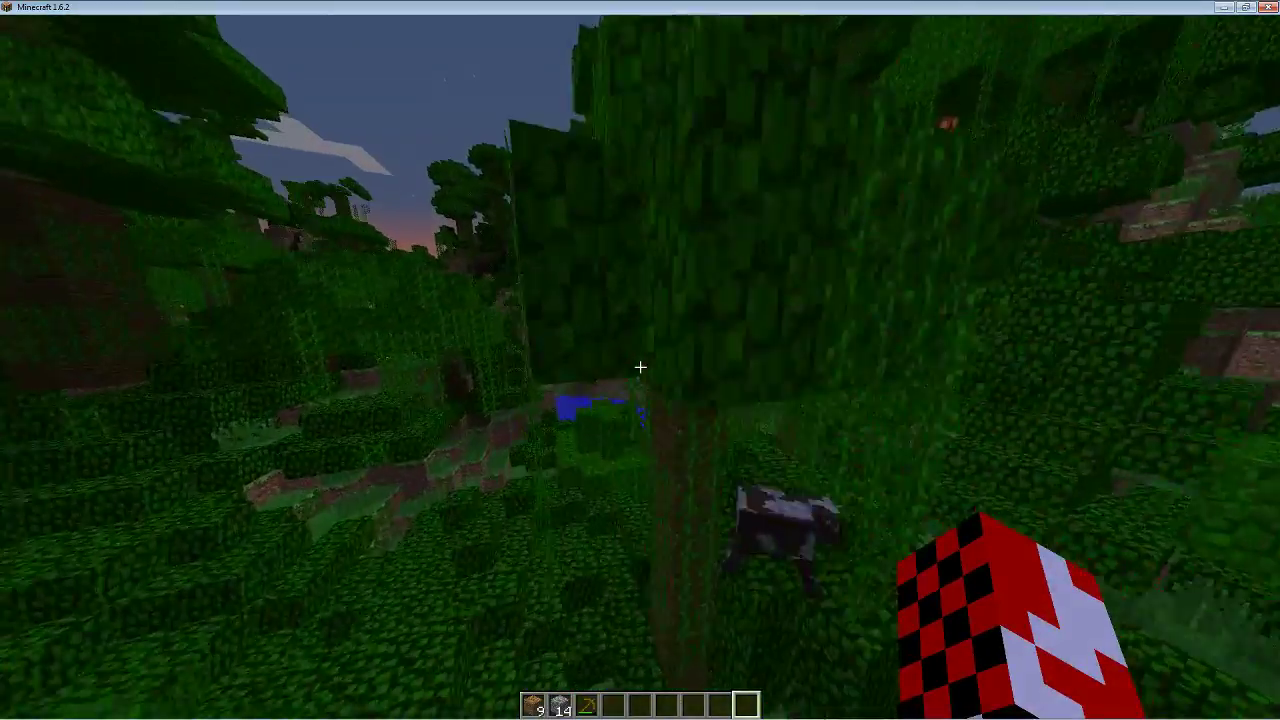
key("w")
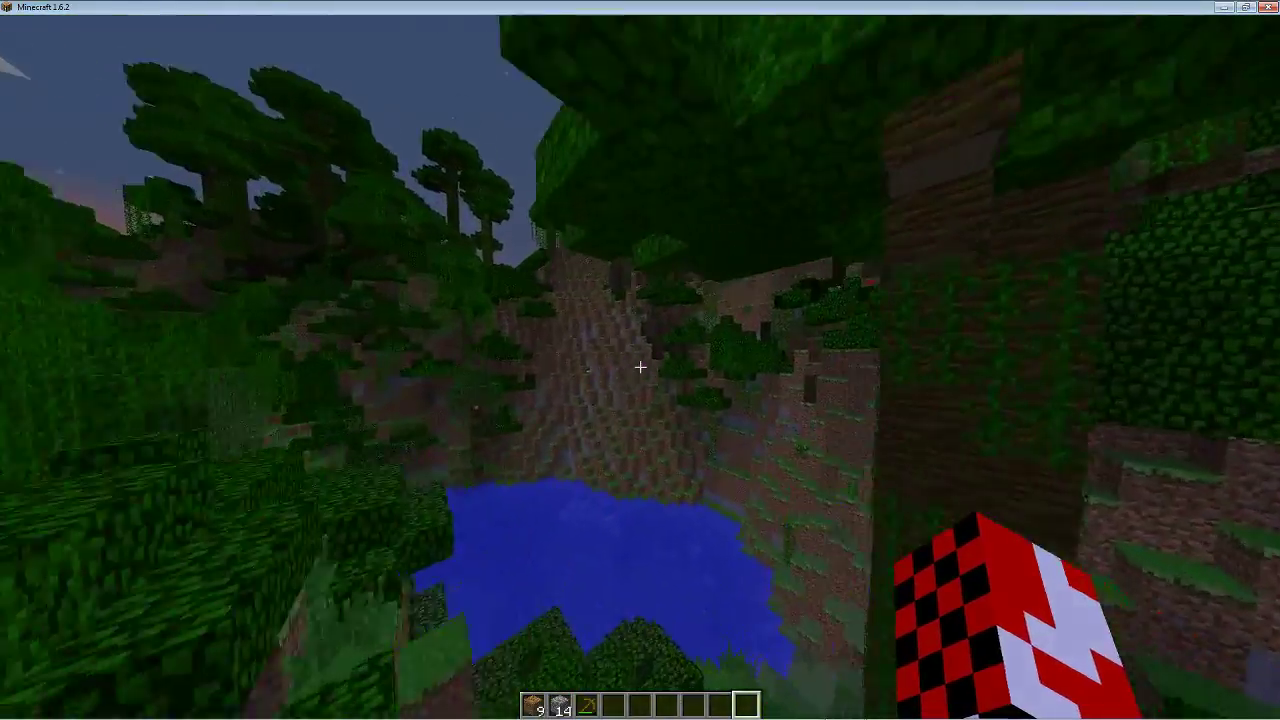
key("w")
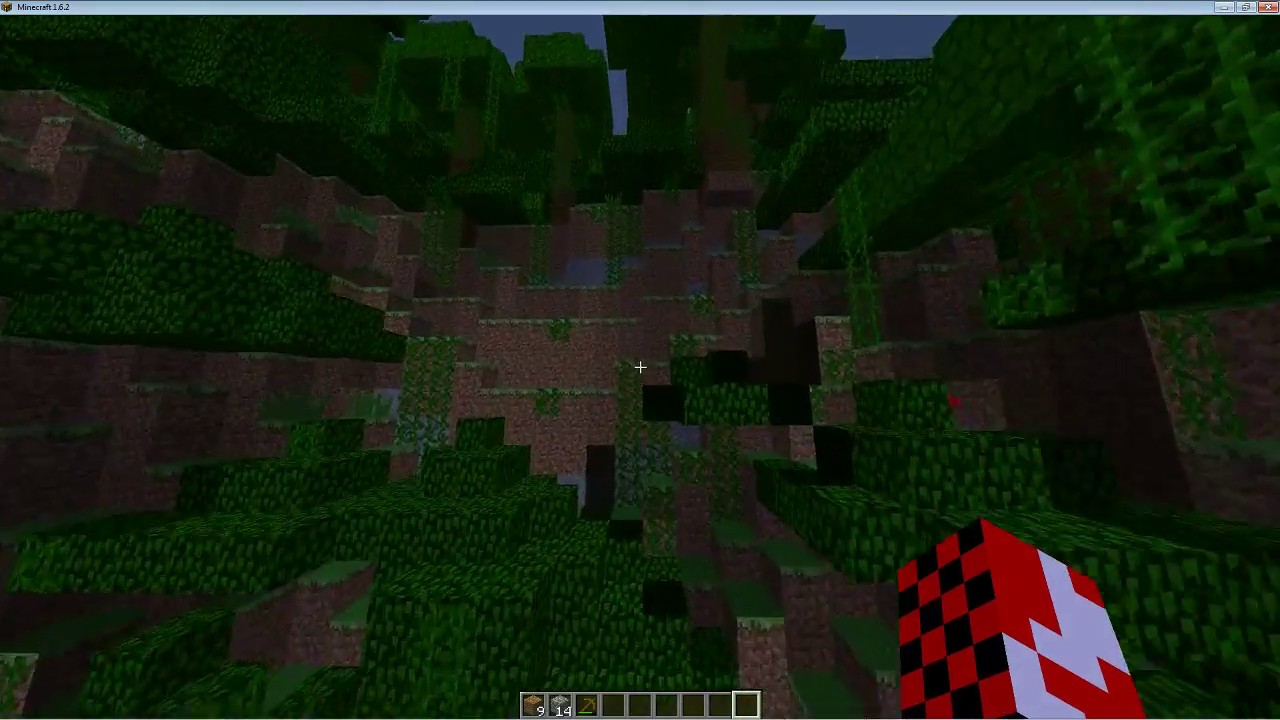
key("w")
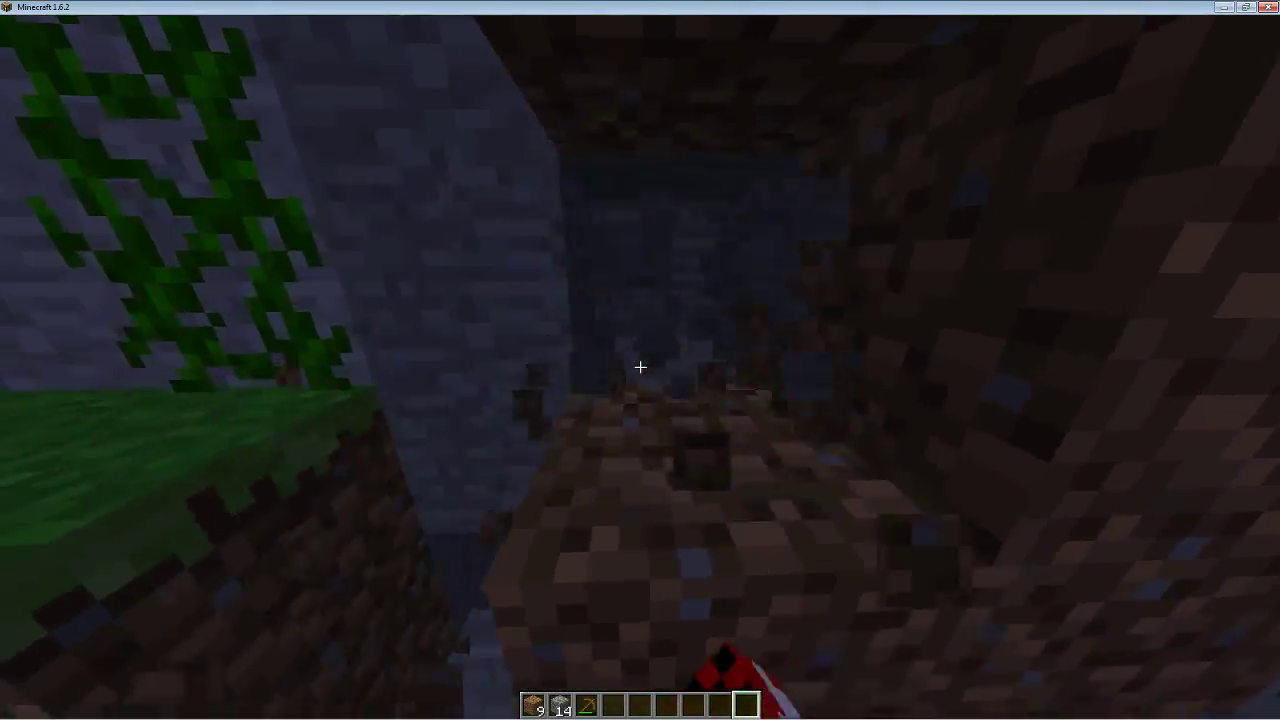
key("w")
left_click(640, 367)
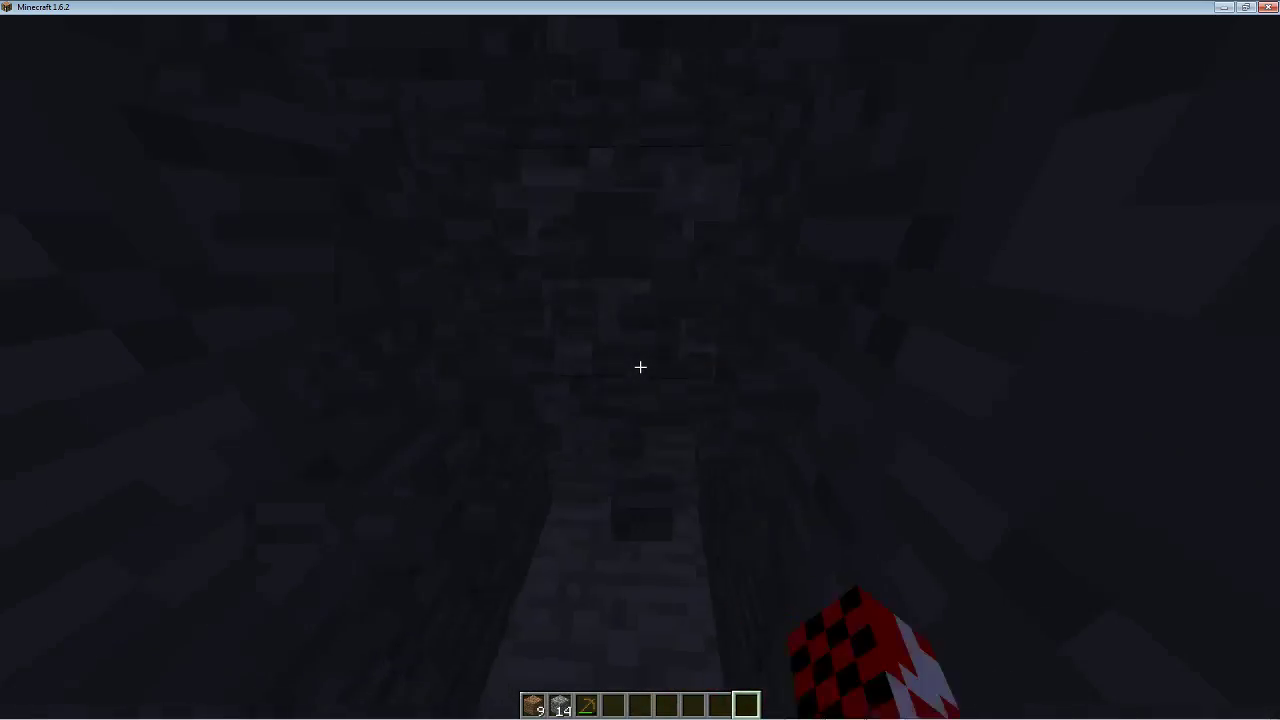
Walk deeper into the dark cave, search the creative inventory for 'torch', and place a torch from hotbar slot 4.
key("w")
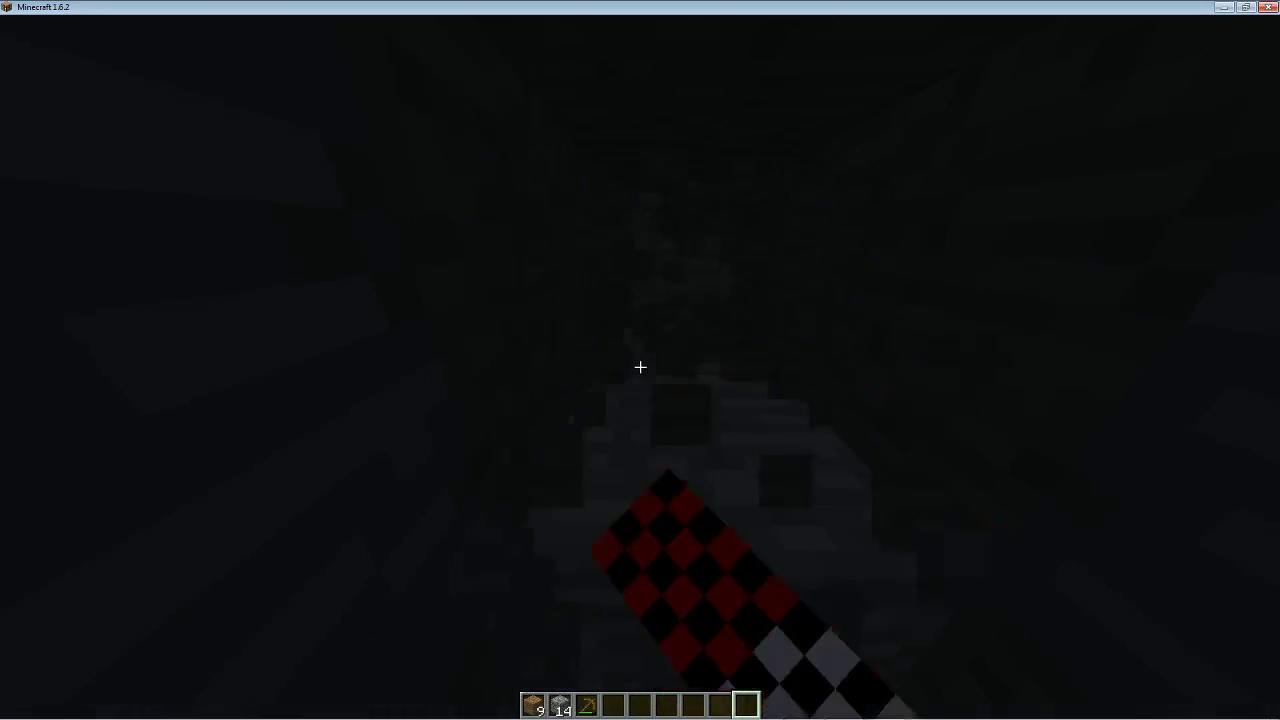
key("w")
key("e")
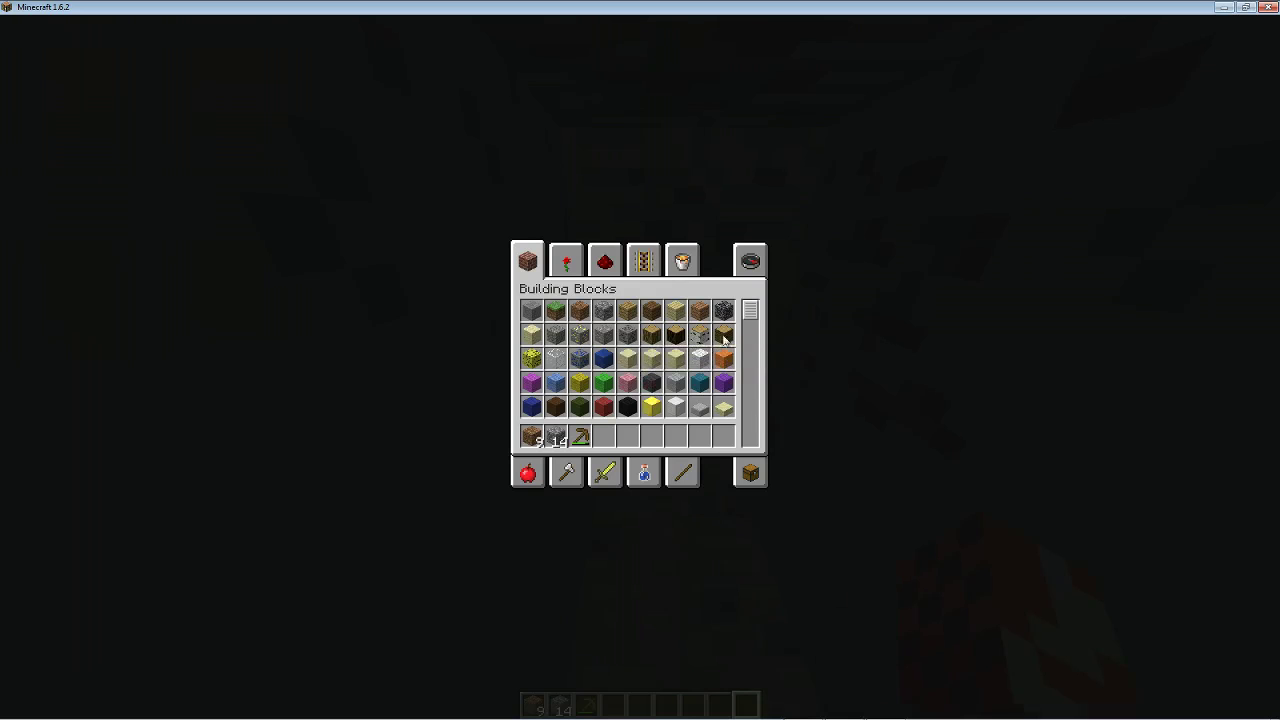
left_click(751, 260)
type("tro")
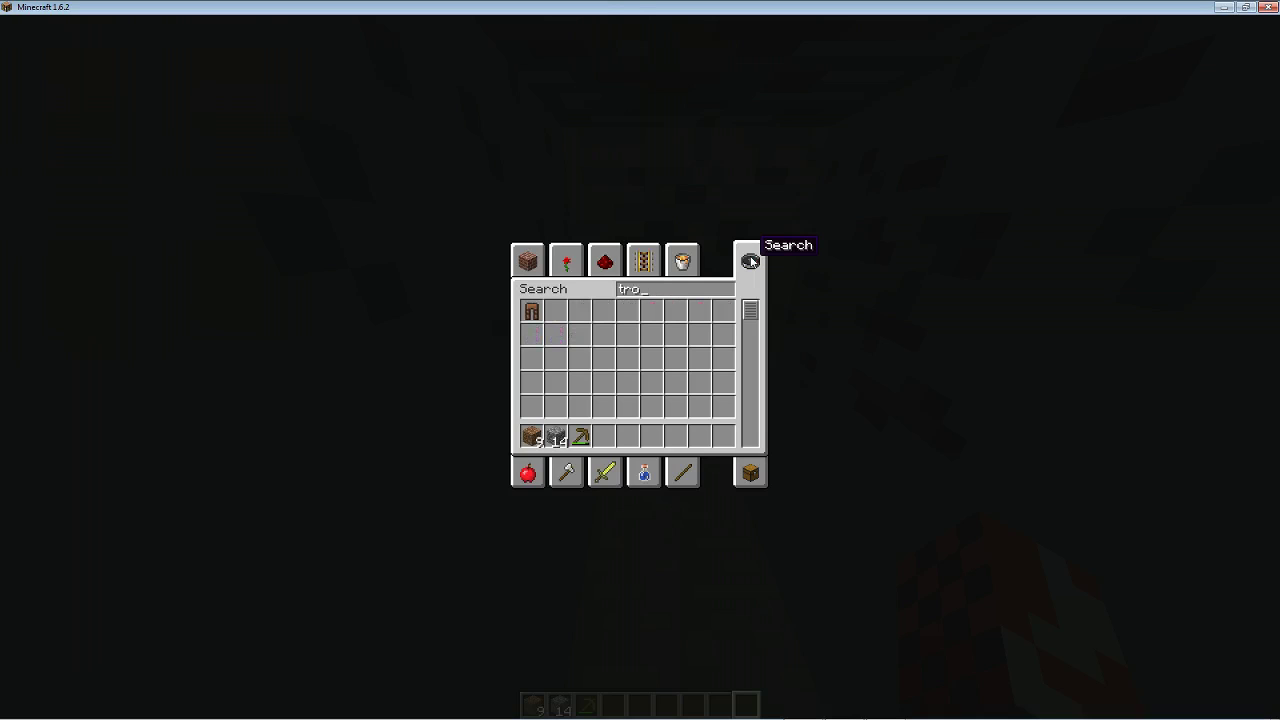
key("BackSpace")
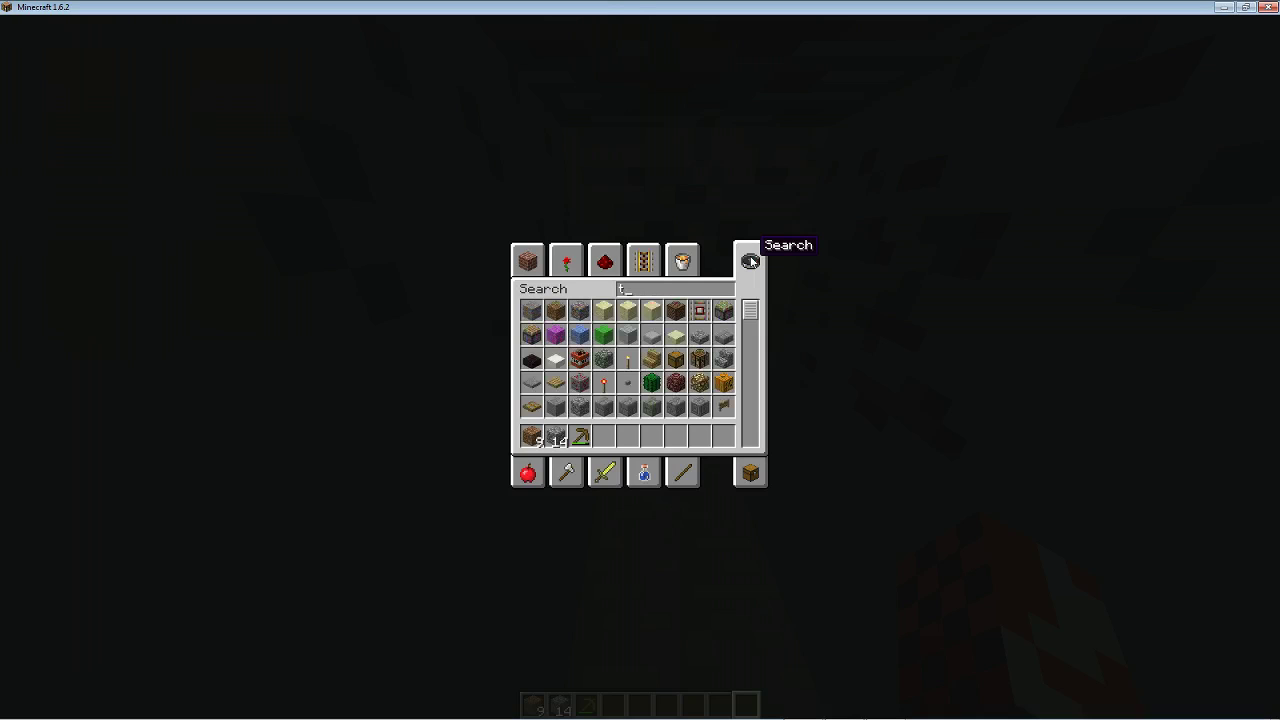
type("orch")
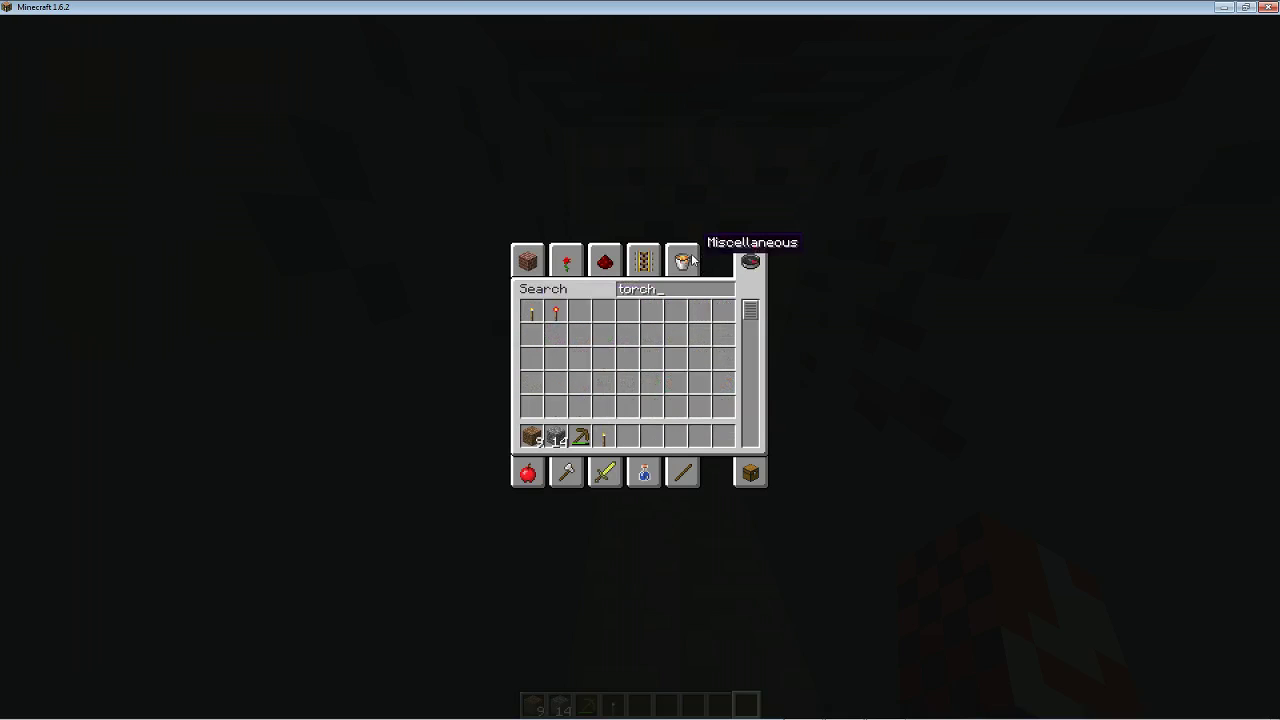
key("Escape")
key("4")
right_click(640, 360)
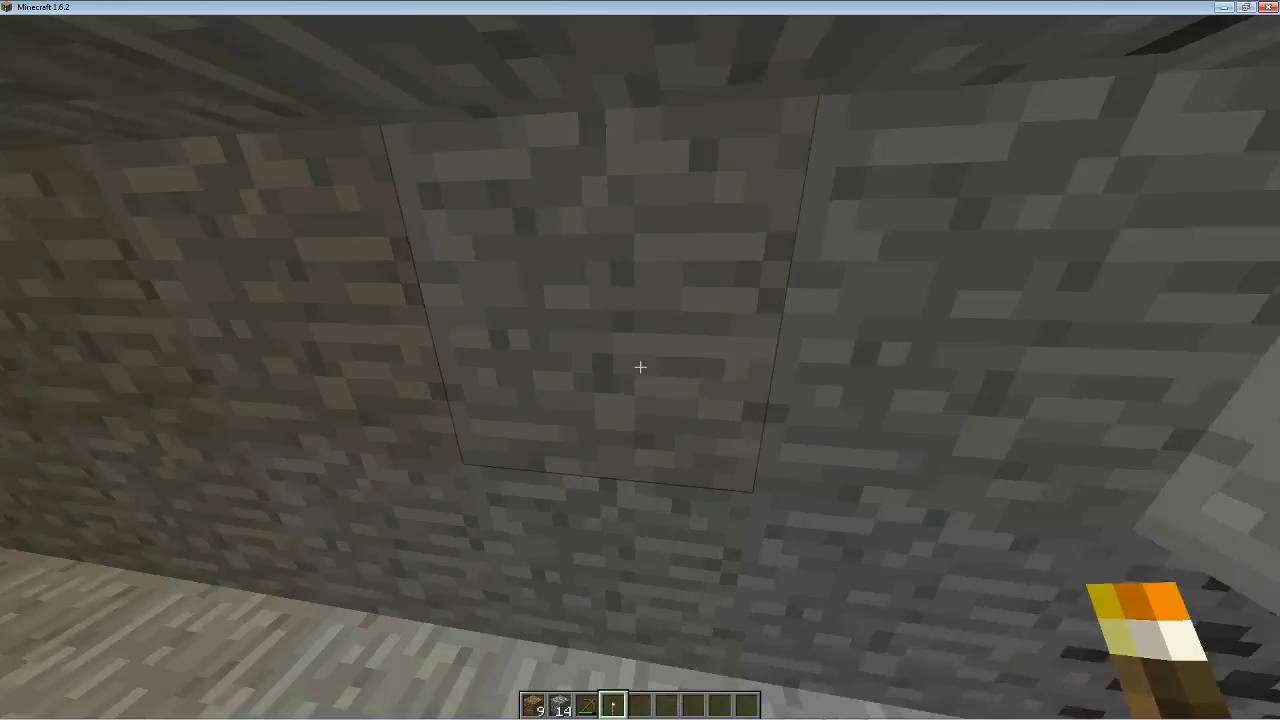
key("F3")
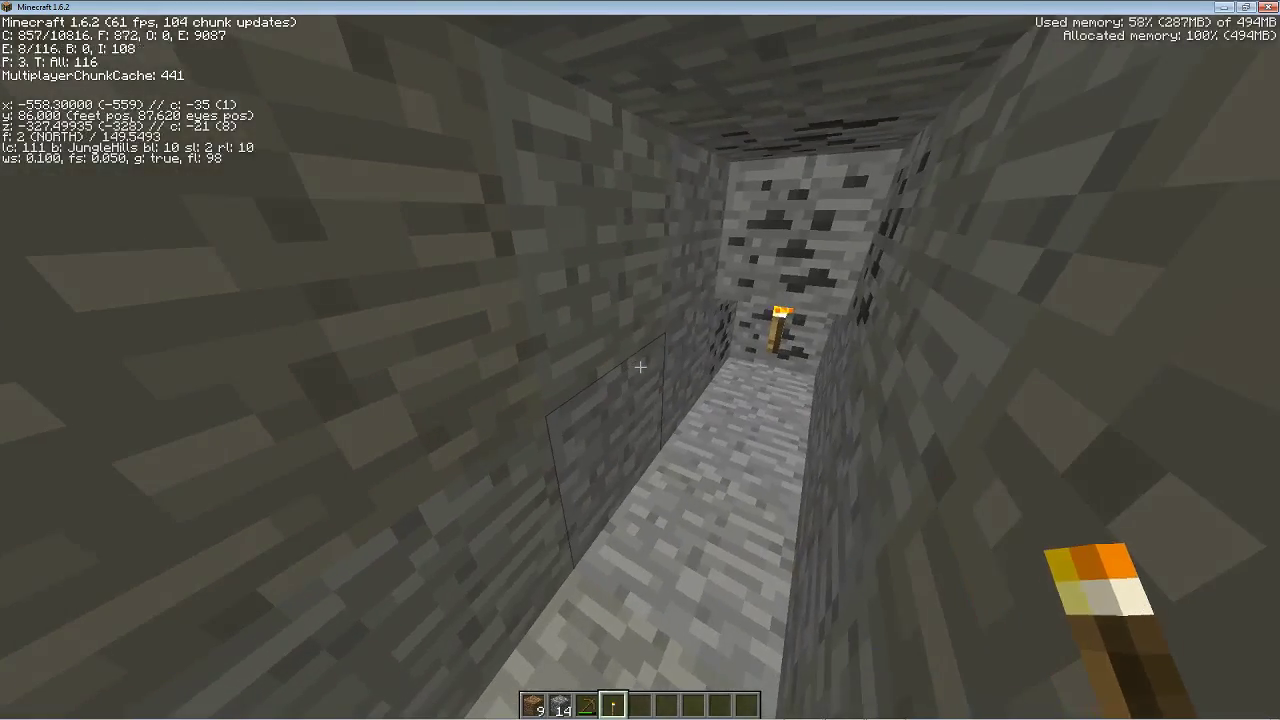
key("F3")
key("Escape")
left_click(586, 316)
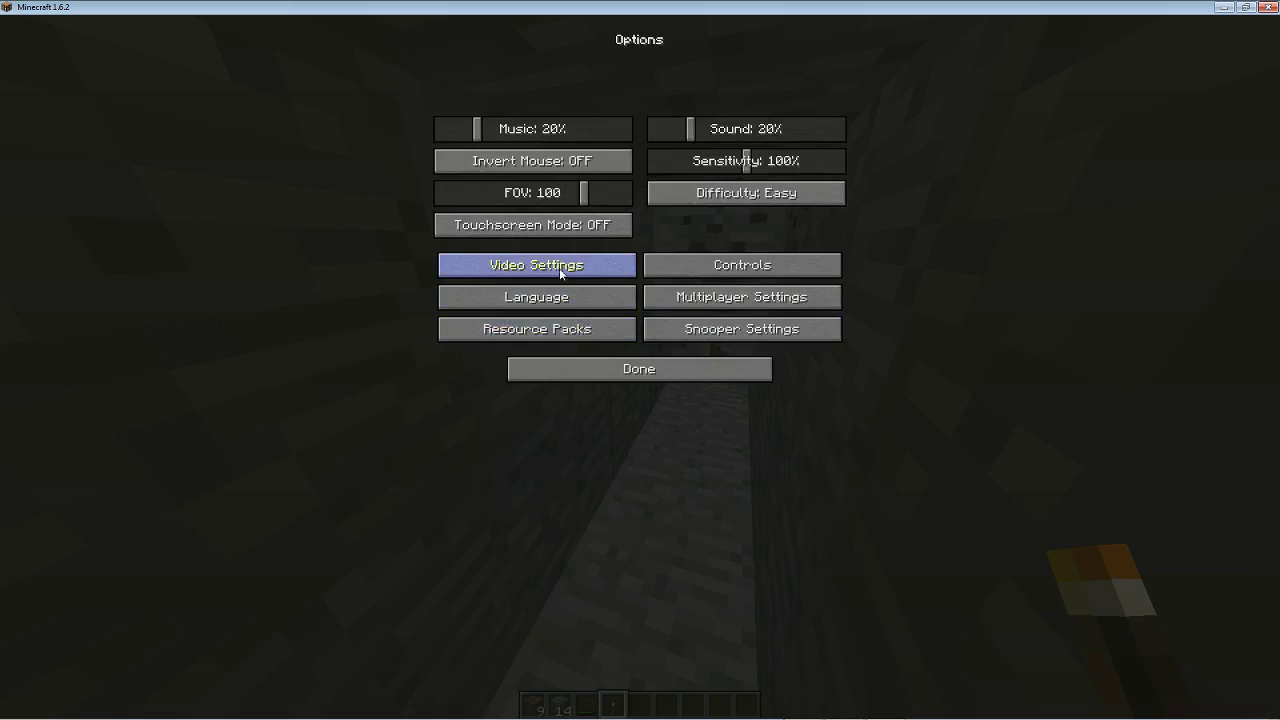
left_click(560, 273)
key("Escape")
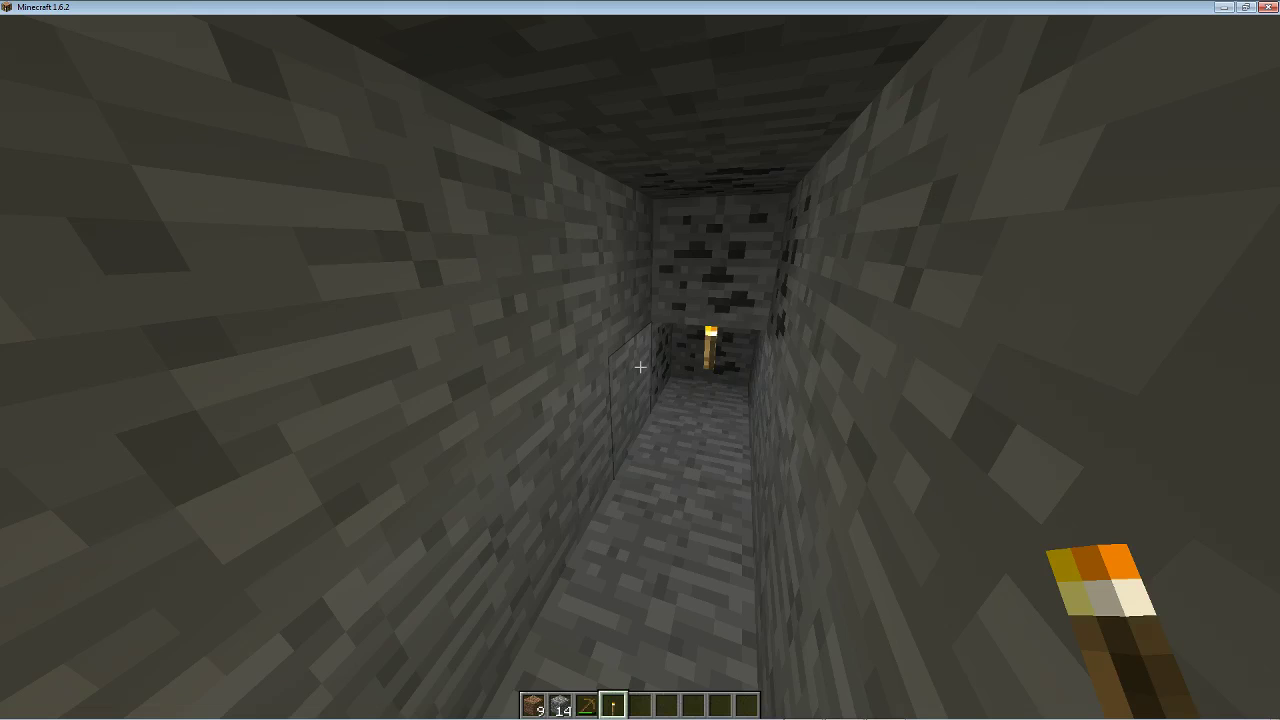
key("Escape")
left_click(583, 308)
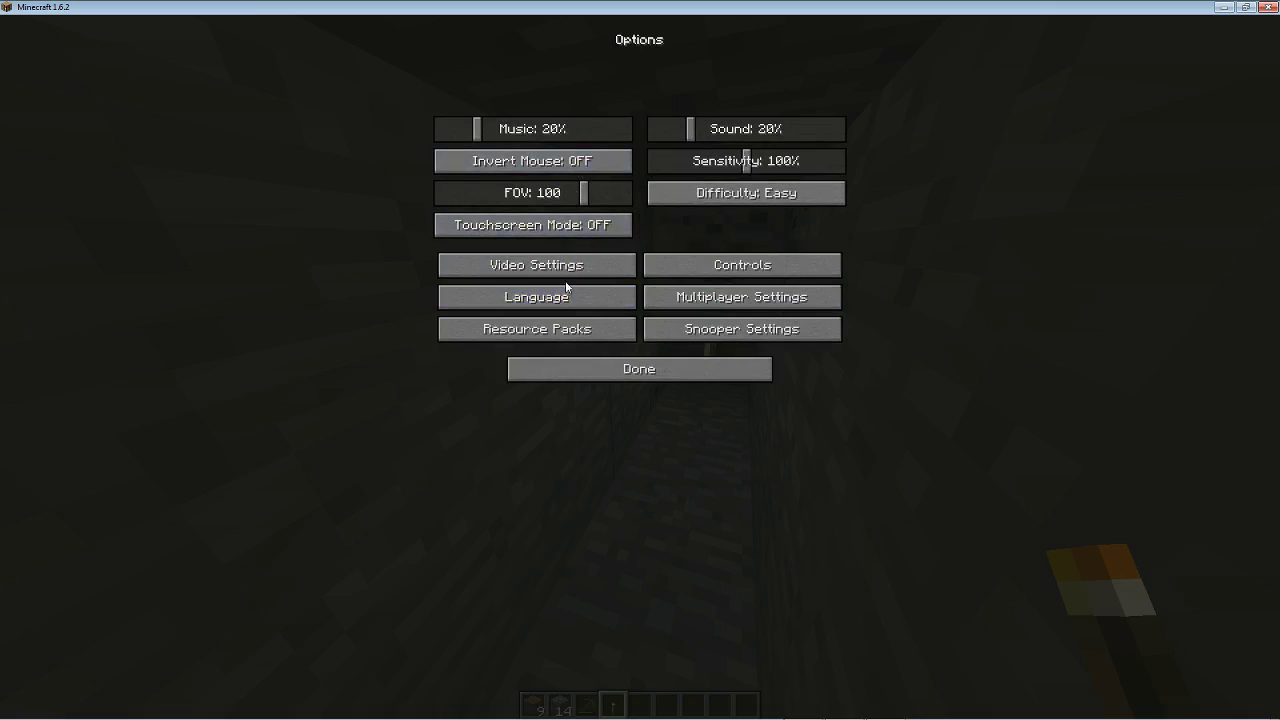
left_click(566, 268)
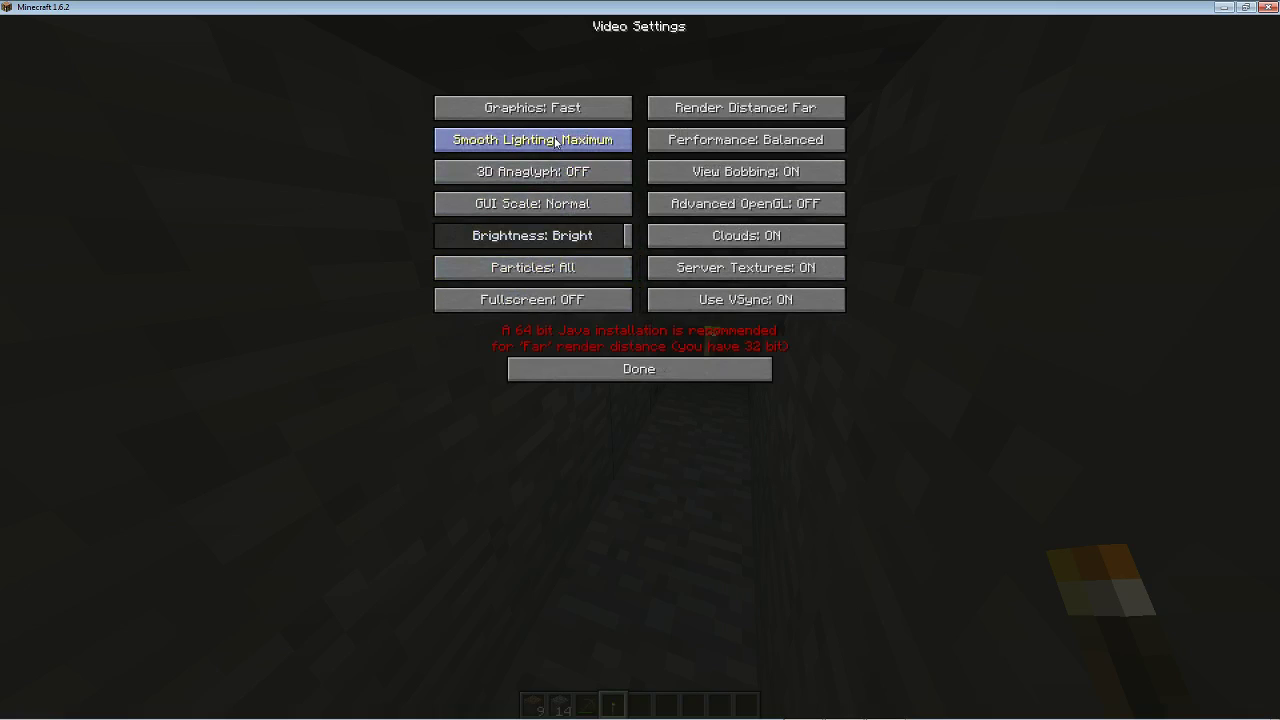
key("Escape")
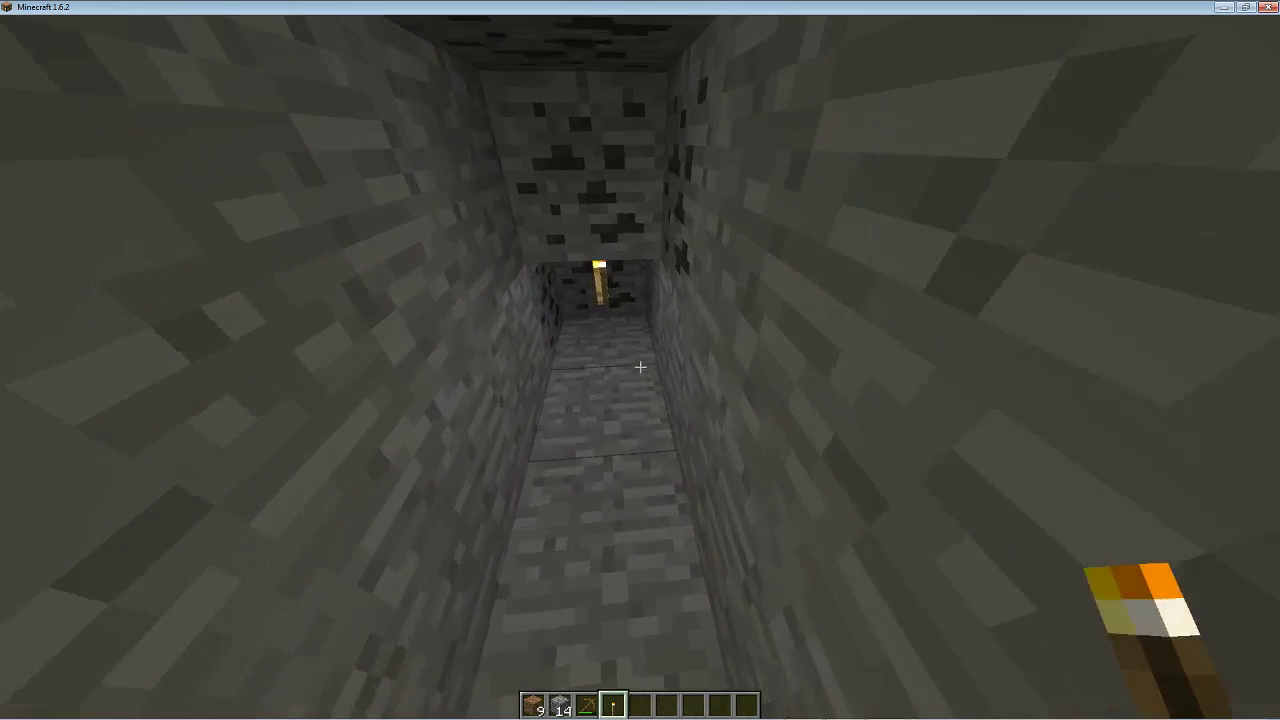
key("Escape")
left_click(572, 306)
left_click(567, 261)
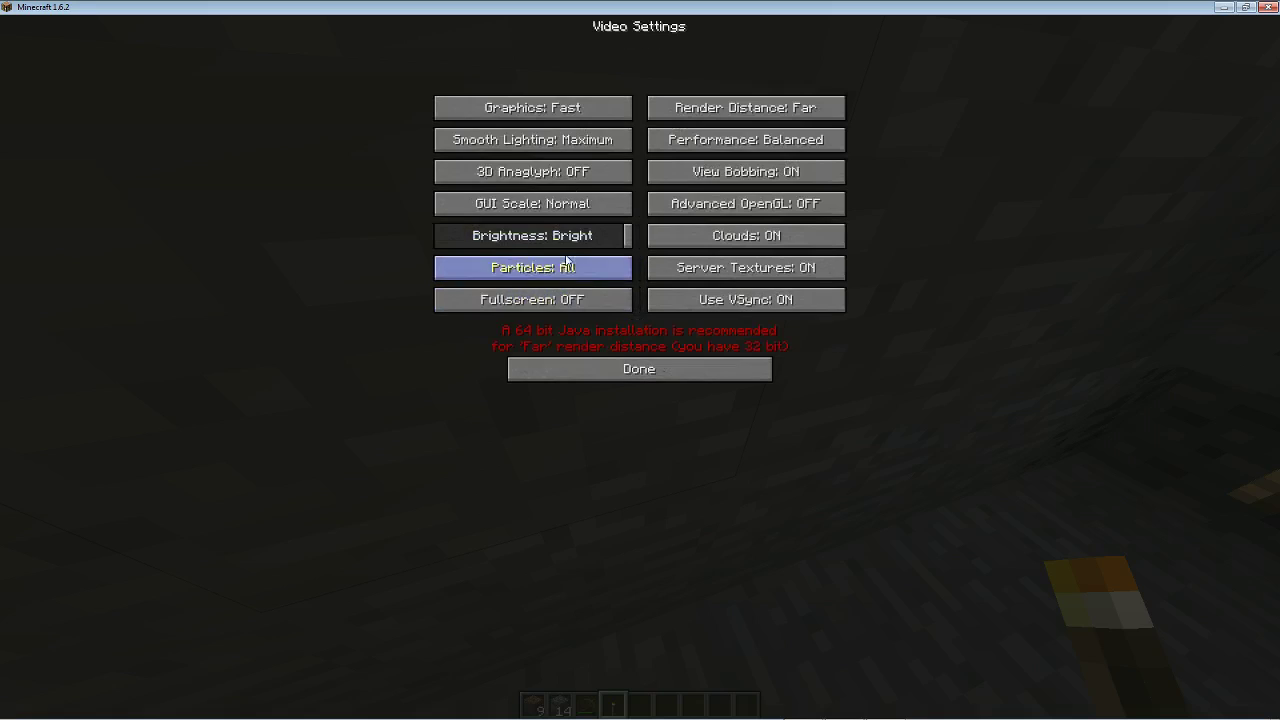
left_click(567, 141)
key("Escape")
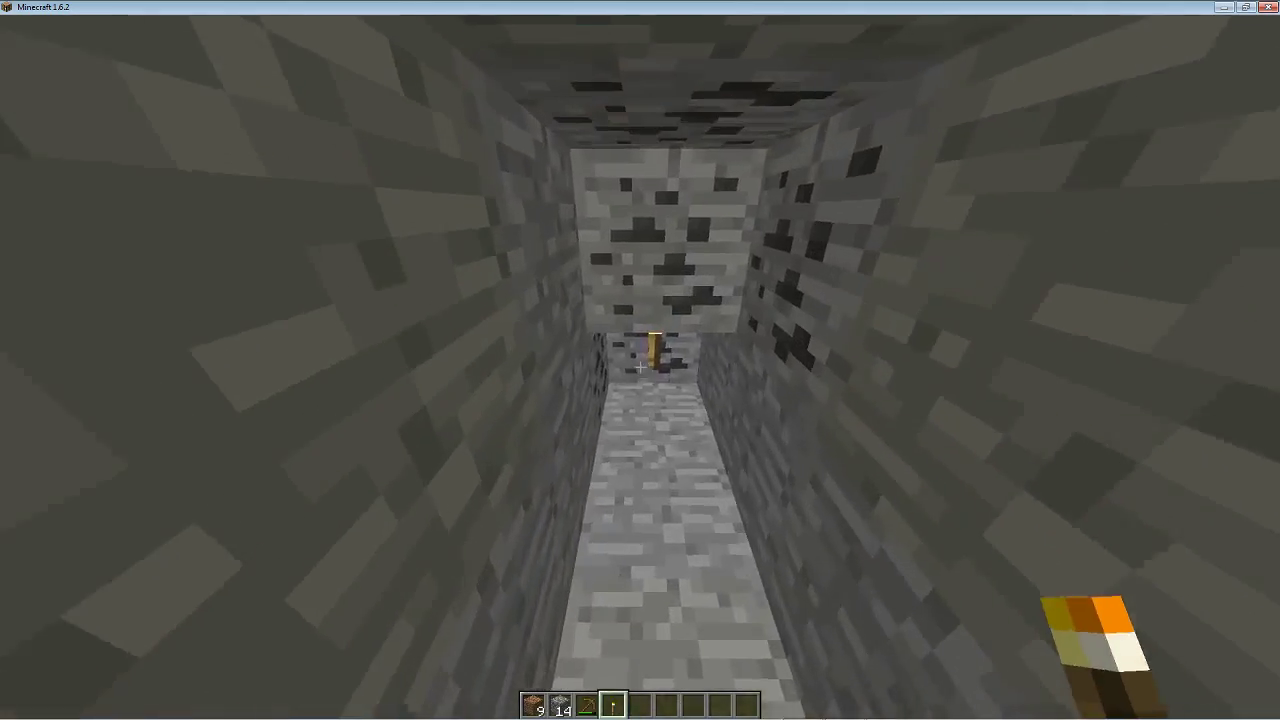
Break the torch, walk out of the tunnel into the jungle, and start the world as a LAN world.
left_click(640, 367)
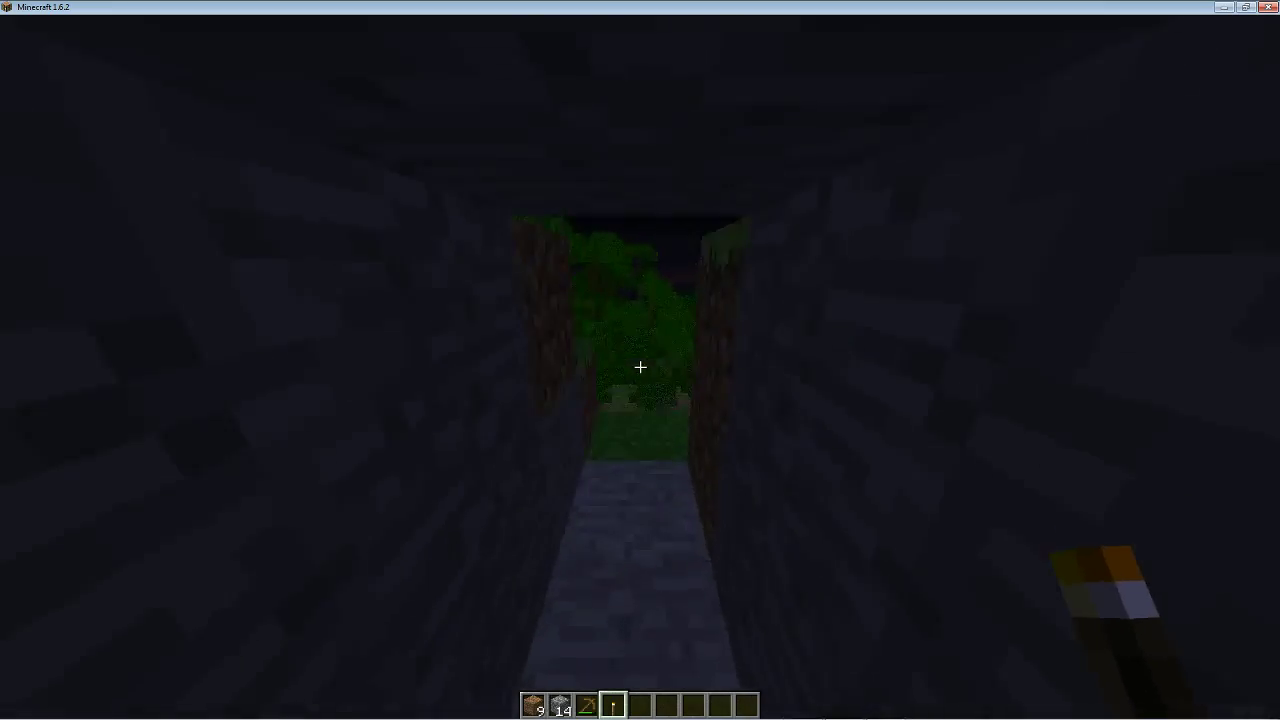
key("w")
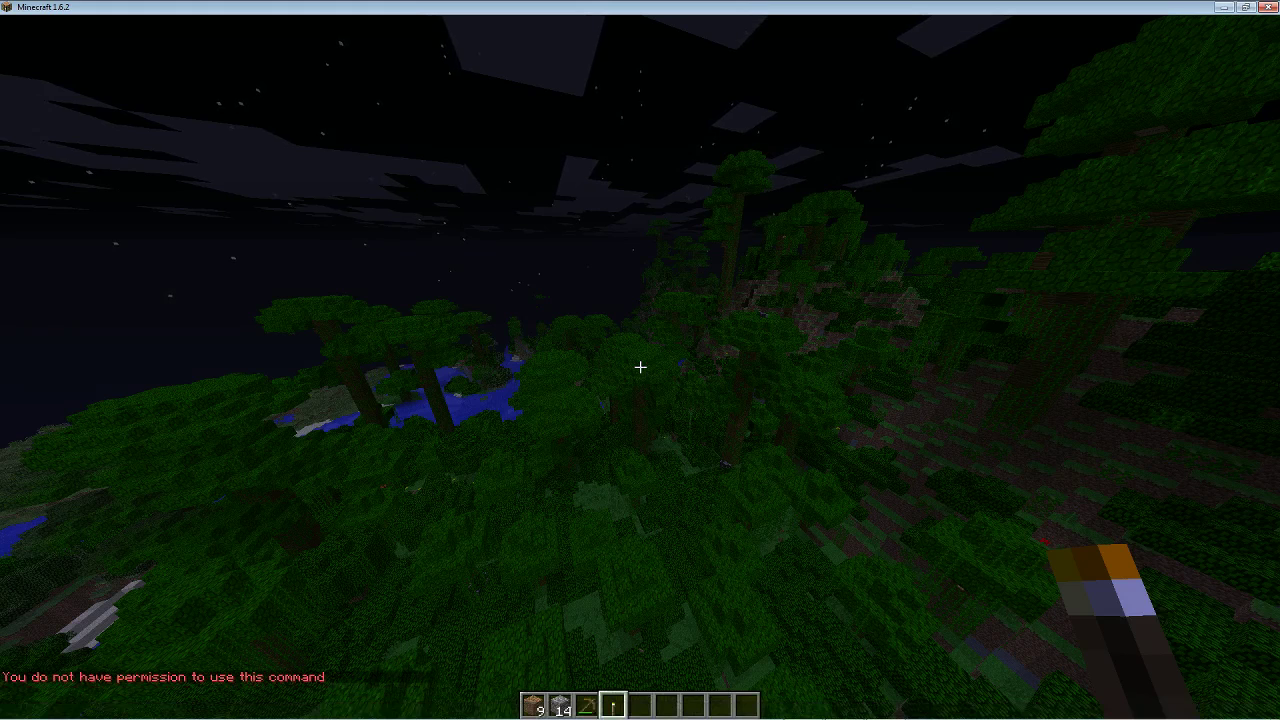
key("Escape")
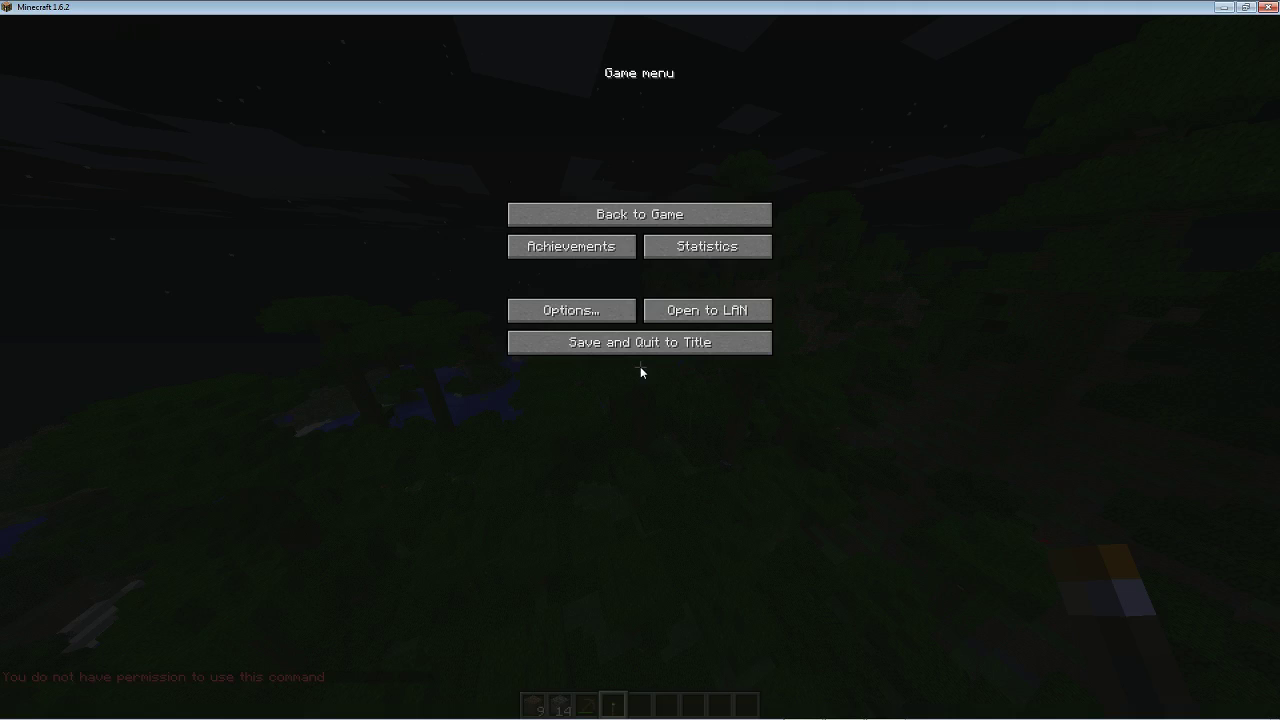
left_click(655, 319)
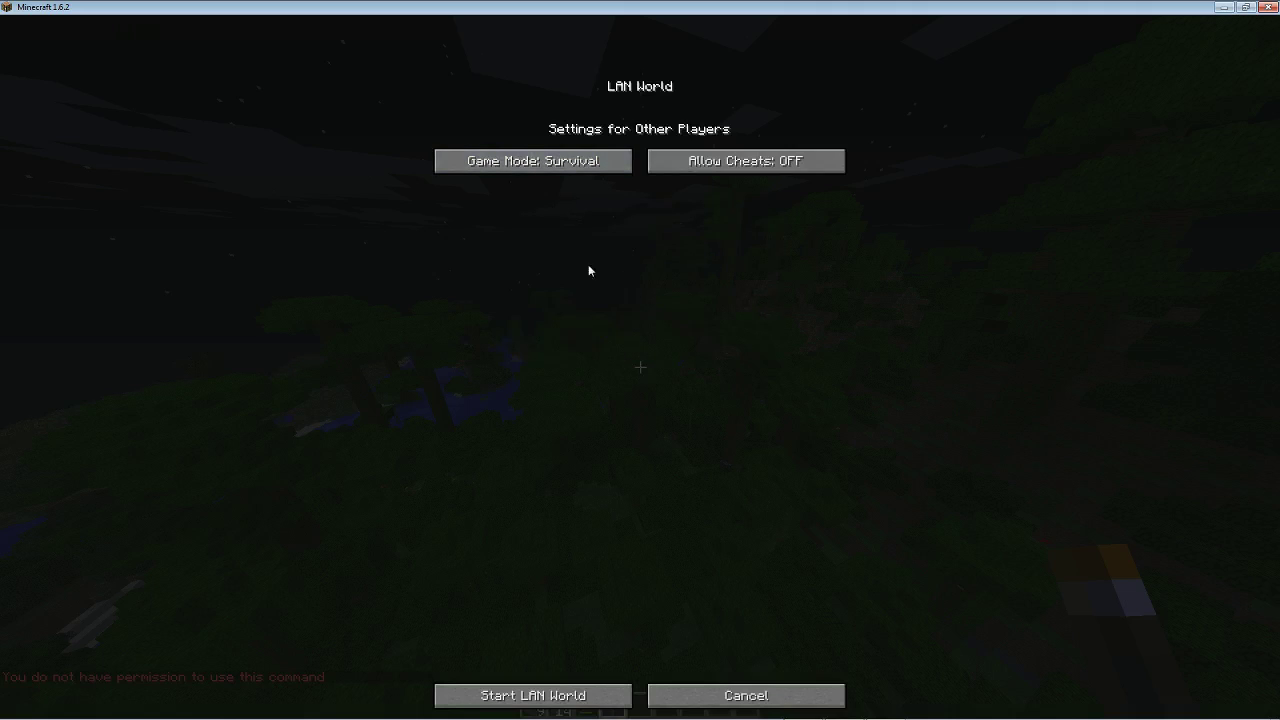
left_click(533, 695)
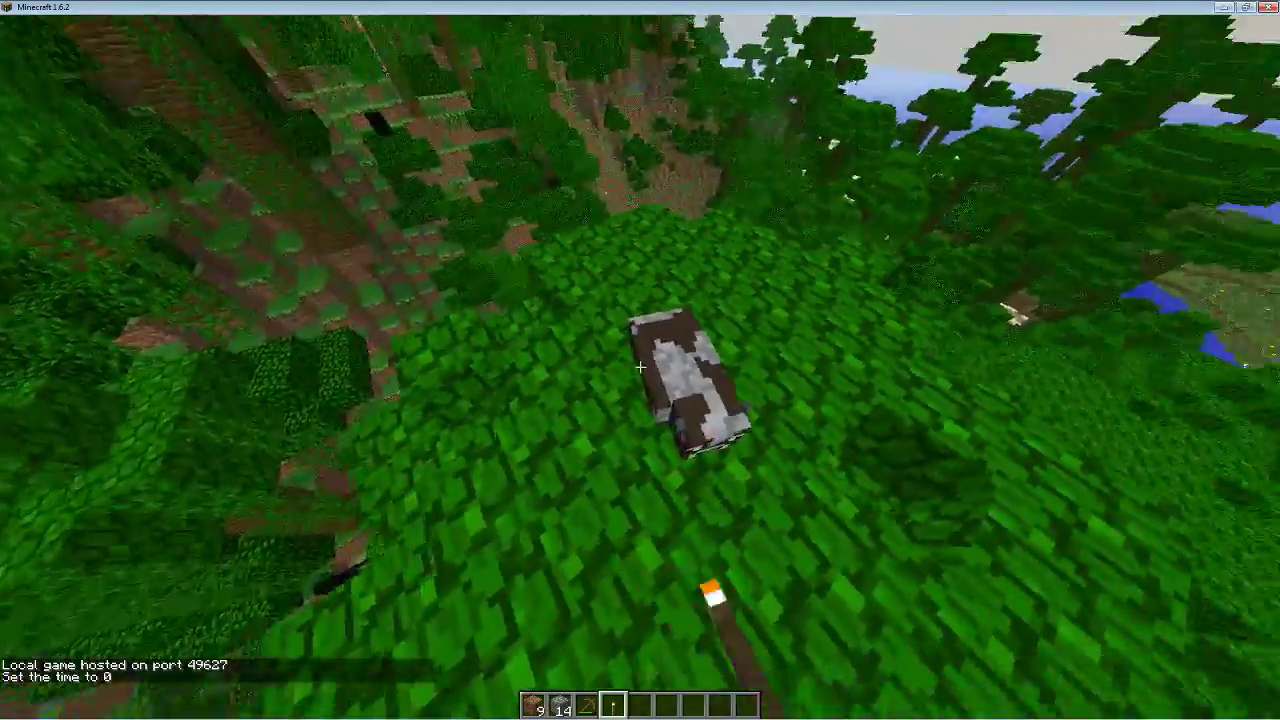
Hit the cow on the jungle canopy, then bring up Video Settings to set Render Distance to Normal.
left_click(640, 366)
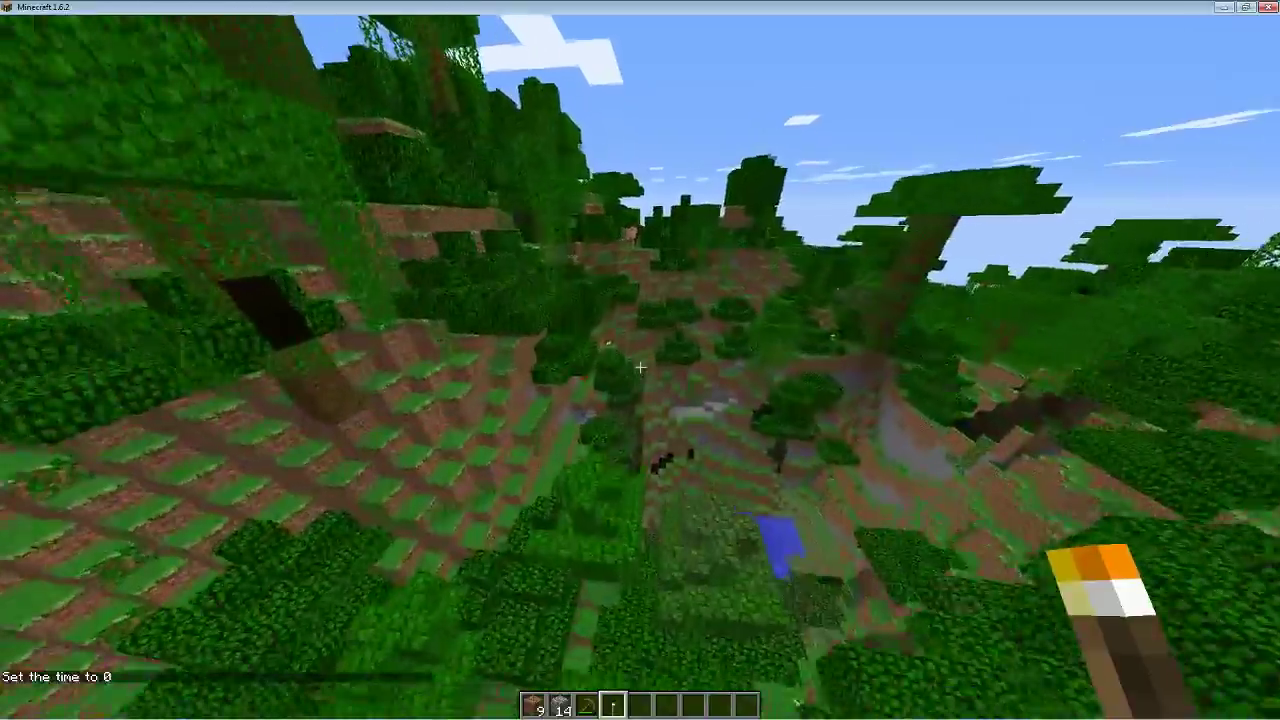
scroll(640, 366, "down", 1)
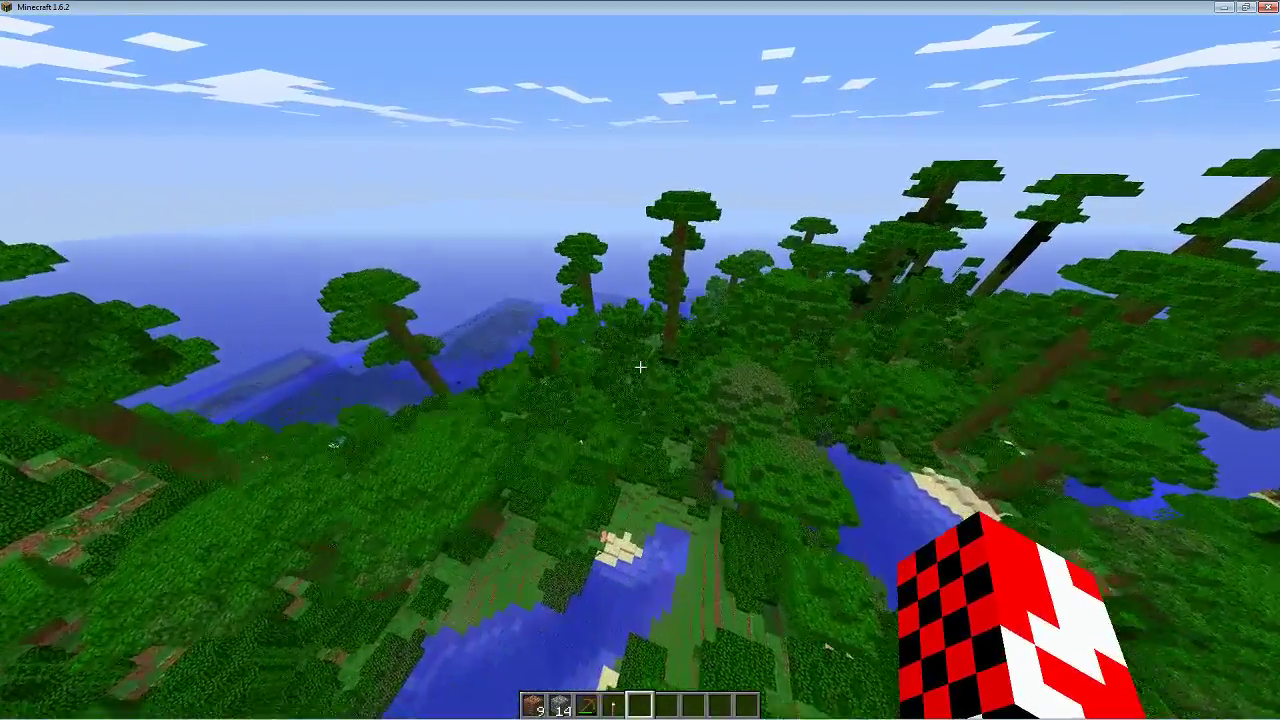
key("Escape")
left_click(557, 268)
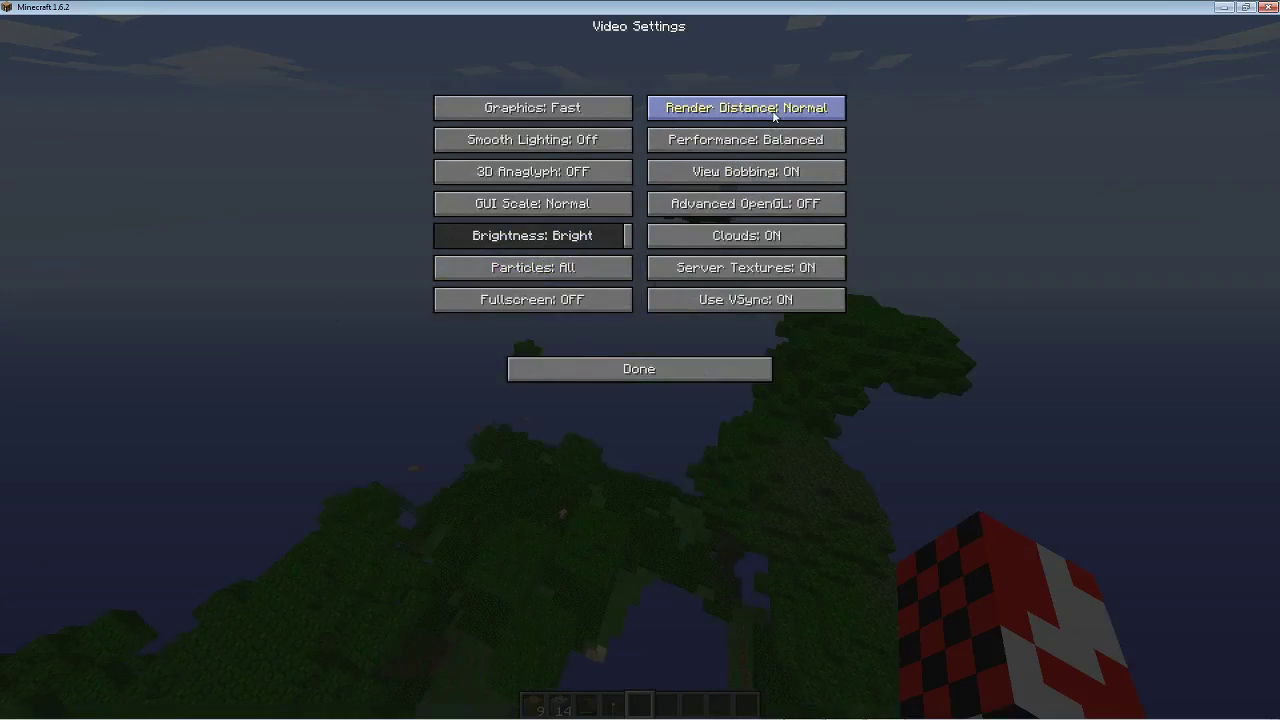
Resume play, fly over the jungle into the pond, climb onto the leaf blocks and punch one.
key("Escape")
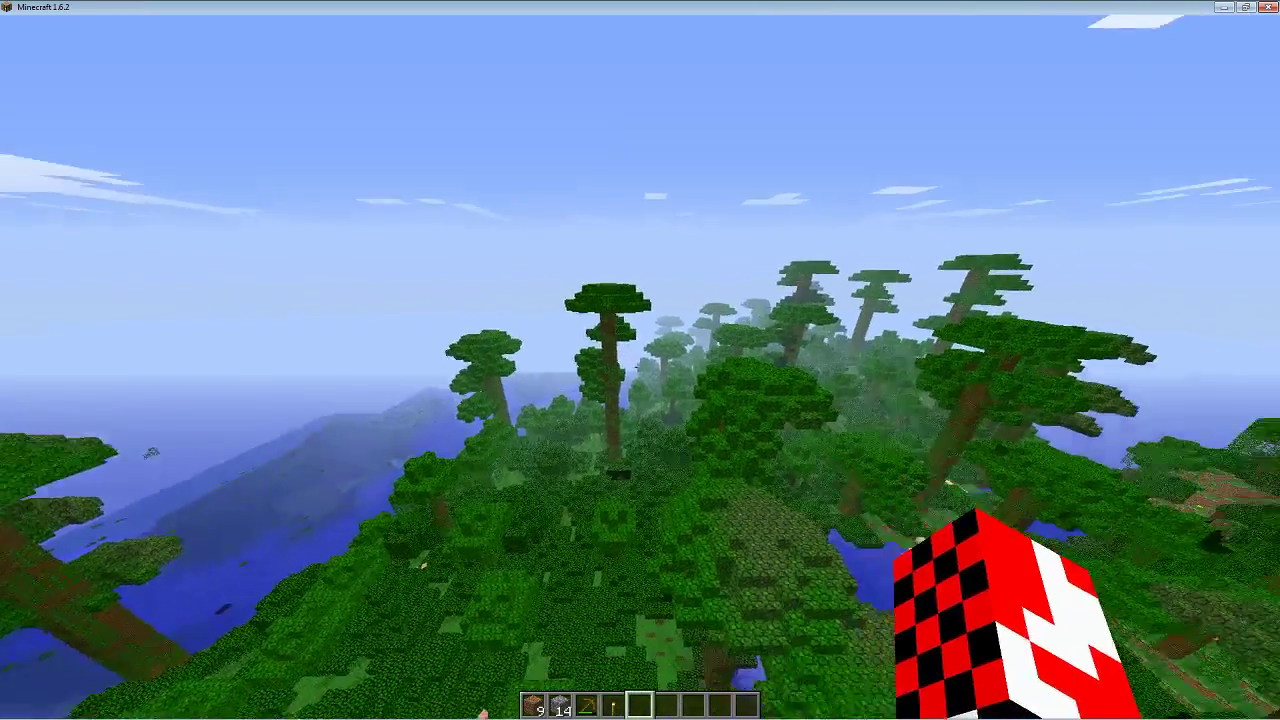
key("w")
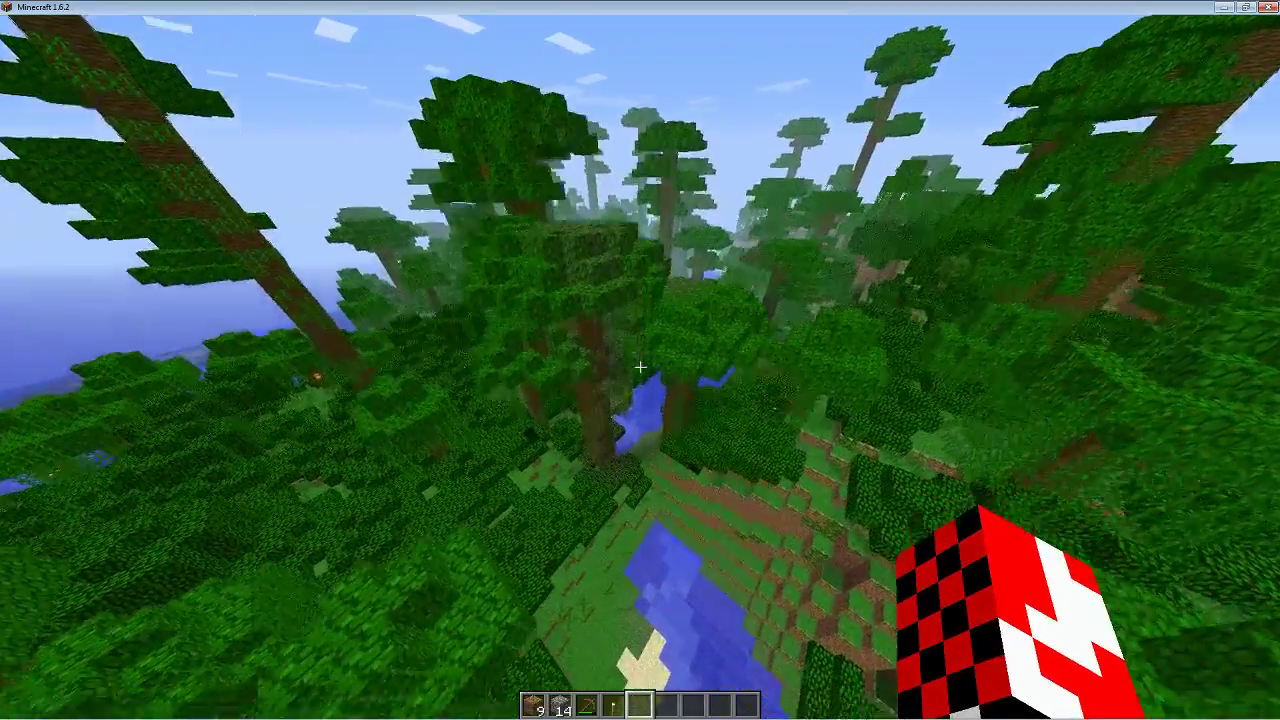
key("w")
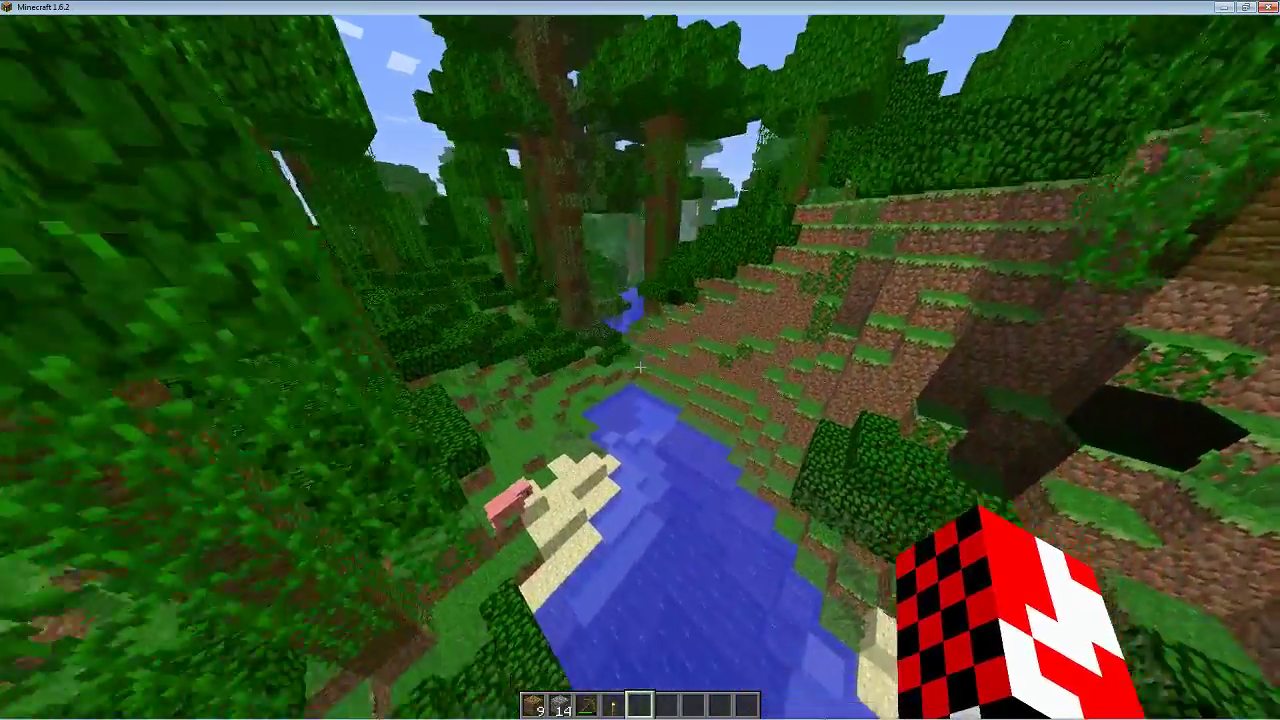
key("shift")
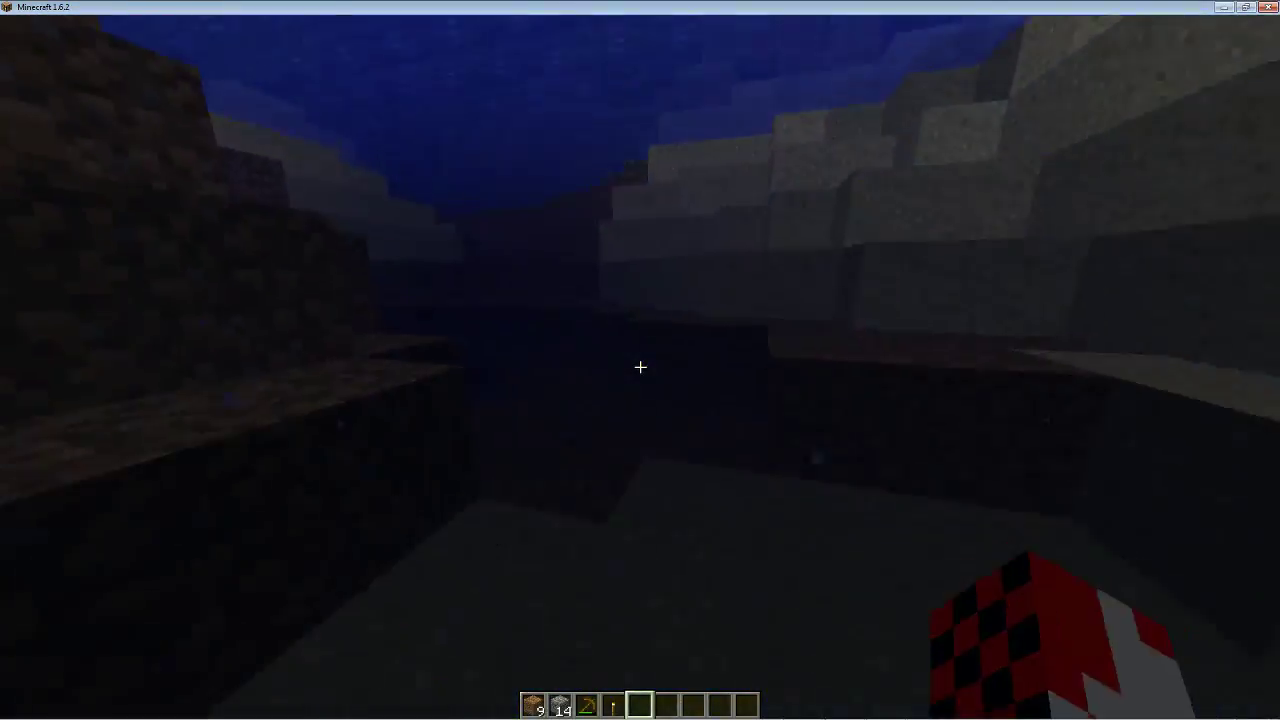
key("space")
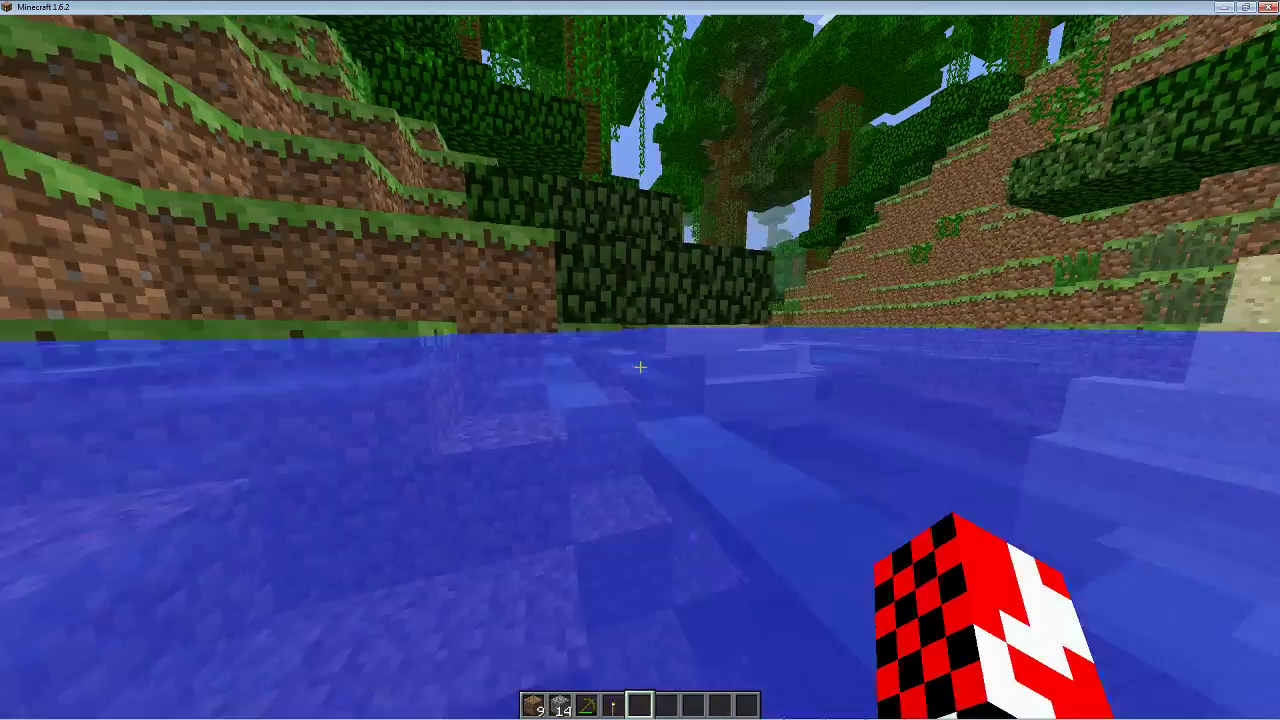
key("w")
key("space")
key("w")
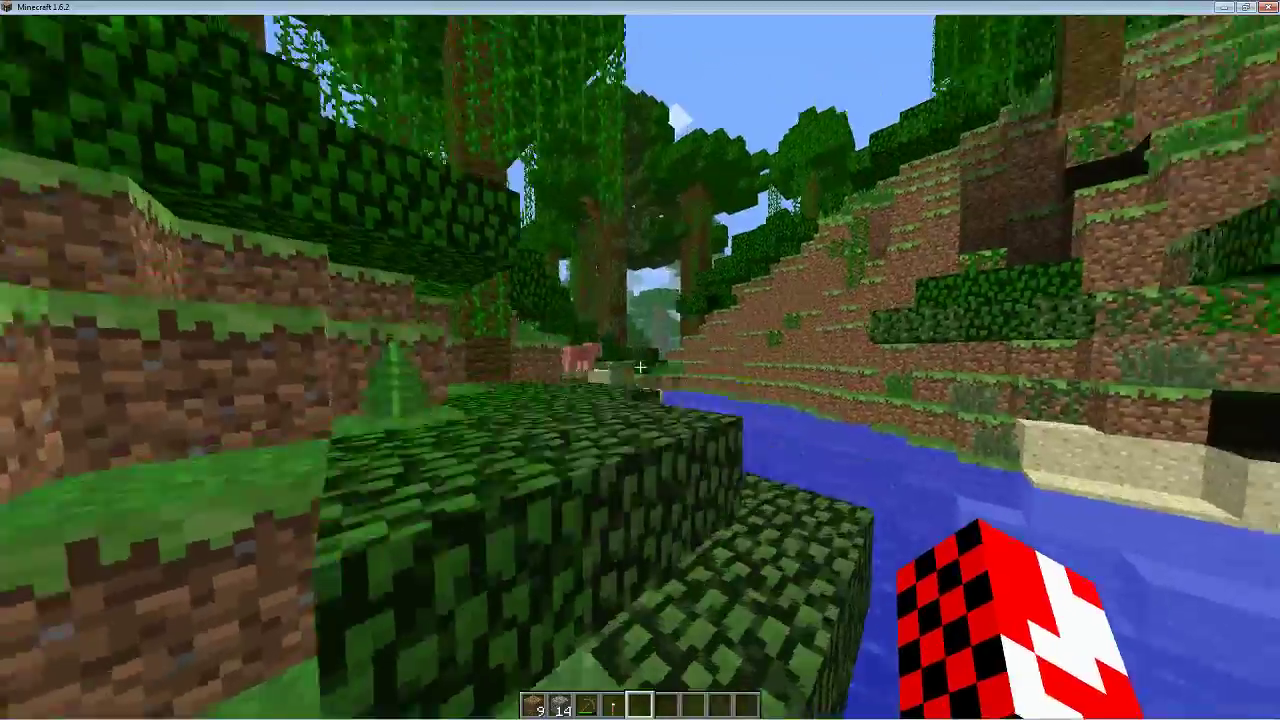
left_click(640, 367)
Walk past the pig and the pond into the jungle treetops.
key("w")
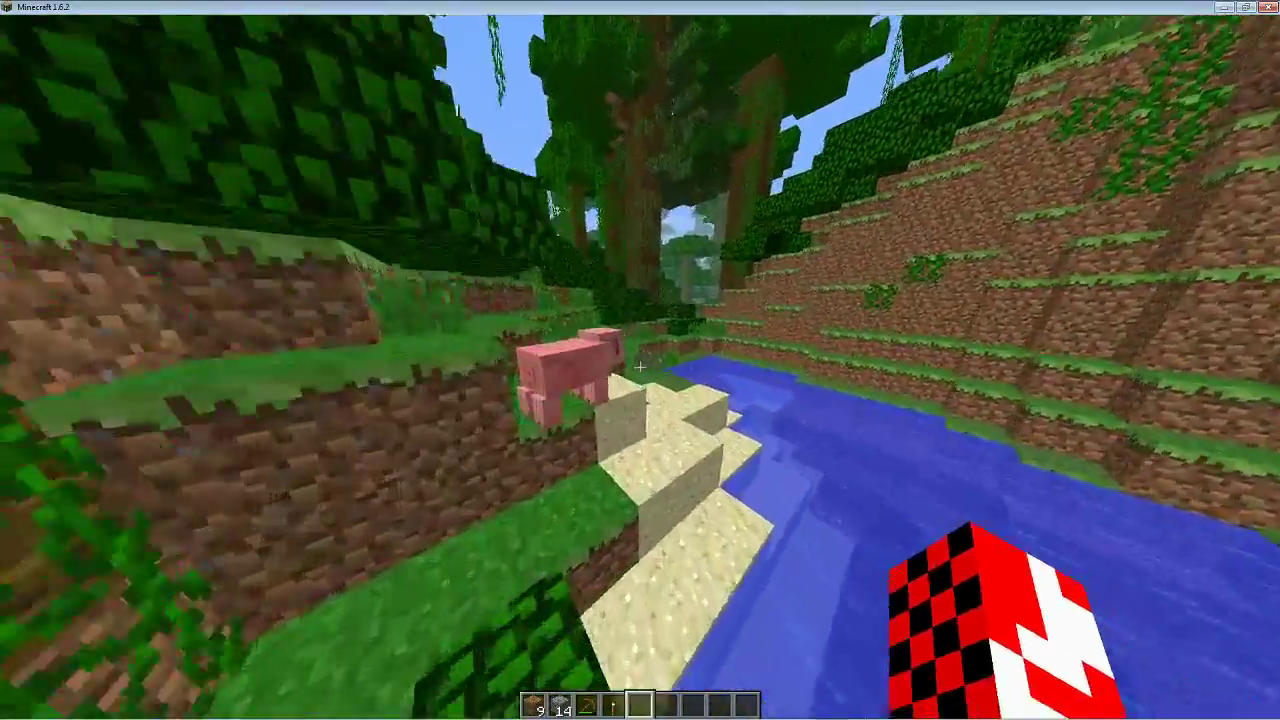
key("w")
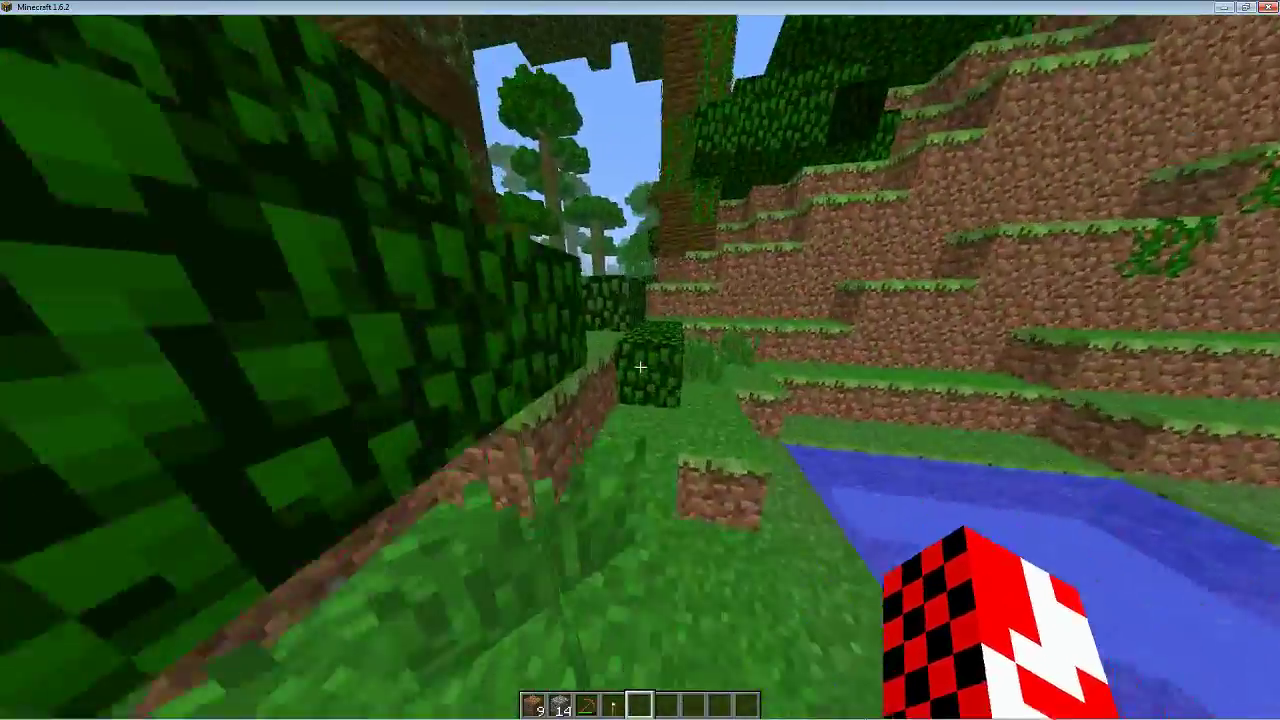
key("w")
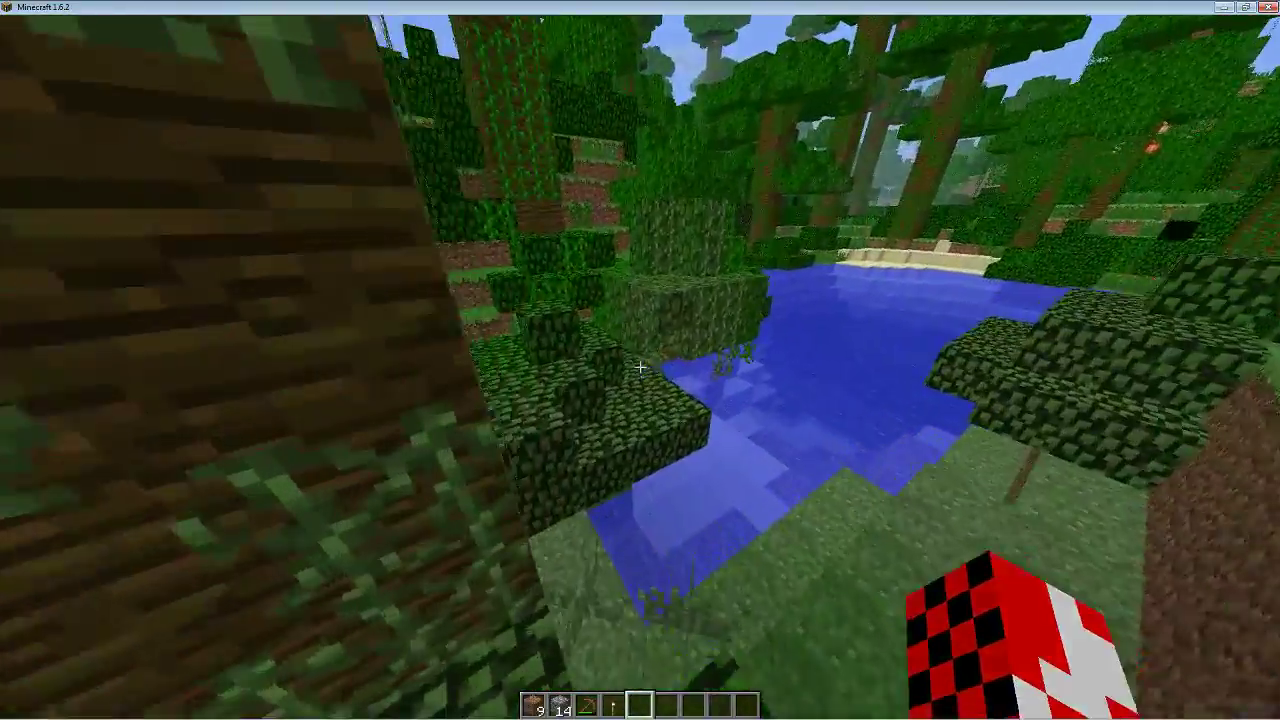
key("w")
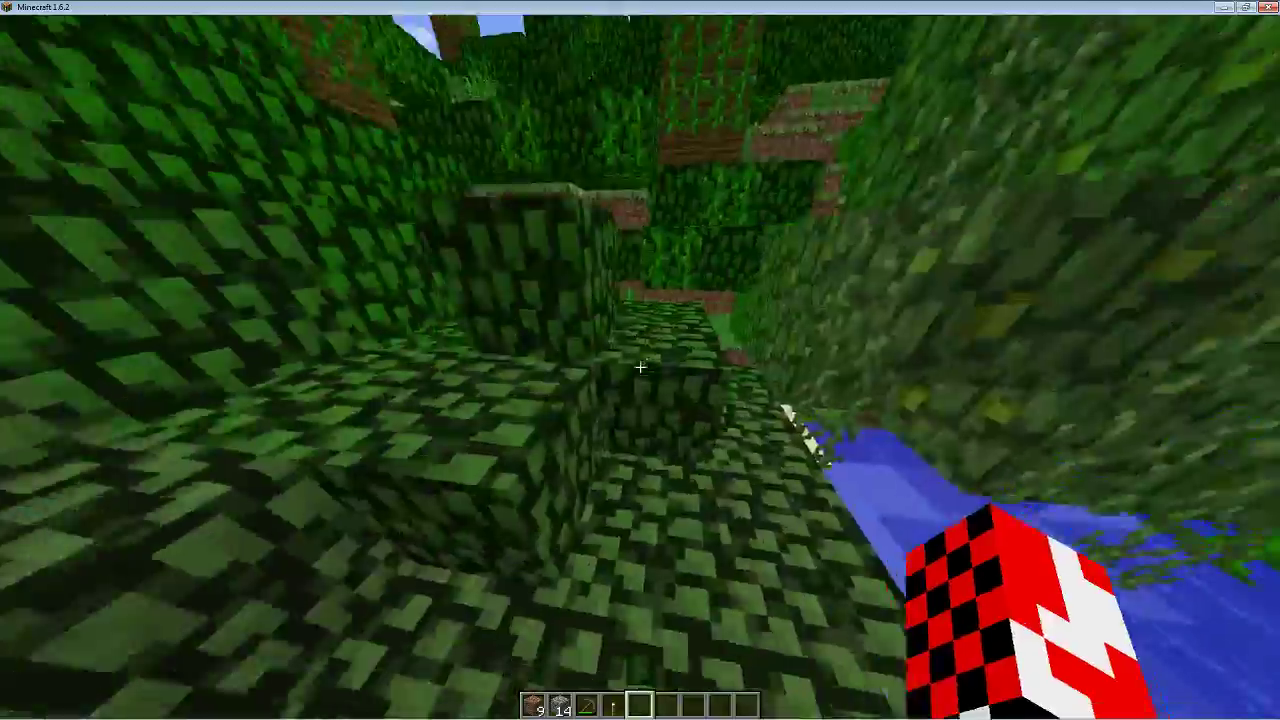
key("w")
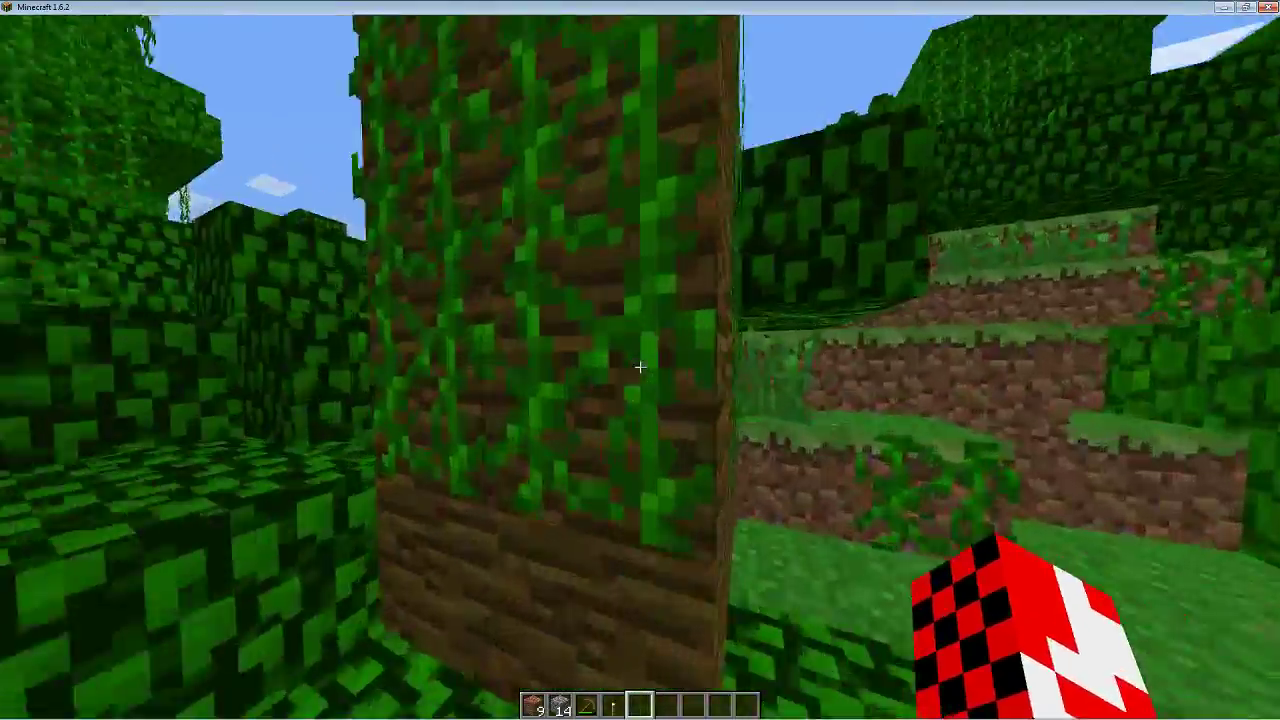
key("w")
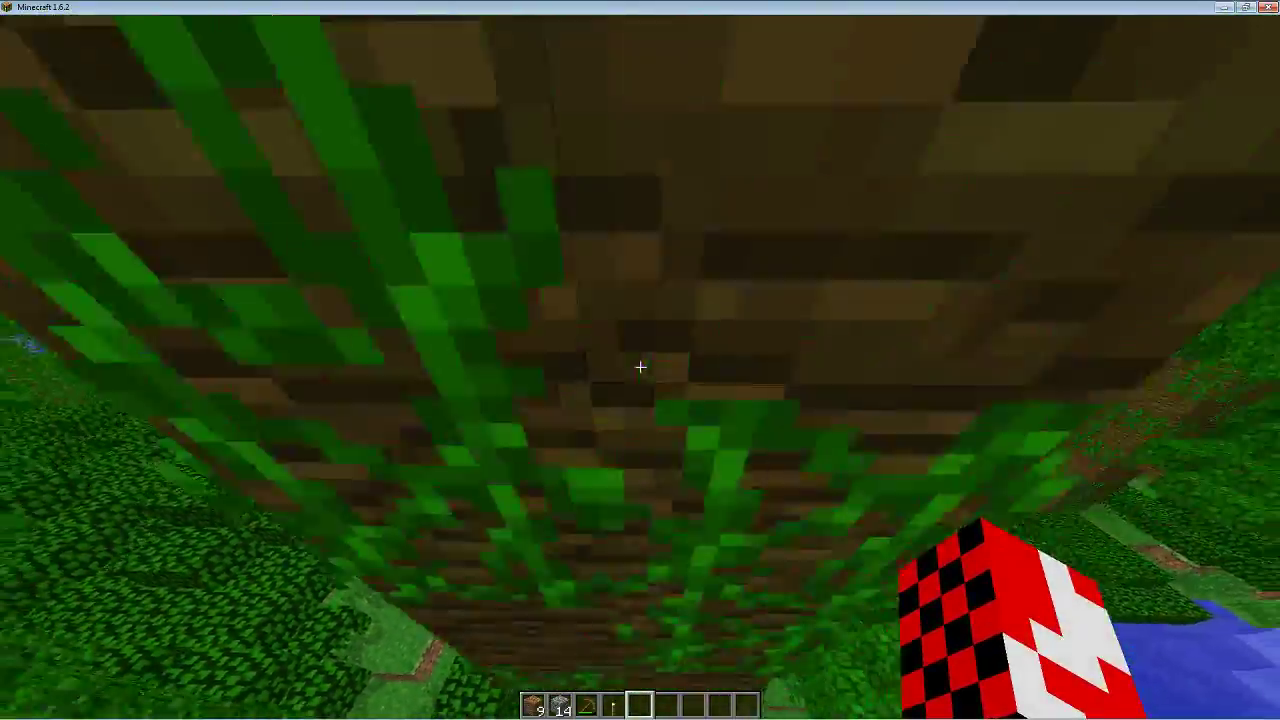
key("w")
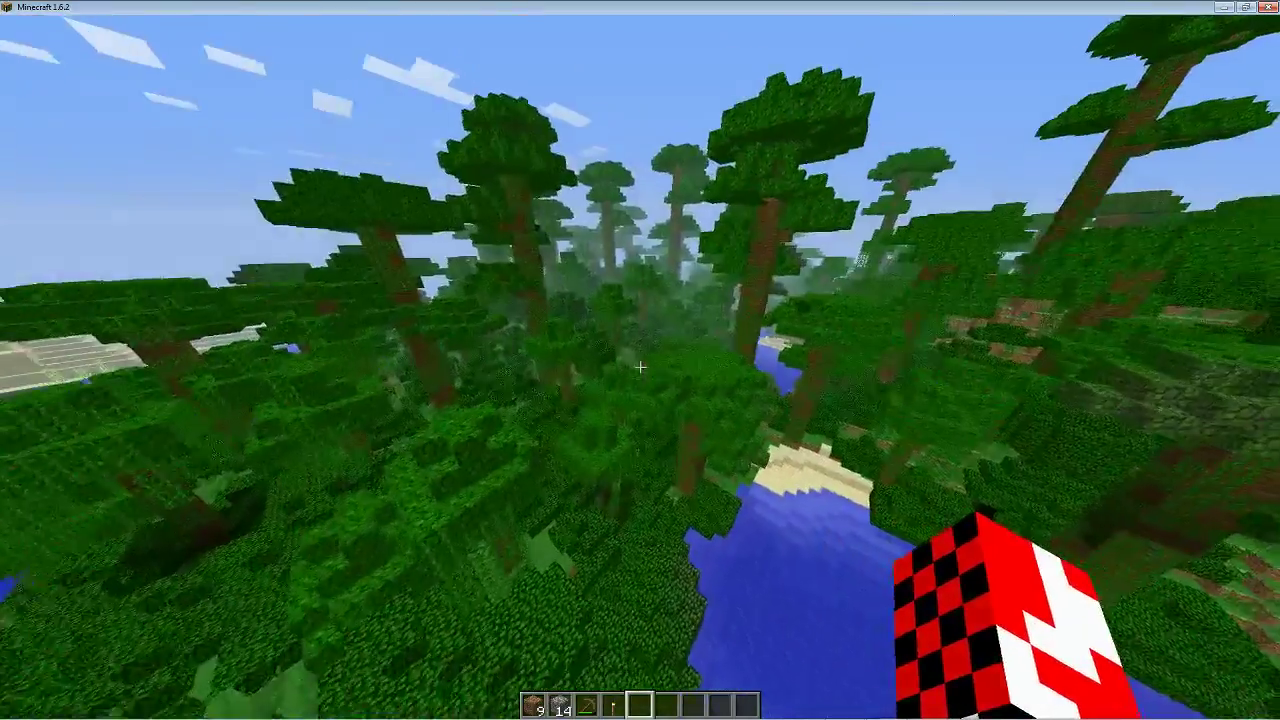
Lower Particles from All to Minimal in Video Settings and resume play.
key("Escape")
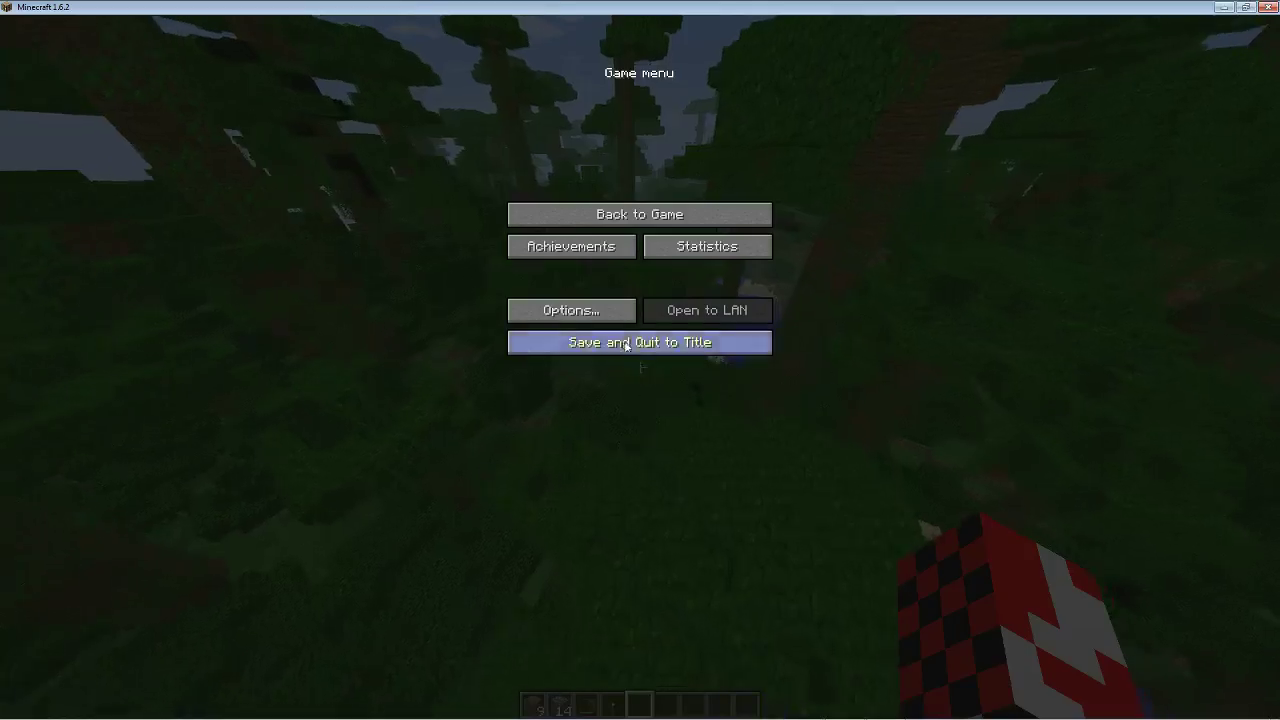
left_click(612, 308)
left_click(591, 266)
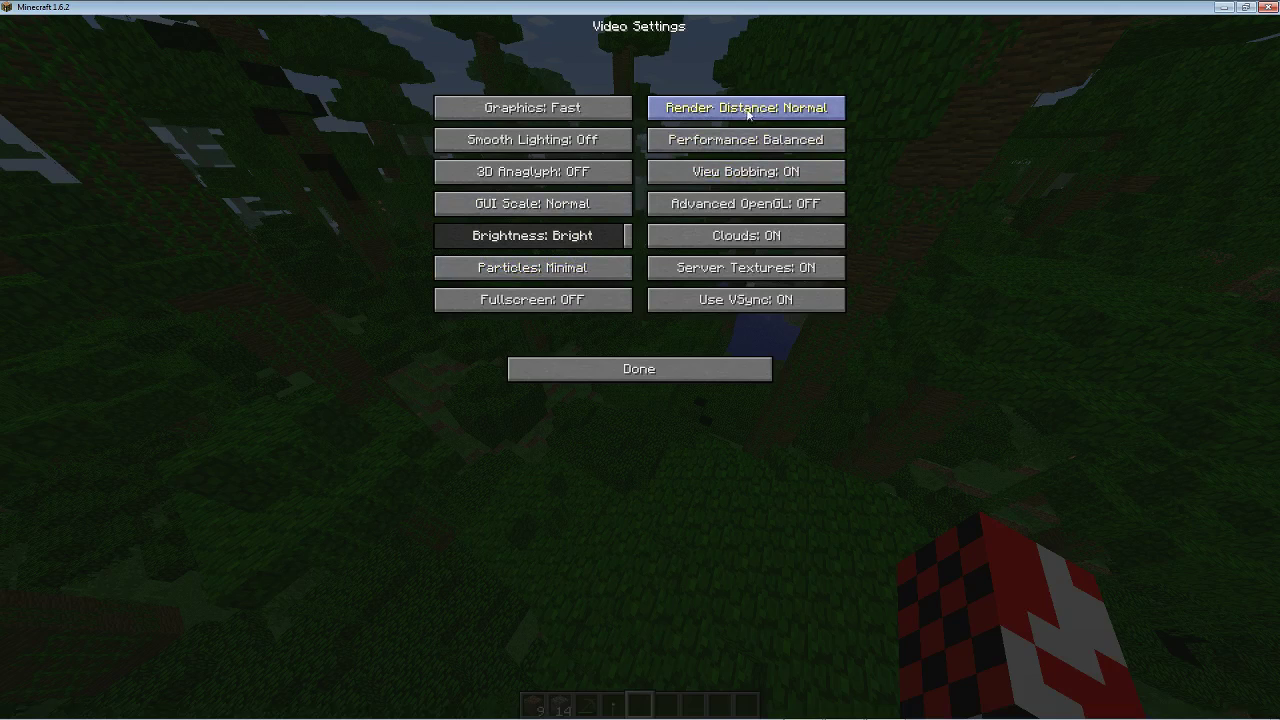
key("Escape")
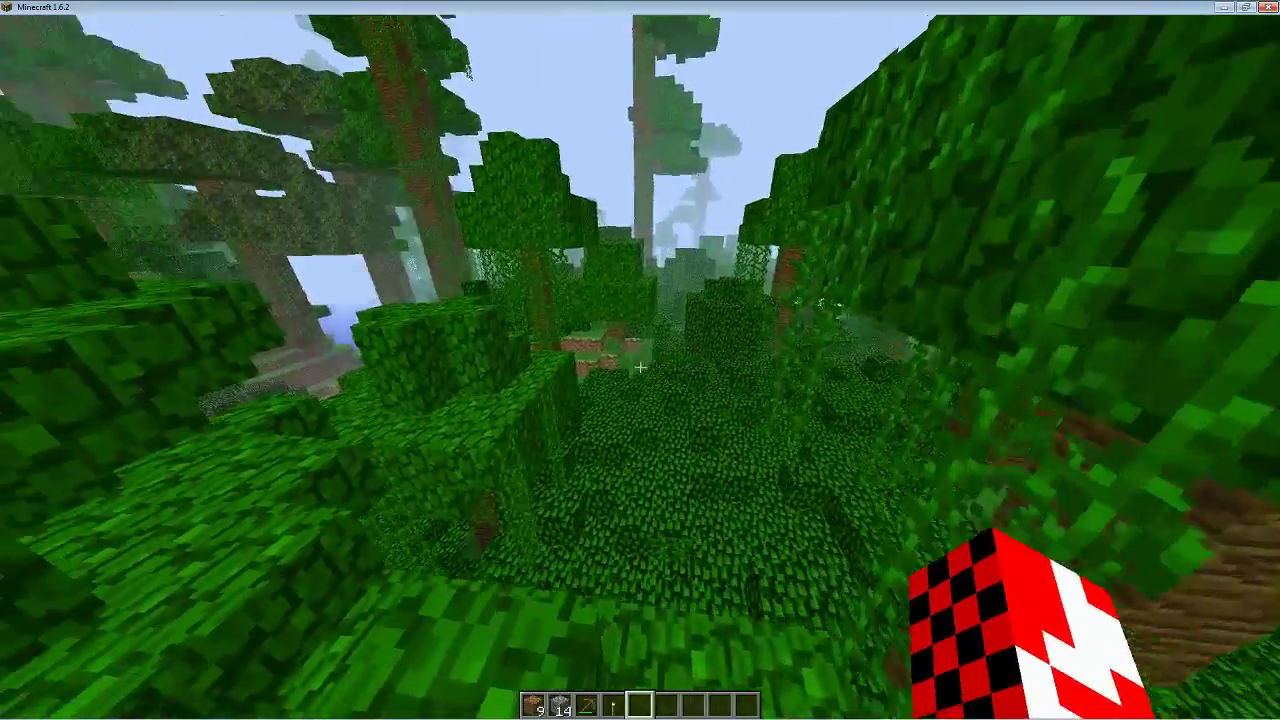
Set Render Distance back to Normal in Video Settings and return to the game.
key("Escape")
left_click(600, 305)
left_click(600, 260)
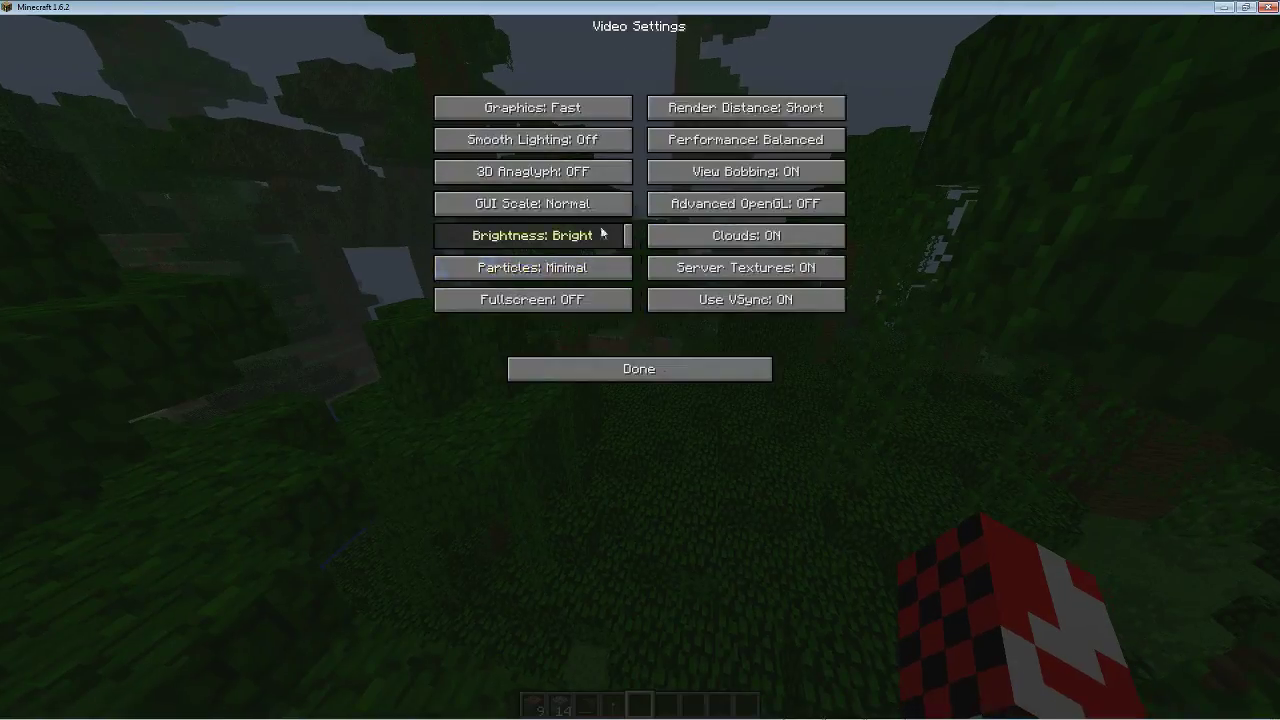
key("Escape")
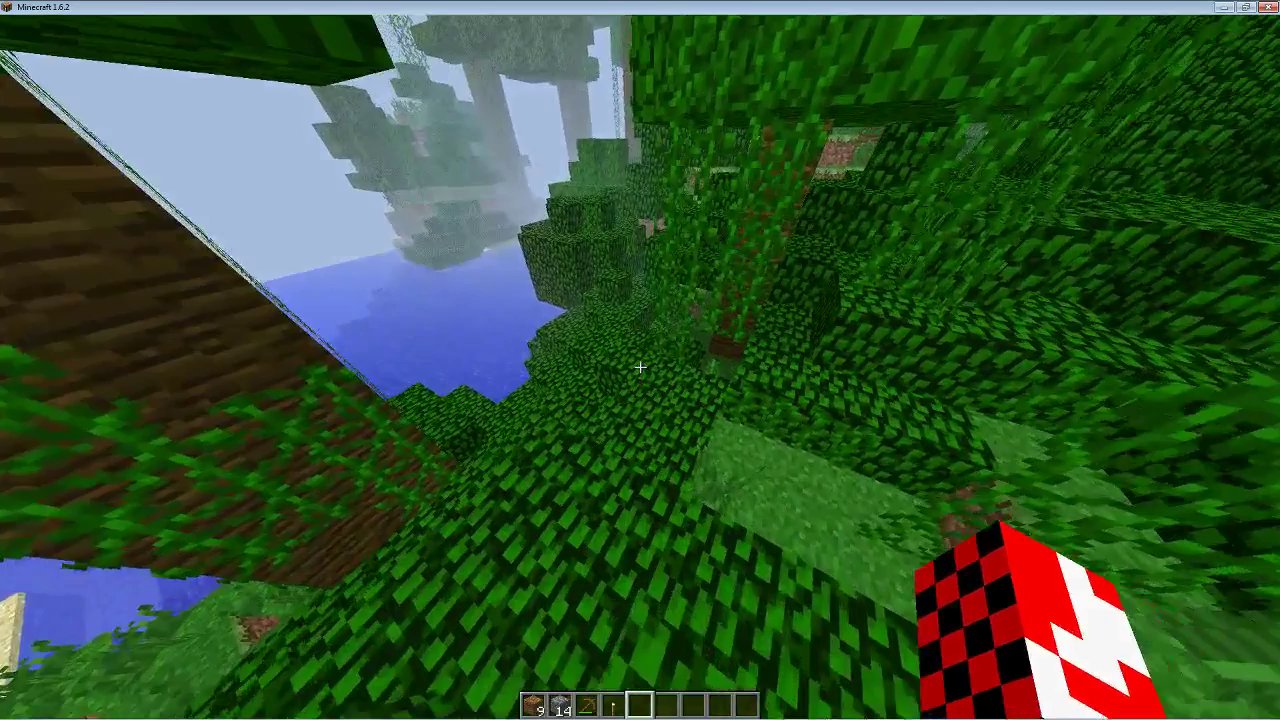
Reopen Video Settings and switch Performance from Balanced to Max FPS.
key("Escape")
left_click(601, 300)
left_click(574, 268)
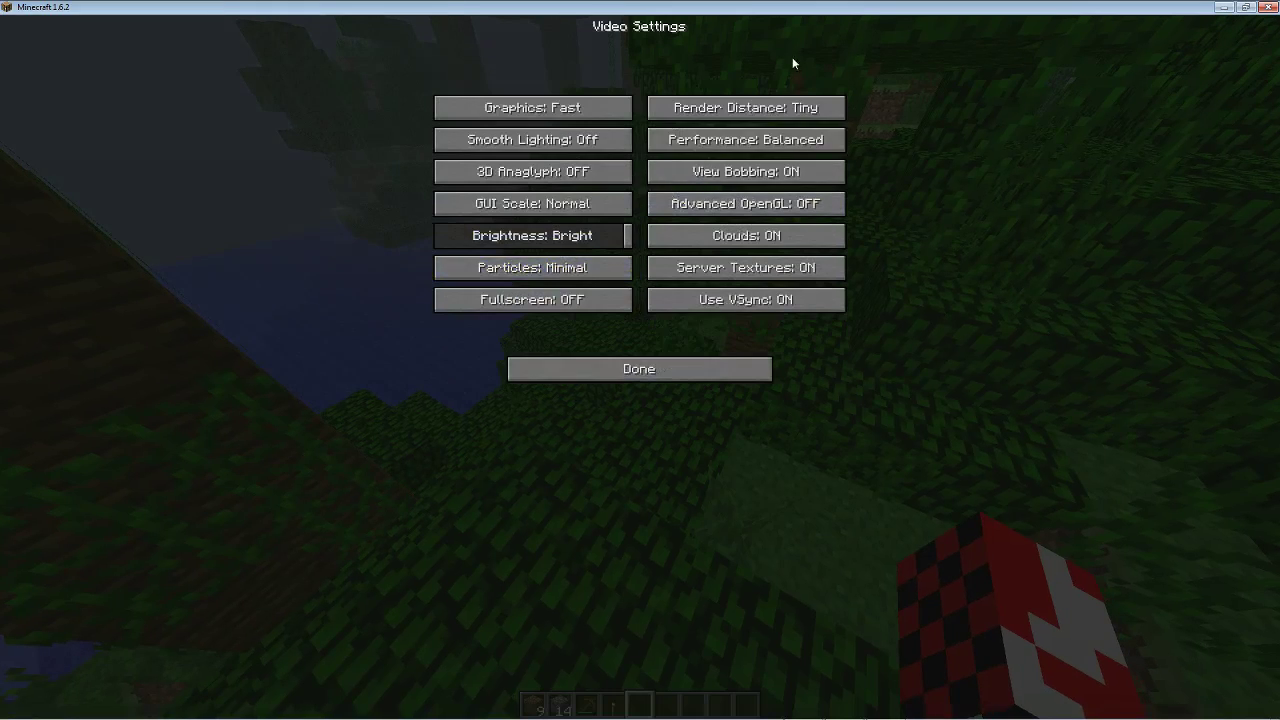
left_click(789, 146)
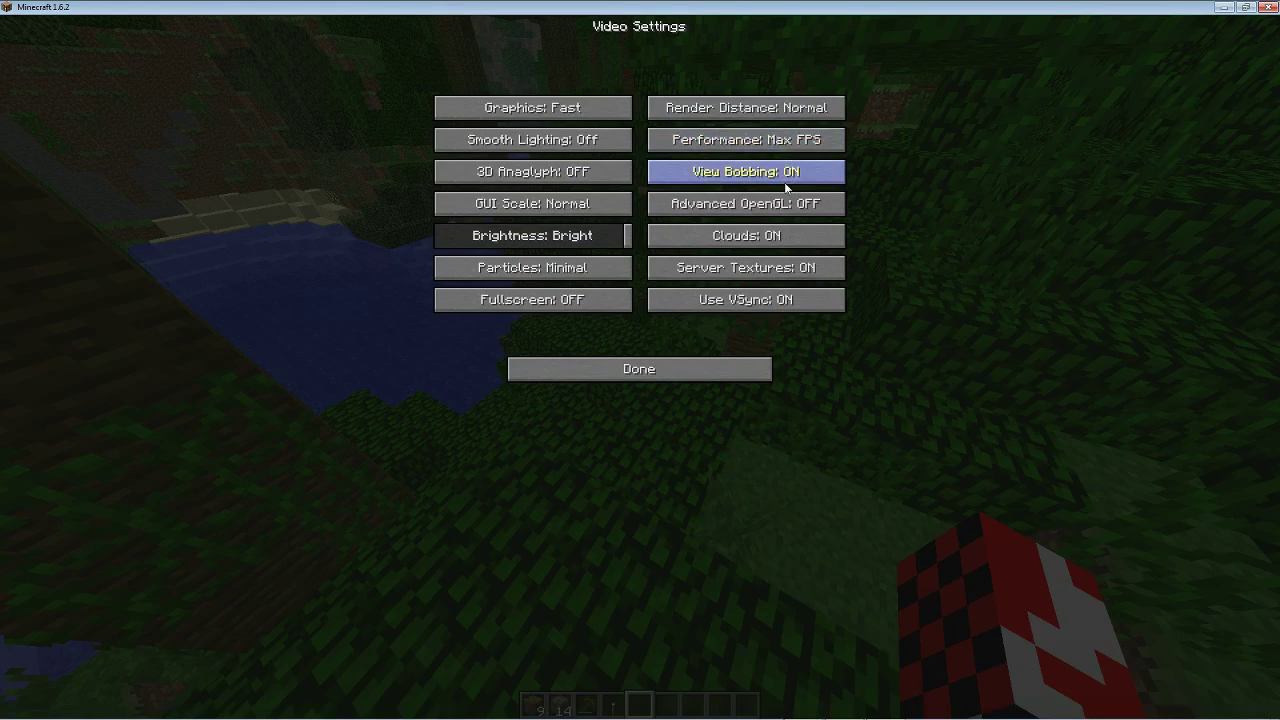
Resume play, walk toward the water, and show the F3 debug info to check FPS.
key("Escape")
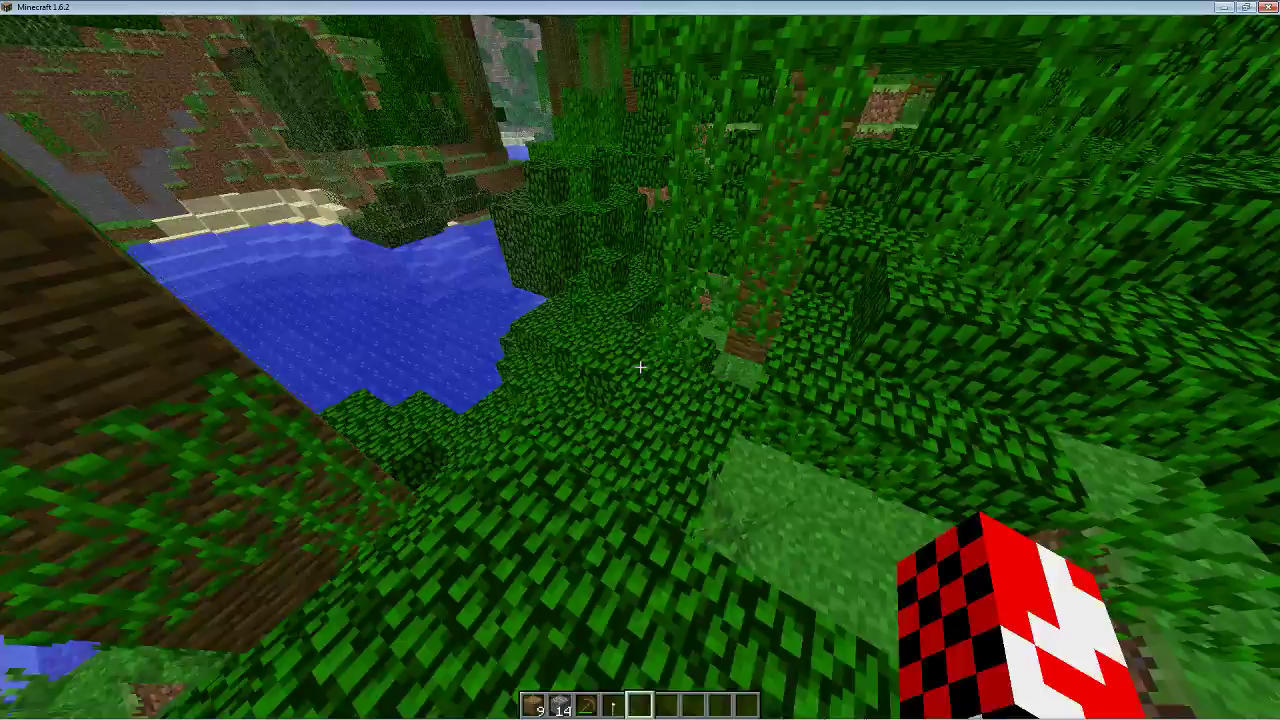
key("w")
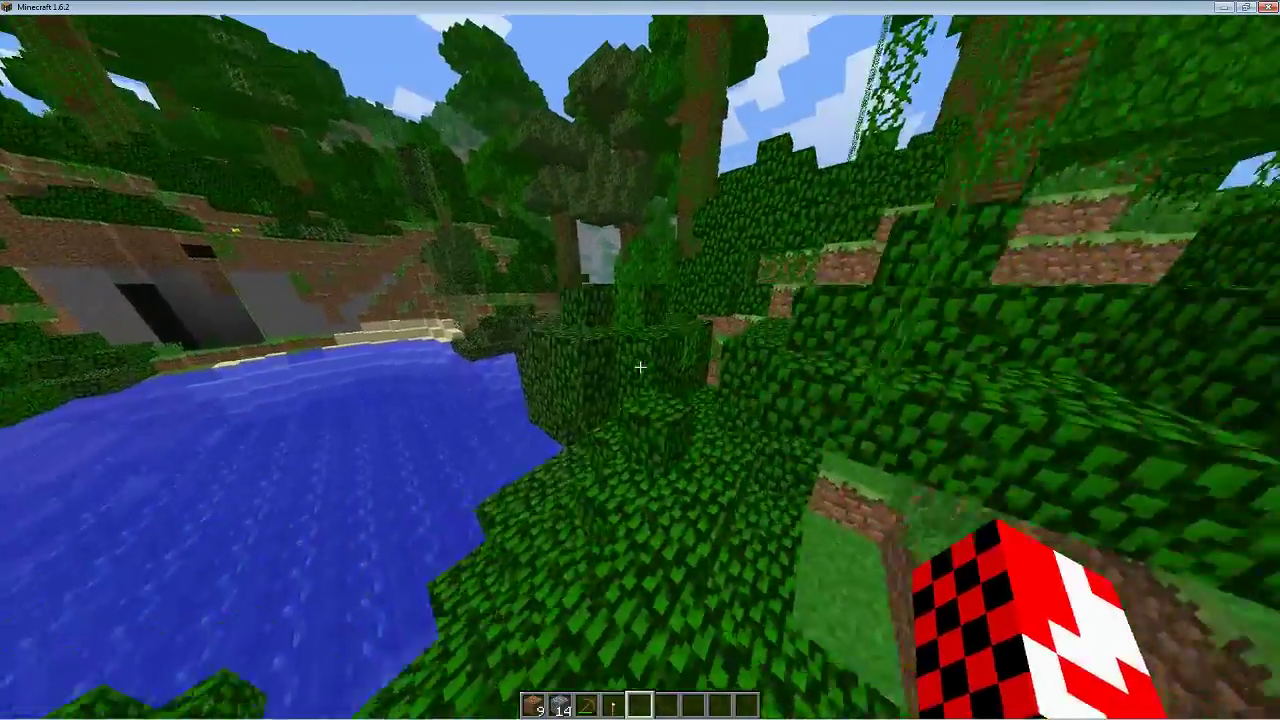
key("F3")
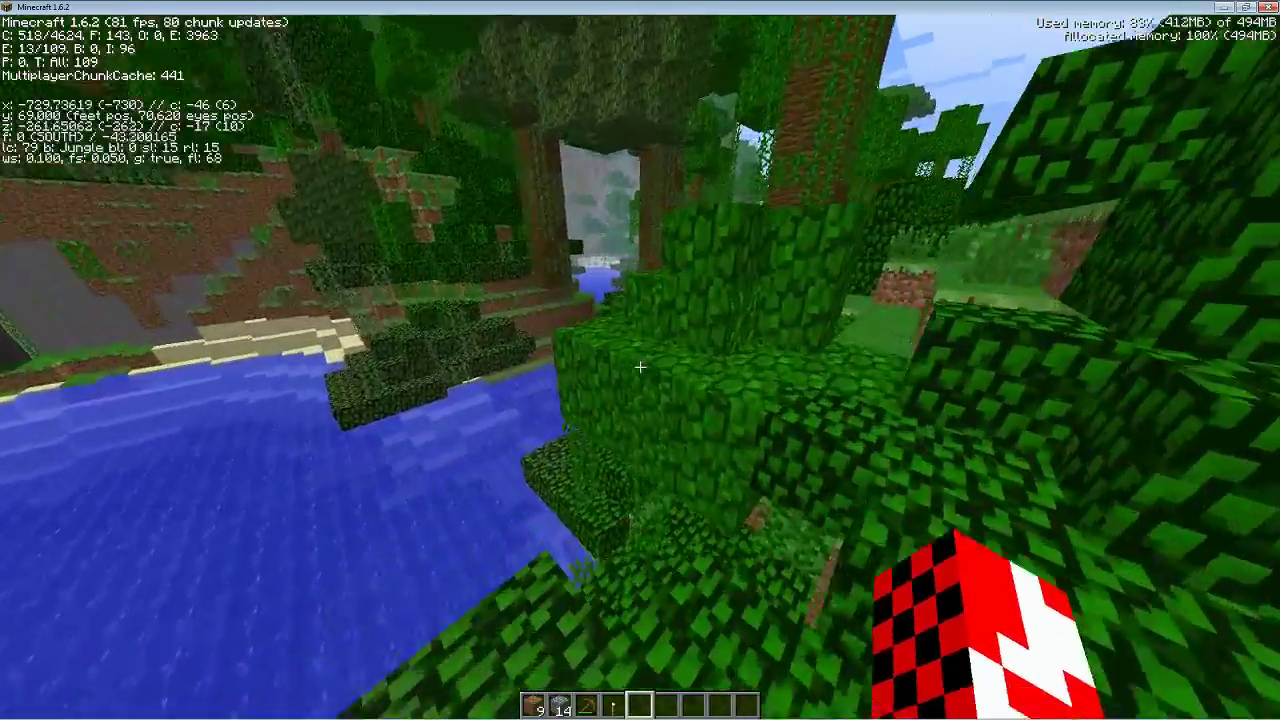
Turn View Bobbing off in Video Settings and return to the game.
key("Escape")
left_click(586, 306)
left_click(572, 266)
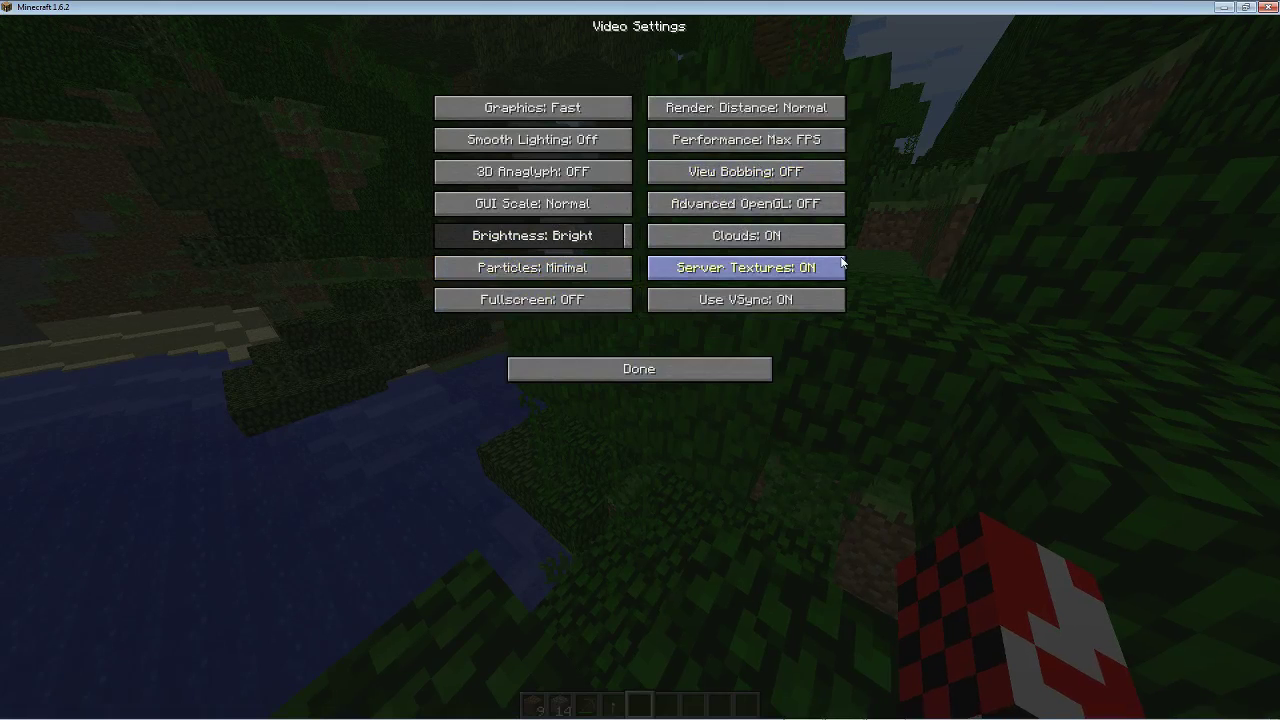
key("Escape")
Walk along the jungle path and across the leaf canopy toward the trees.
key("w")
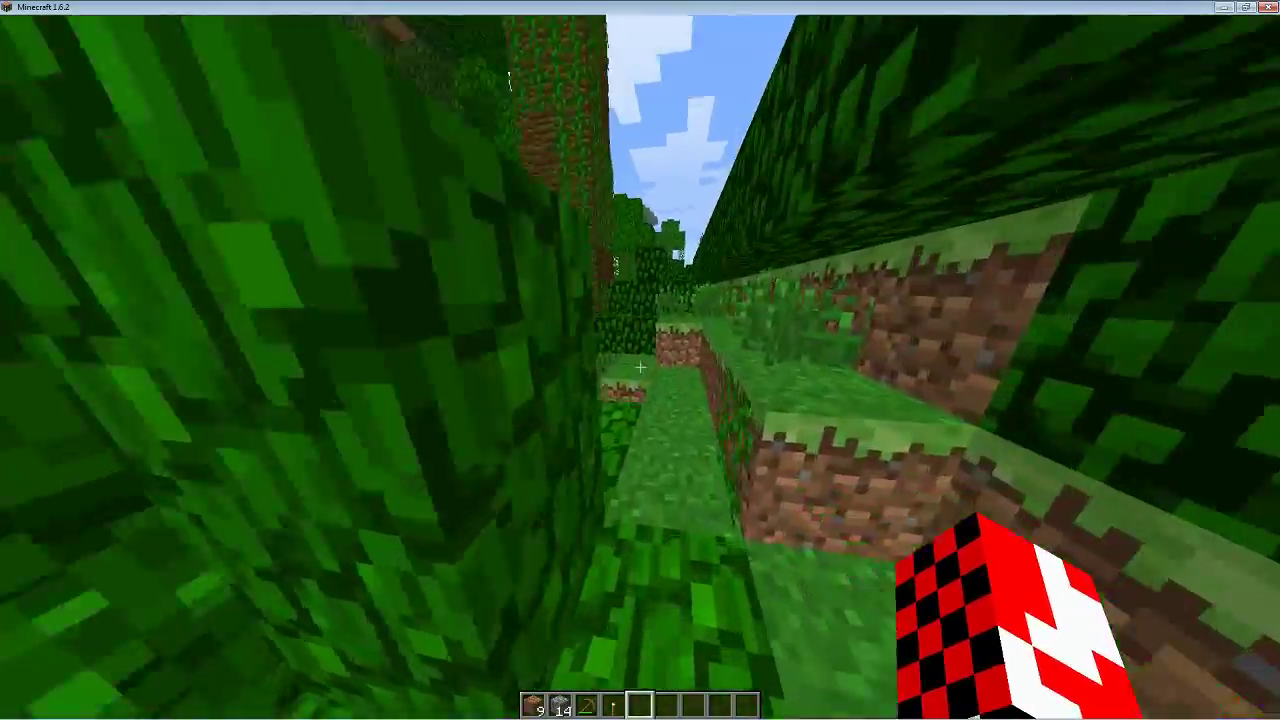
key("space")
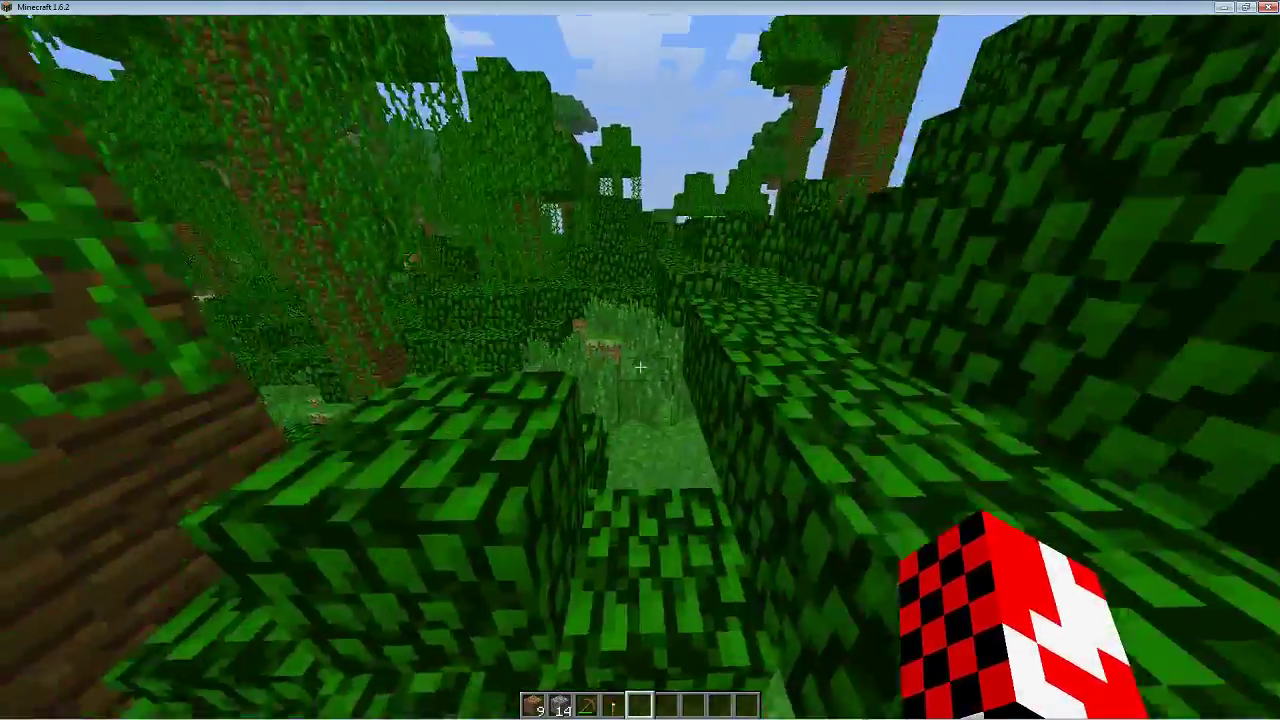
key("w")
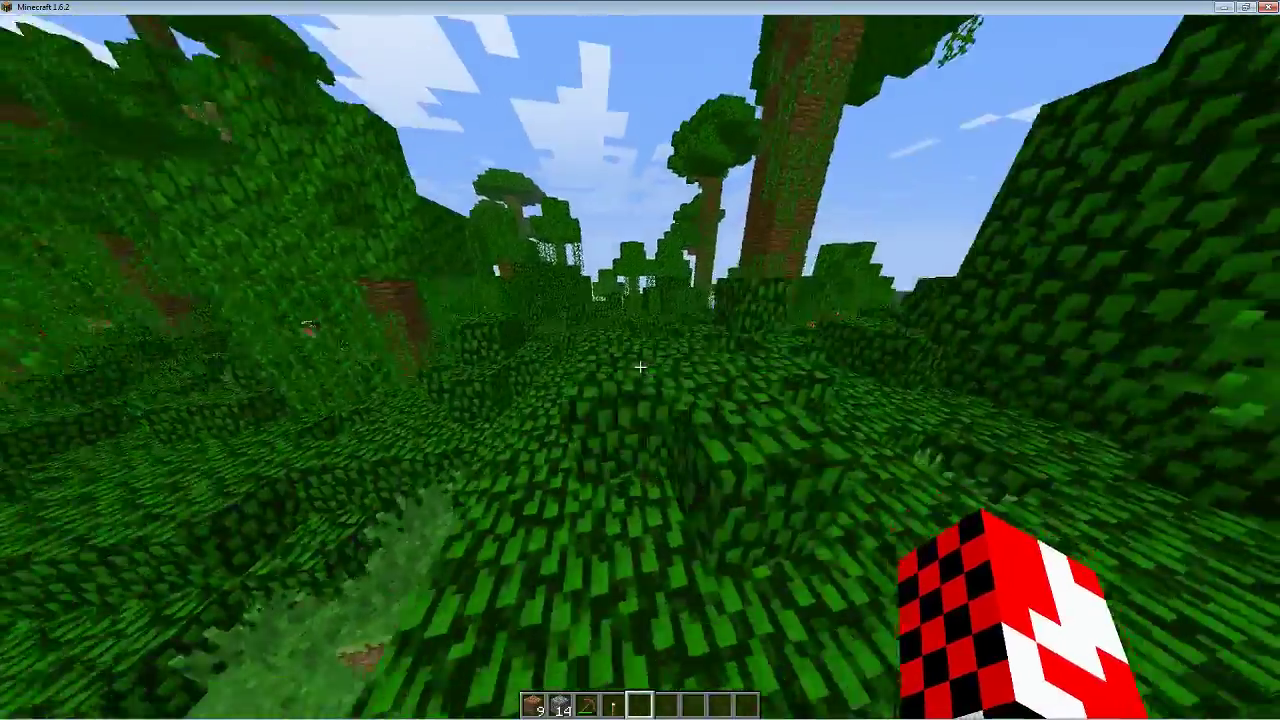
key("w")
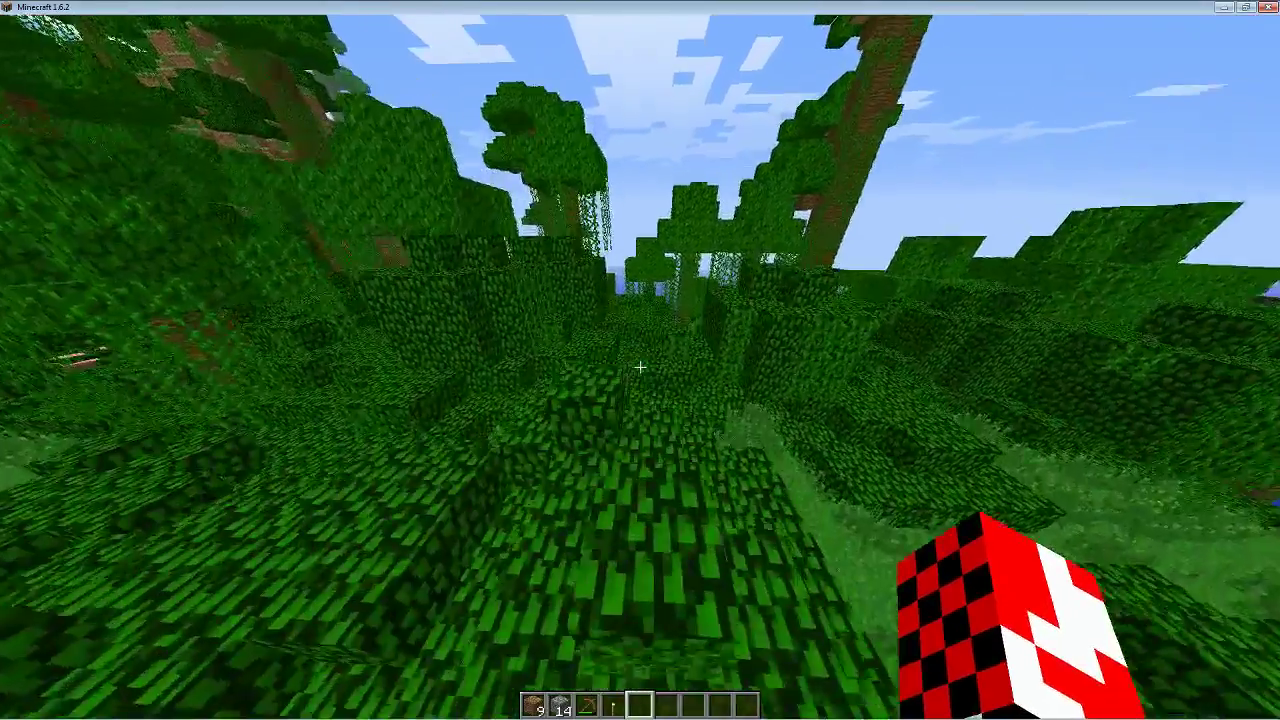
Turn Clouds off in Video Settings and check the sky.
key("Escape")
left_click(571, 316)
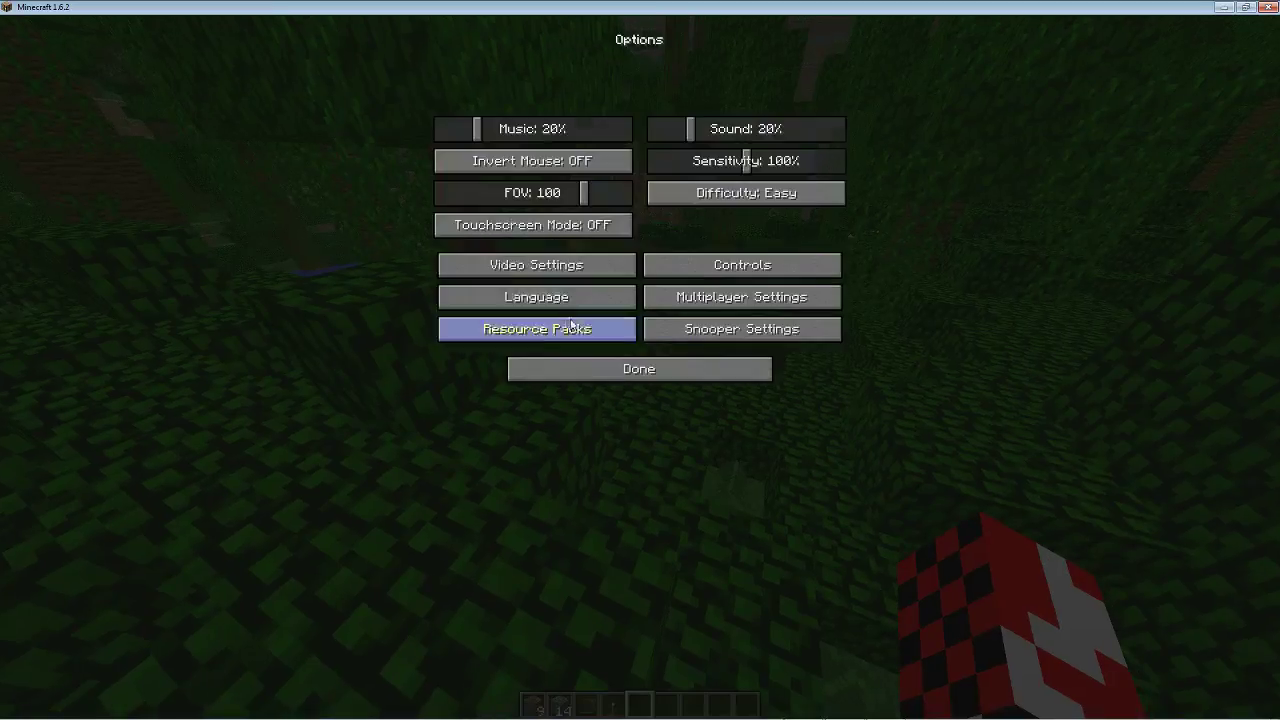
left_click(541, 269)
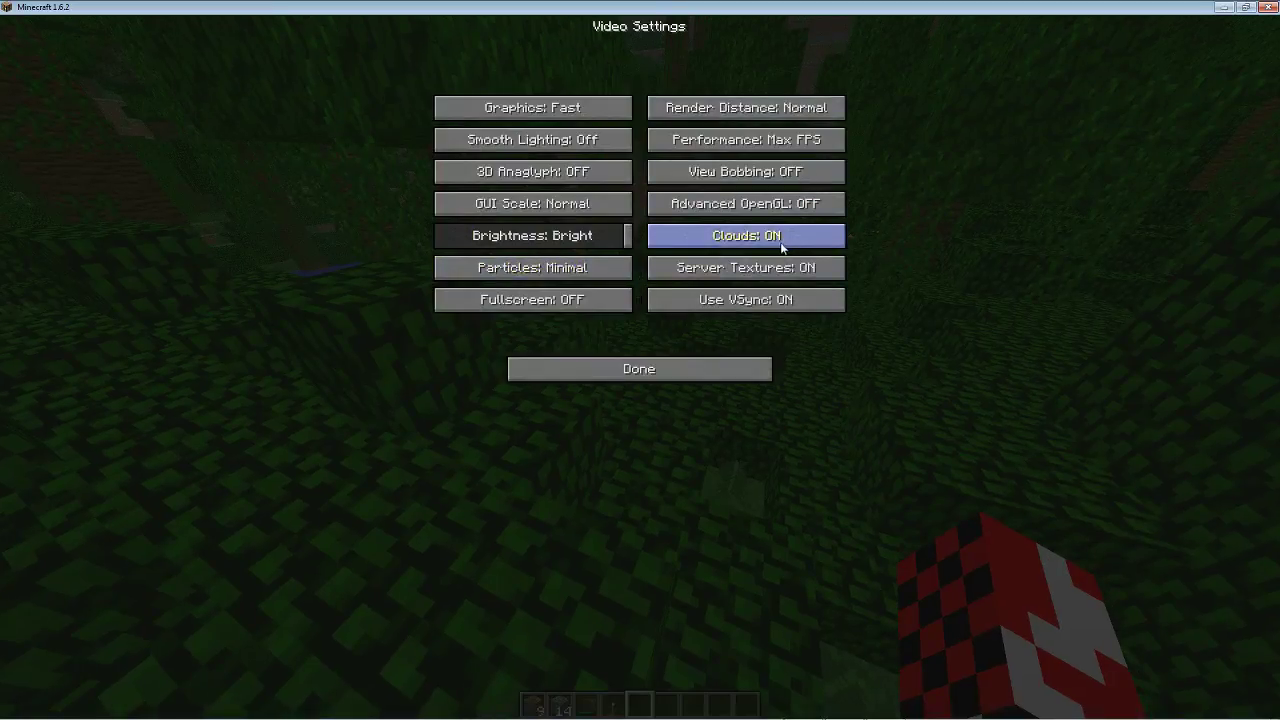
key("Escape")
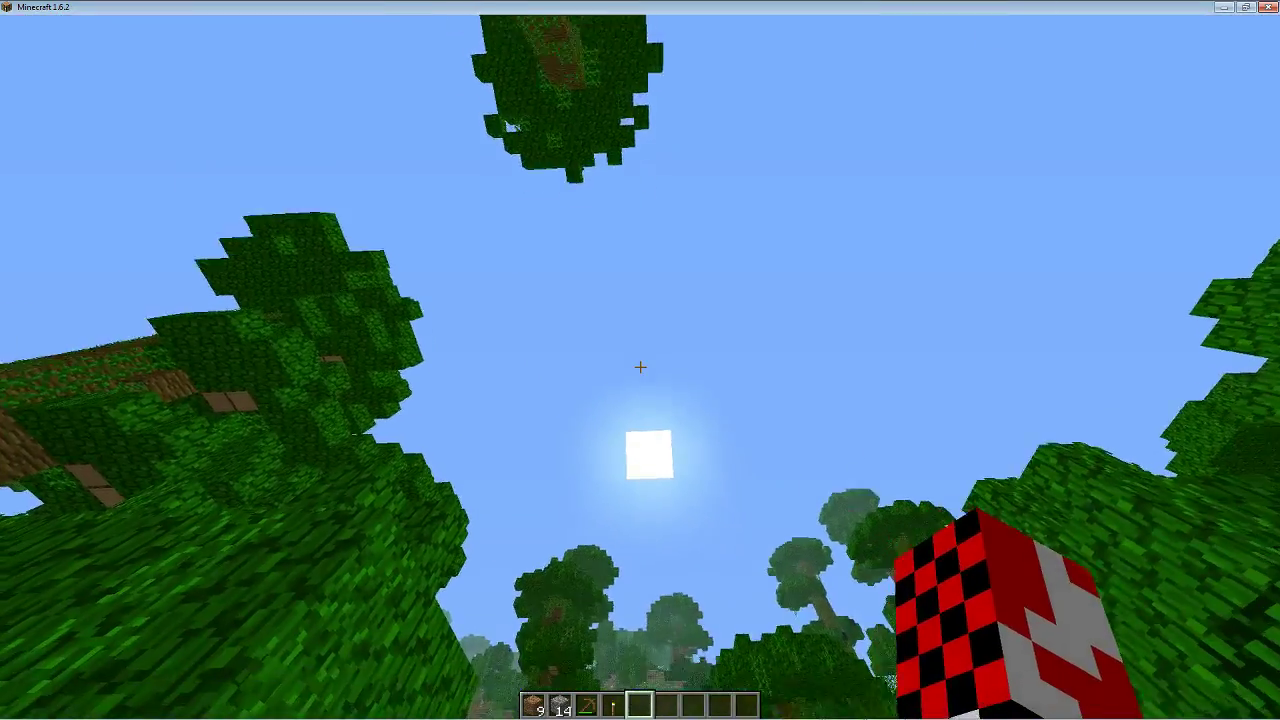
Switch Advanced OpenGL on in Video Settings and resume play.
key("Escape")
left_click(585, 308)
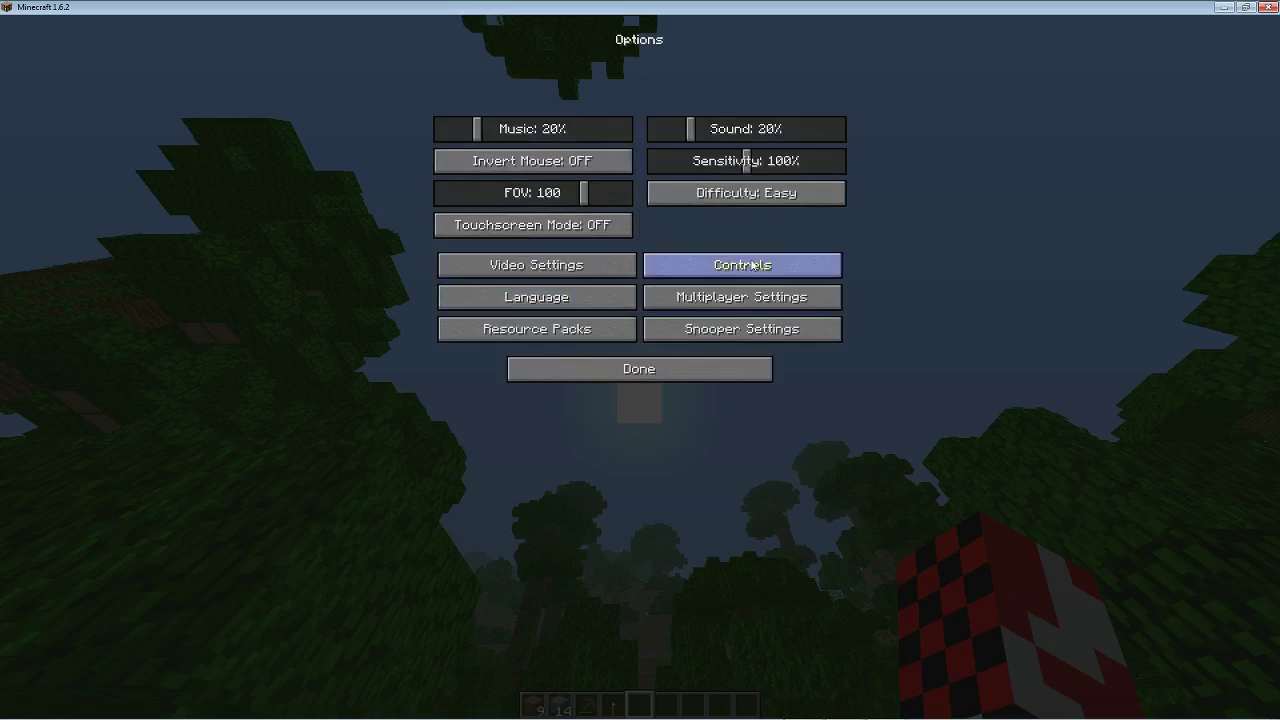
left_click(551, 272)
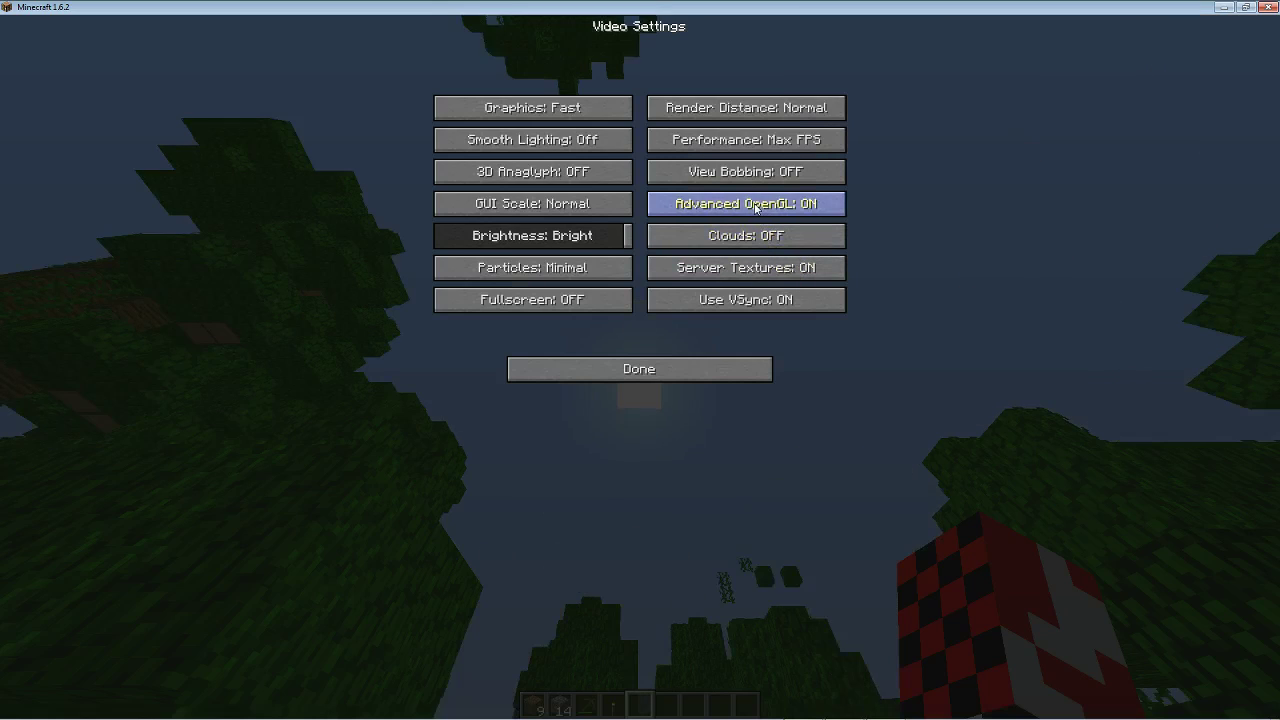
key("Escape")
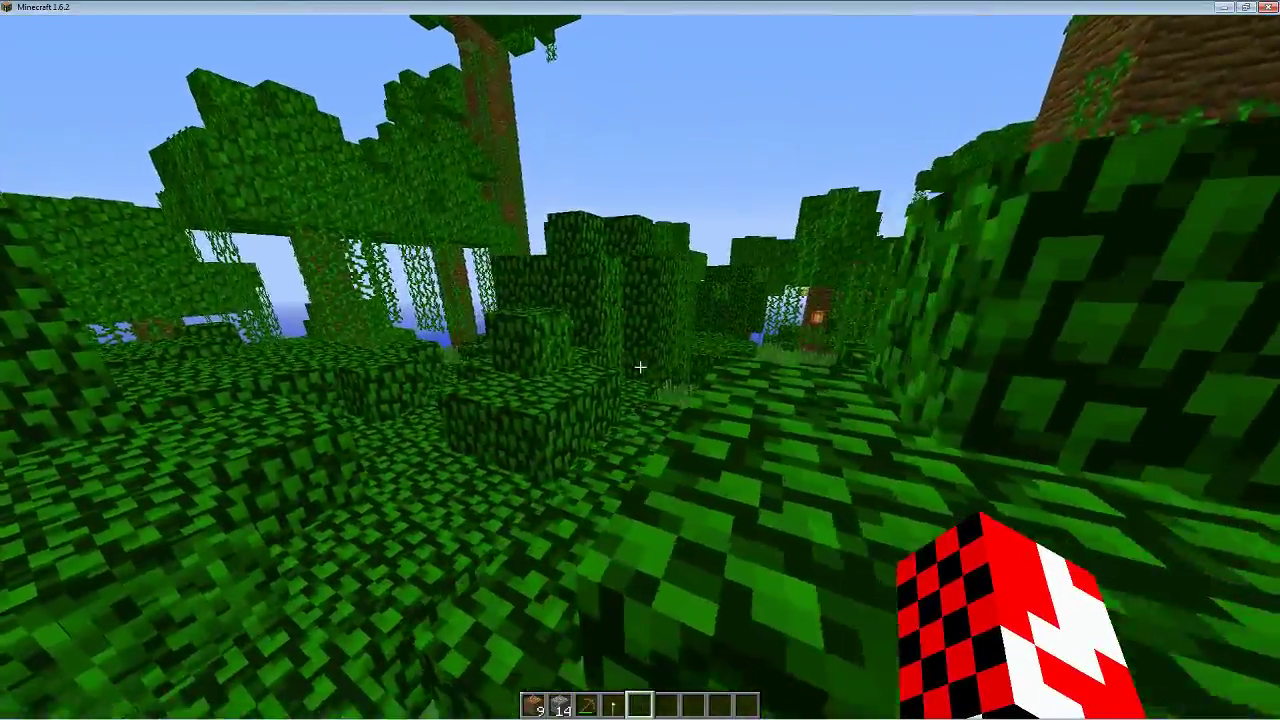
Check the frame rate with F3, then pause the game and bring OBS to the front.
key("F3")
key("F3")
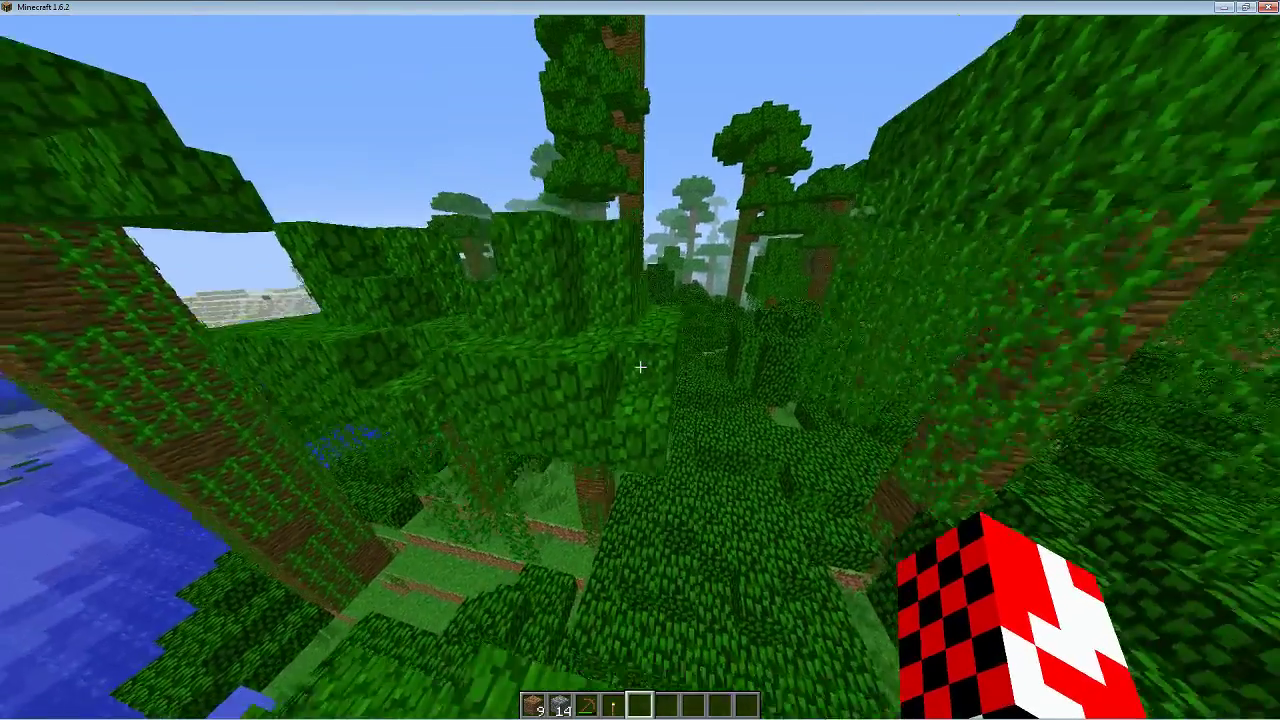
key("Escape")
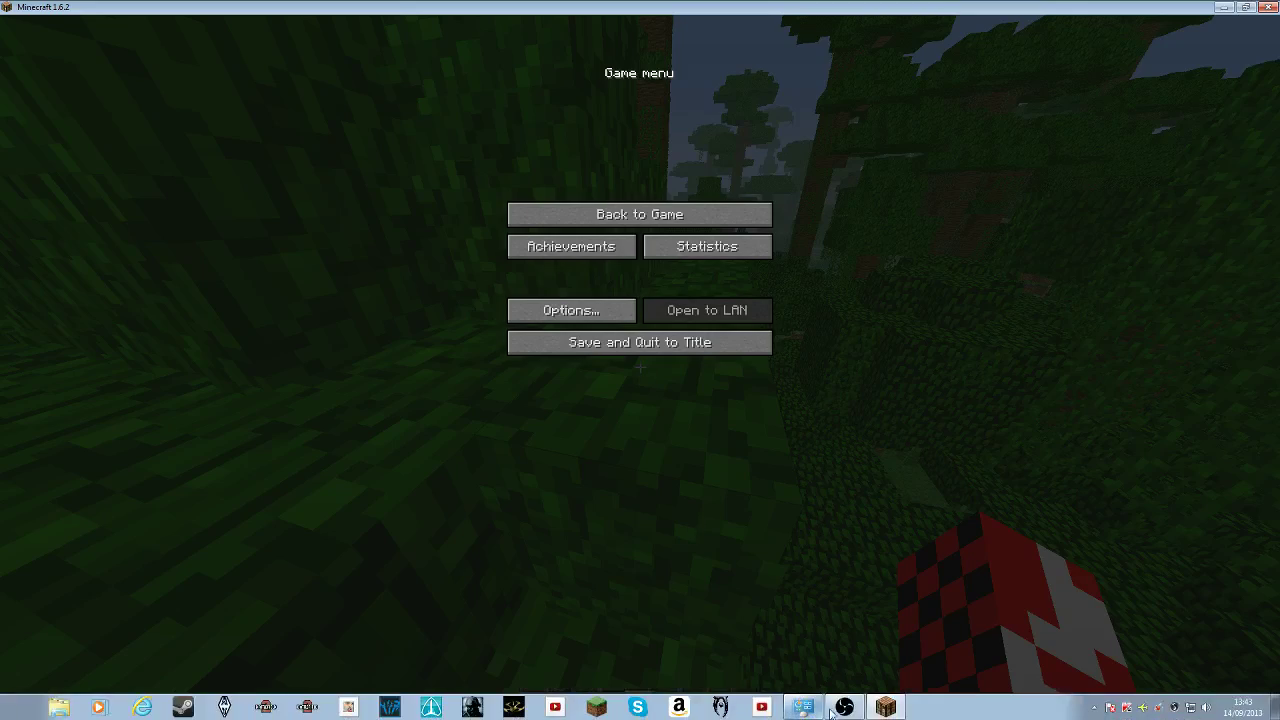
left_click(856, 711)
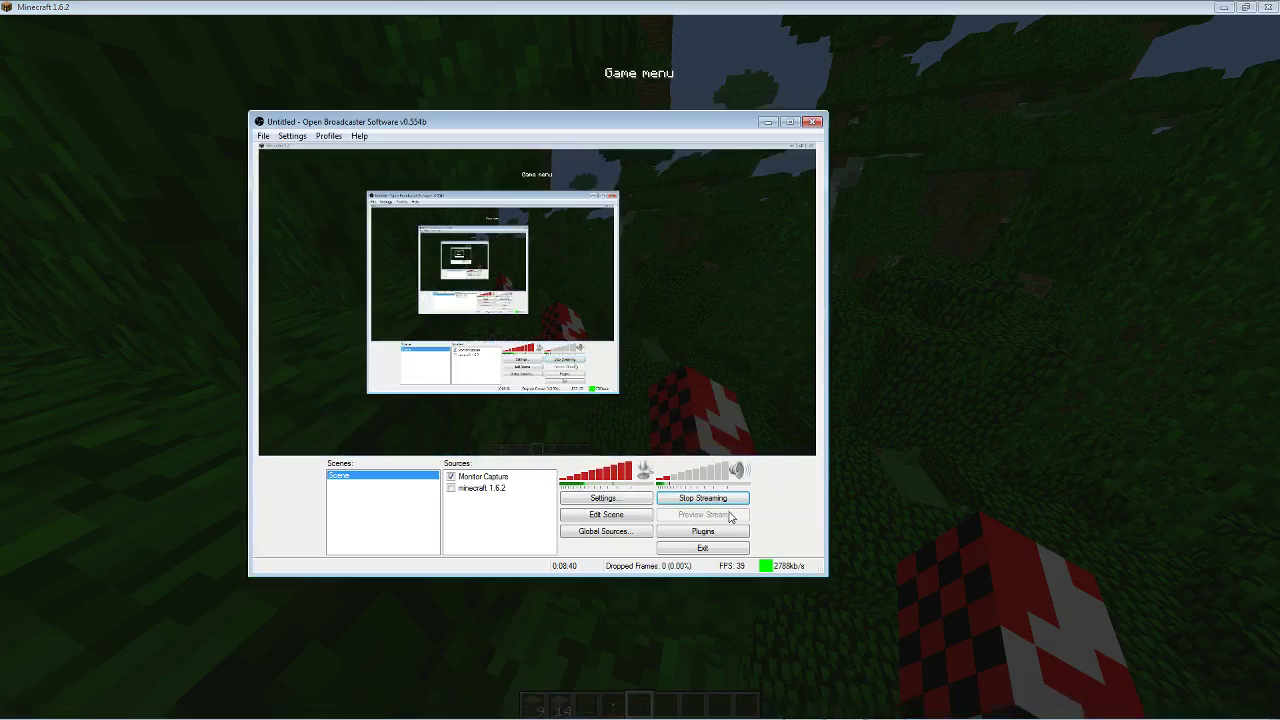